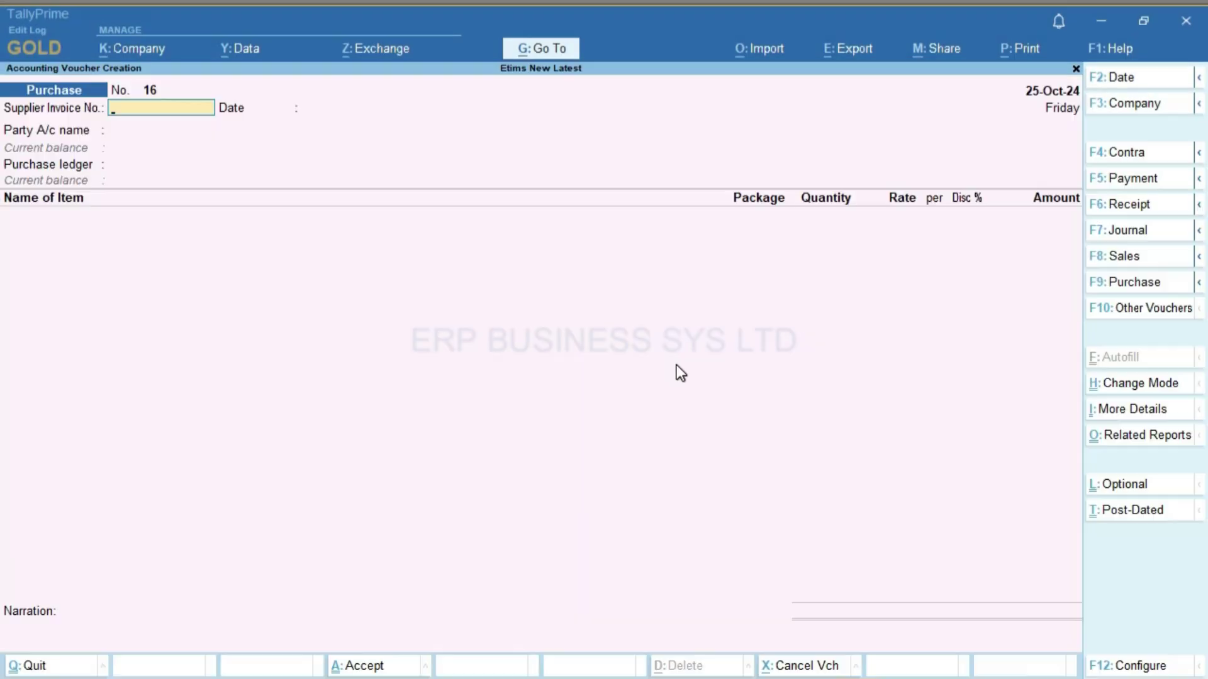
# Enter supplier invoice 365 and select Supplier 1 Sk as the party
pyautogui.write('365')
pyautogui.press('Return')
pyautogui.press('Return')
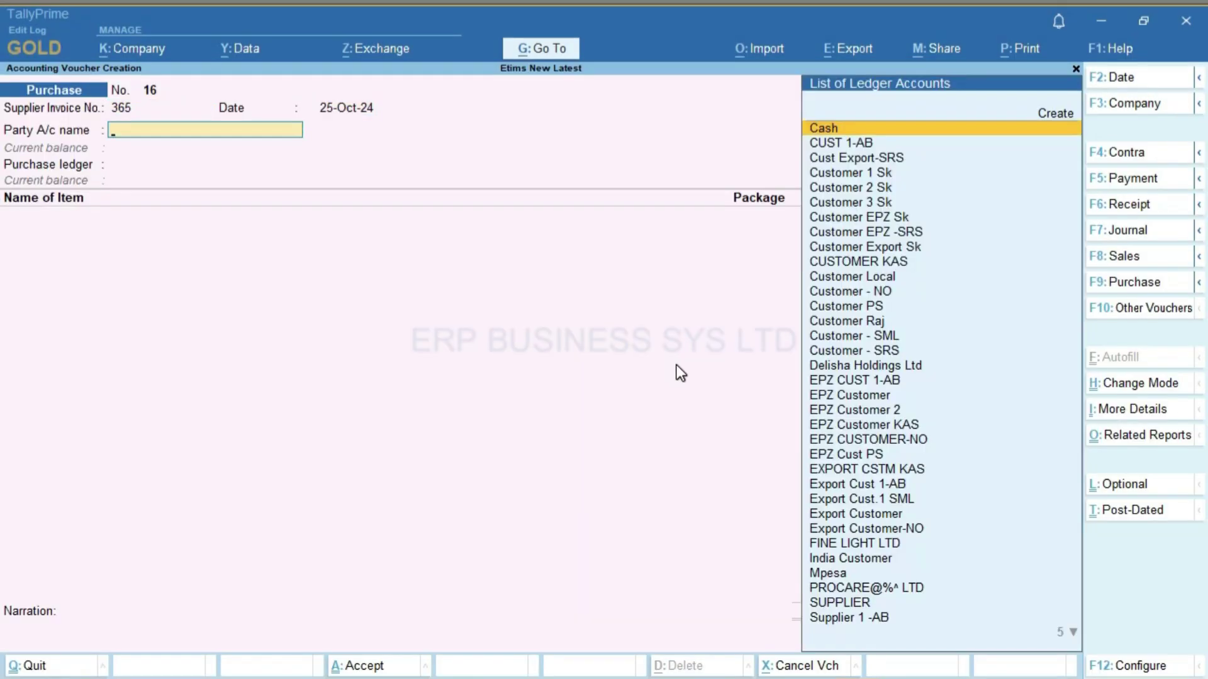
pyautogui.write('Sup')
pyautogui.press('Down')
pyautogui.press('Down')
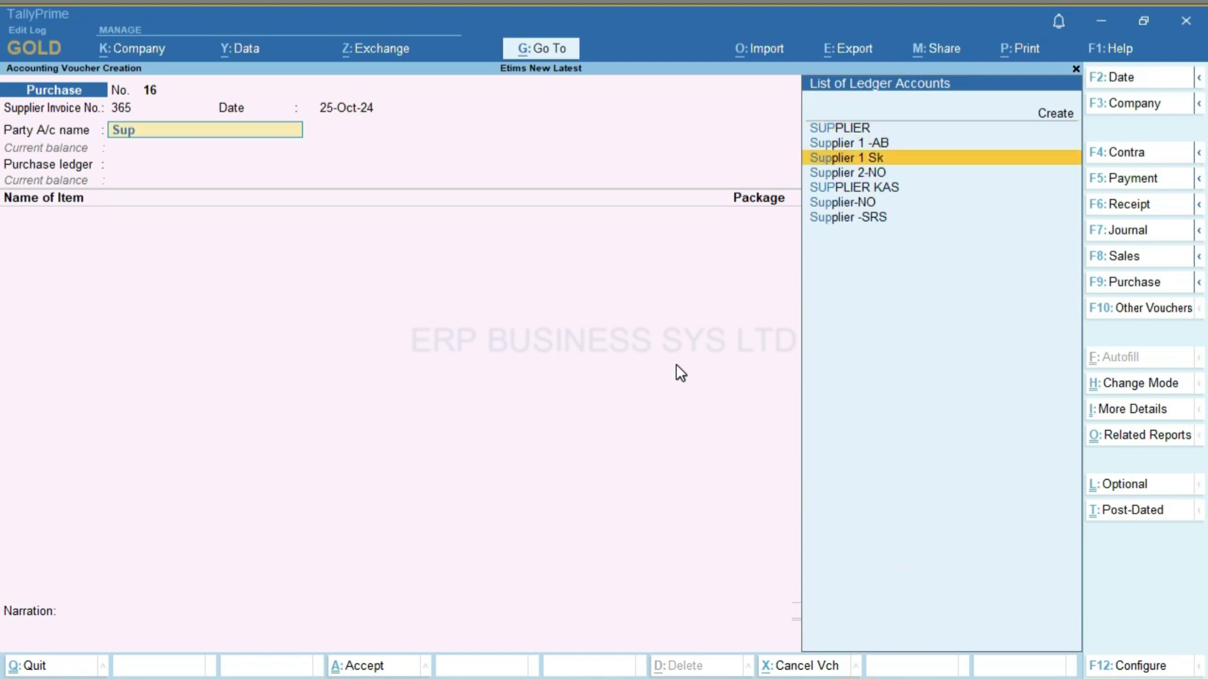
pyautogui.press('Return')
pyautogui.press('Return')
pyautogui.press('Return')
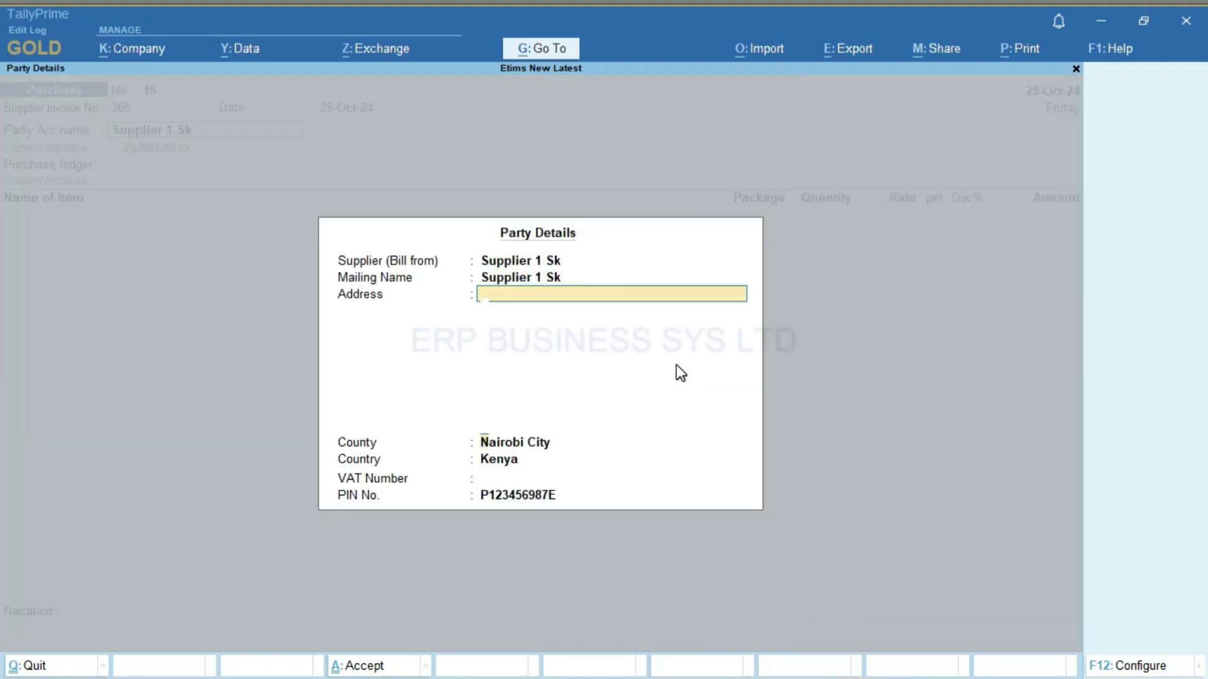
pyautogui.press('Return')
pyautogui.press('Return')
pyautogui.press('Return')
pyautogui.press('Return')
pyautogui.press('Return')
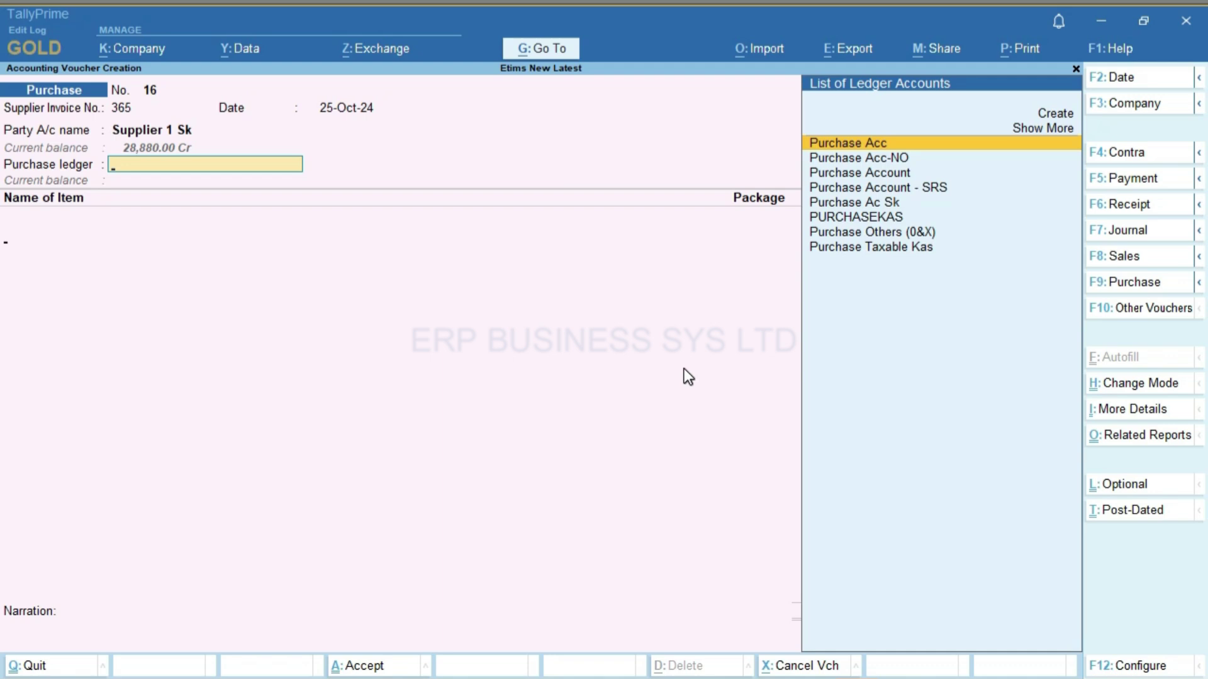
# Set the Purchase Acc ledger and add 10 nos of Item A Vat@16% at Main Location
pyautogui.press('Return')
pyautogui.write('Itema')
pyautogui.press('Down')
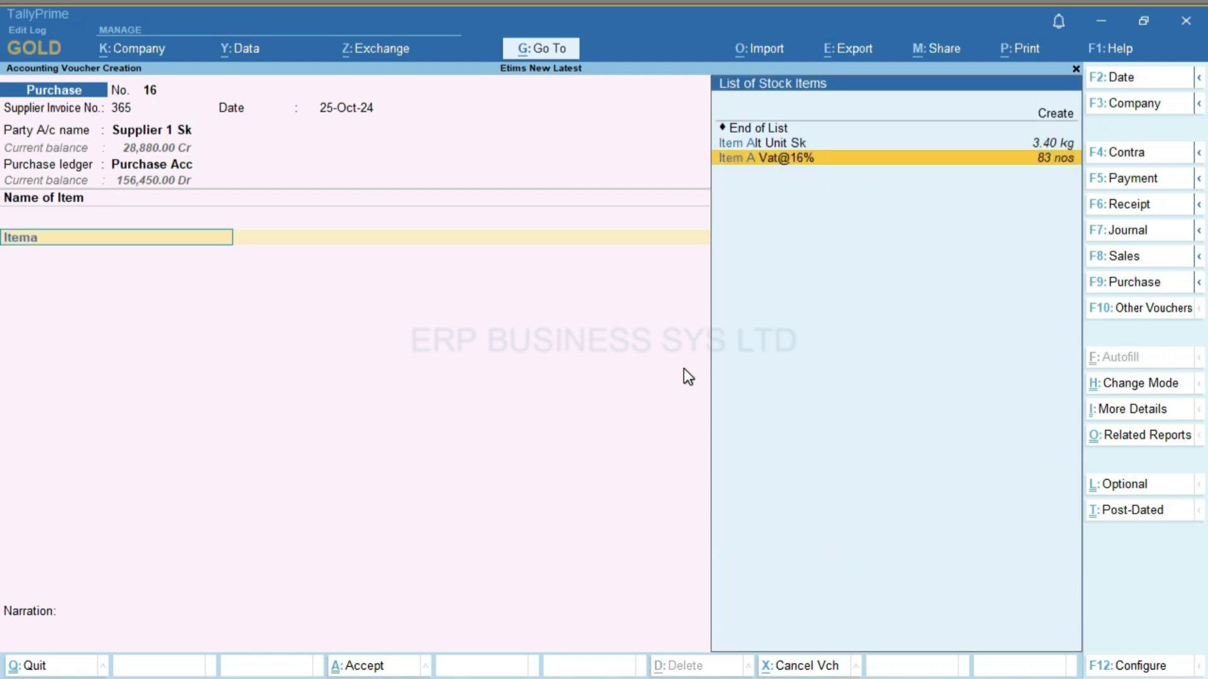
pyautogui.press('Return')
pyautogui.press('Return')
pyautogui.press('Return')
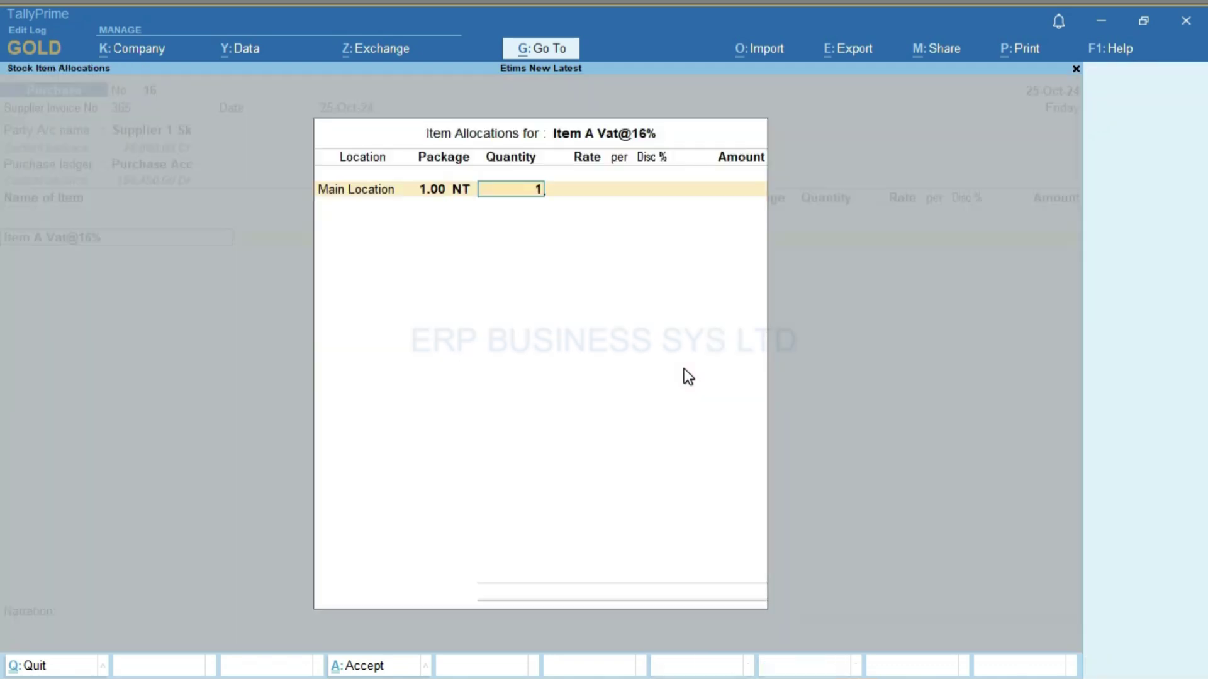
pyautogui.write('10')
pyautogui.press('Return')
pyautogui.write('90')
pyautogui.press('Return')
pyautogui.press('Return')
pyautogui.press('Return')
pyautogui.press('Return')
pyautogui.press('Return')
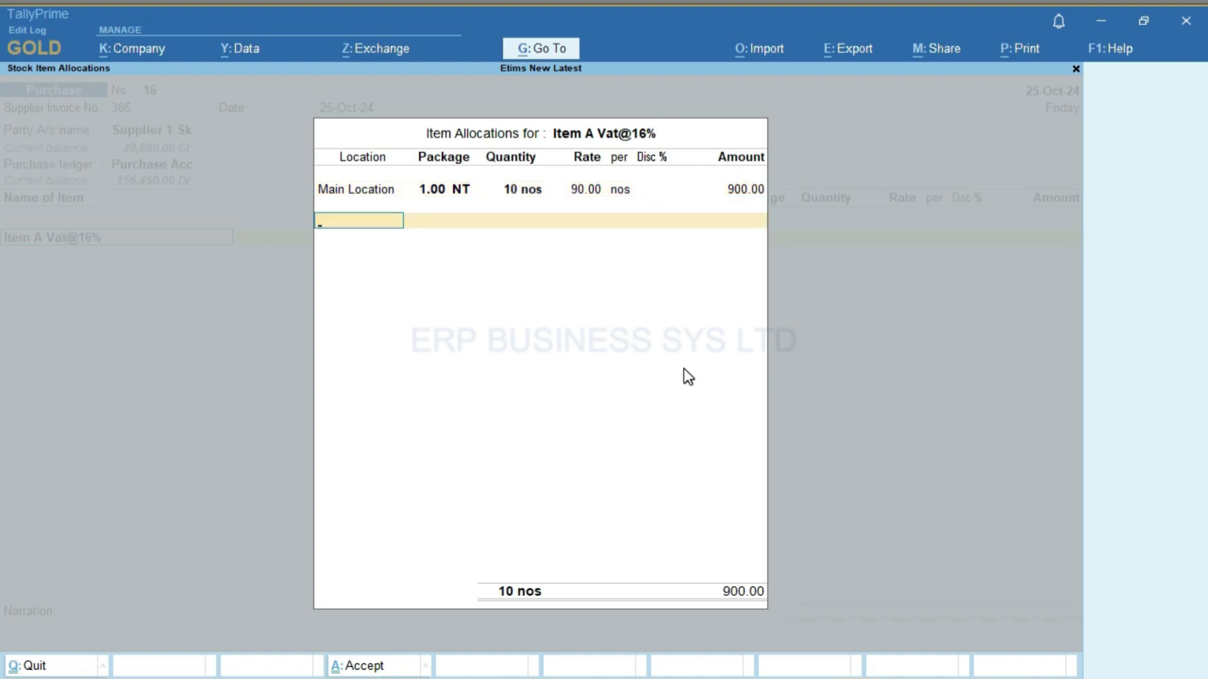
# Add 10 nos of Item B Exempt as the second item
pyautogui.press('Return')
pyautogui.write('Itemb')
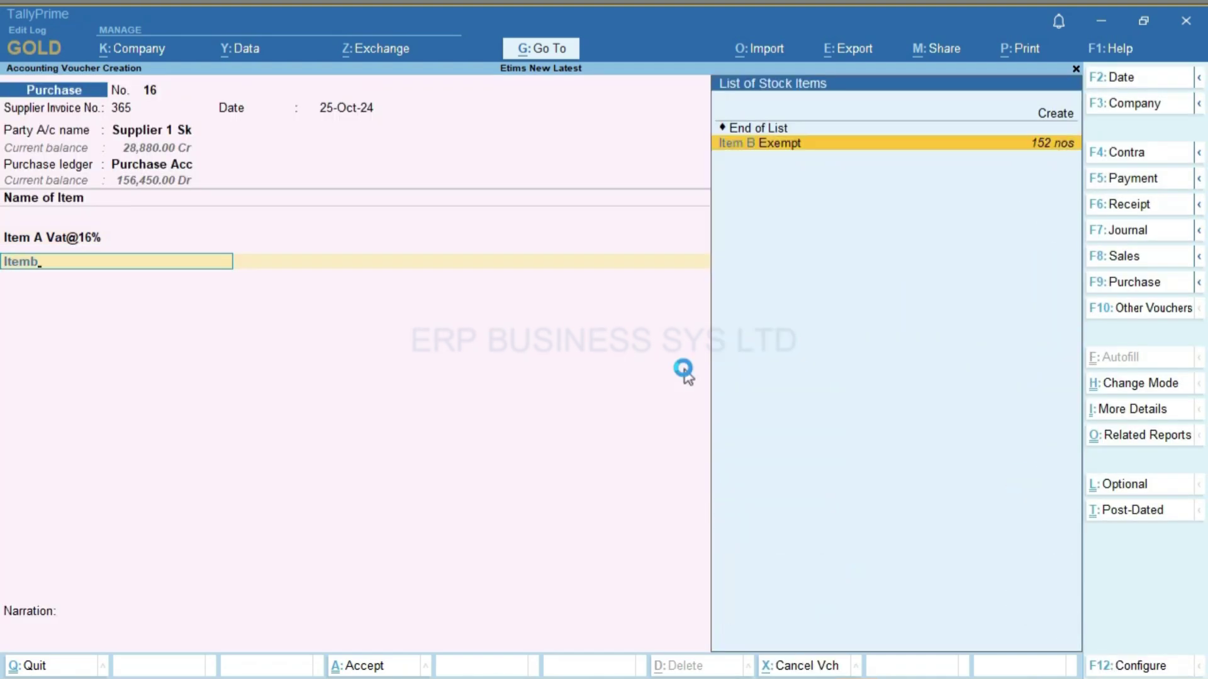
pyautogui.press('Return')
pyautogui.press('Return')
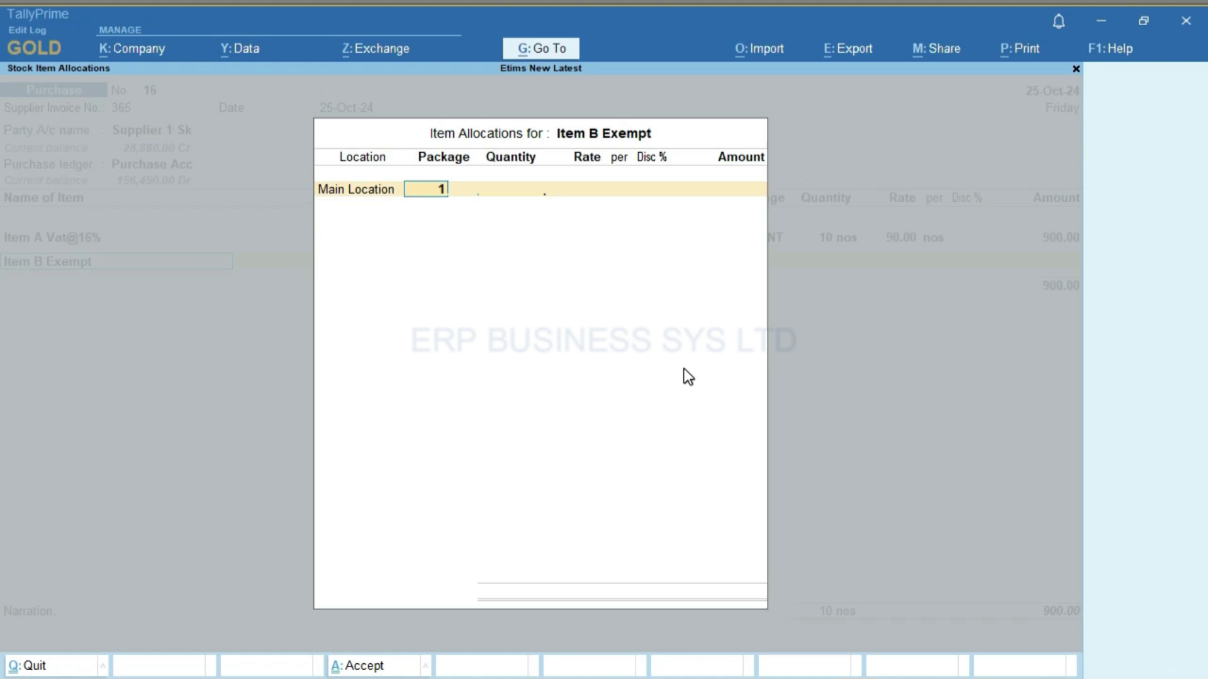
pyautogui.press('Return')
pyautogui.write('10')
pyautogui.press('Return')
pyautogui.press('Return')
pyautogui.press('Return')
pyautogui.press('Return')
pyautogui.press('Return')
pyautogui.press('Return')
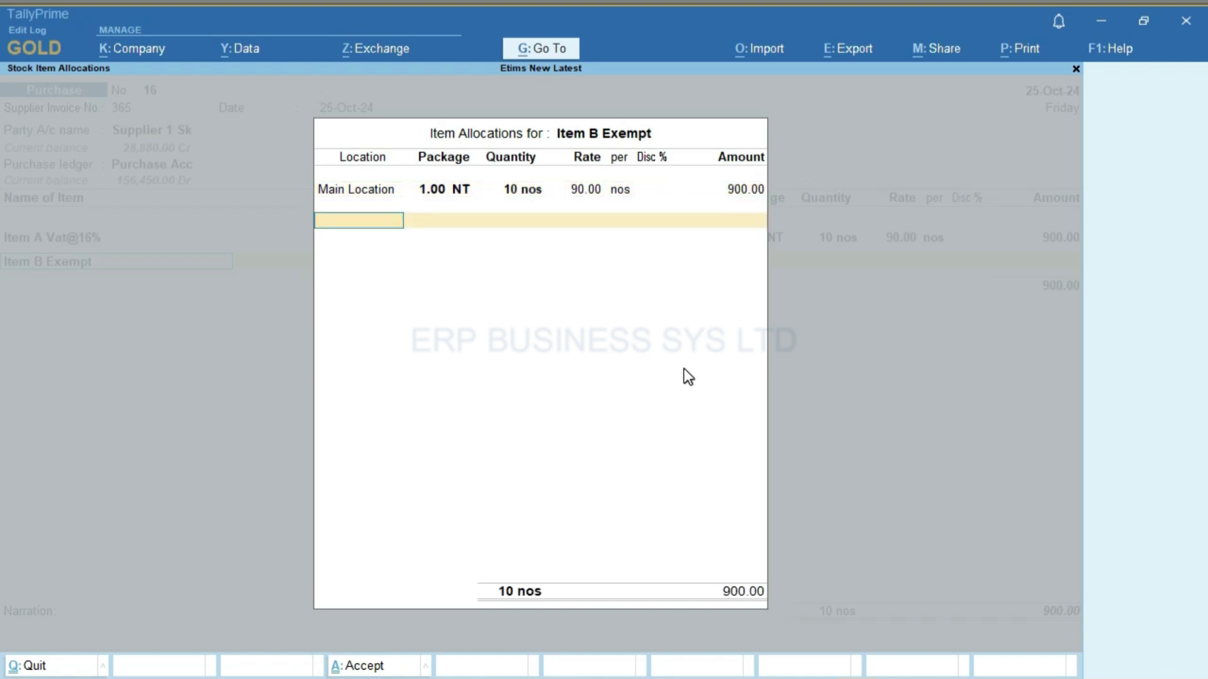
# Add 10 nos of Item C Zero% at rate 80.00, amounting to 800.00
pyautogui.press('Return')
pyautogui.write('Ite')
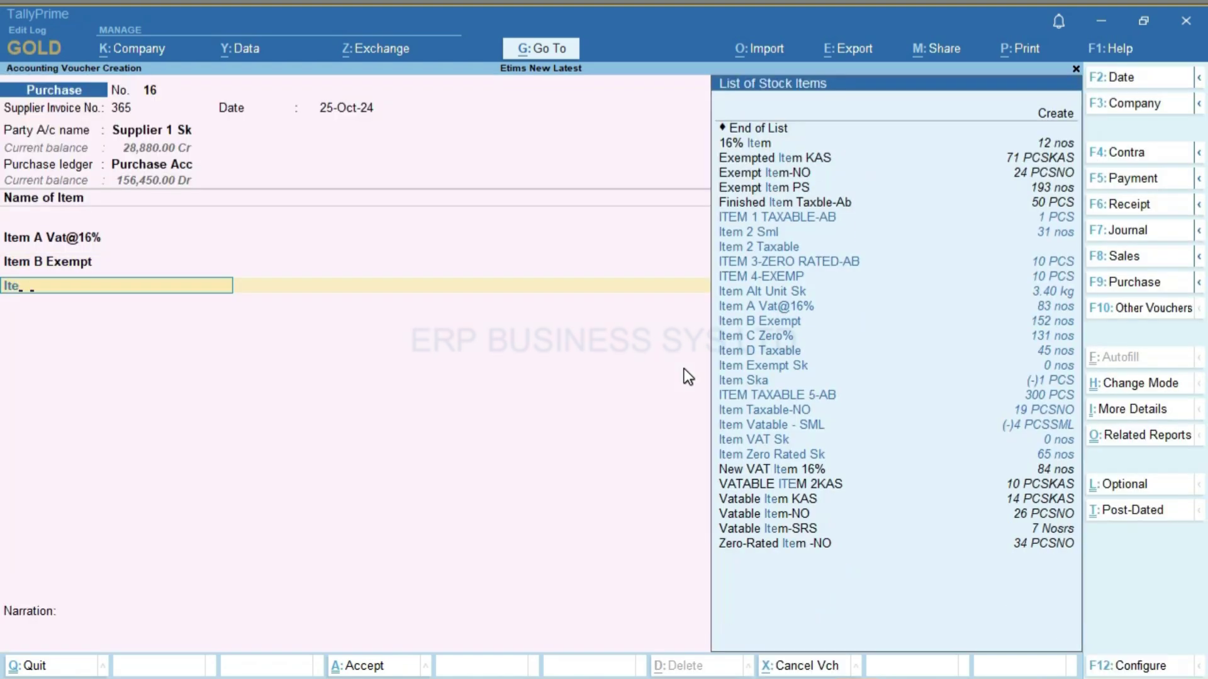
pyautogui.write('m C')
pyautogui.press('Return')
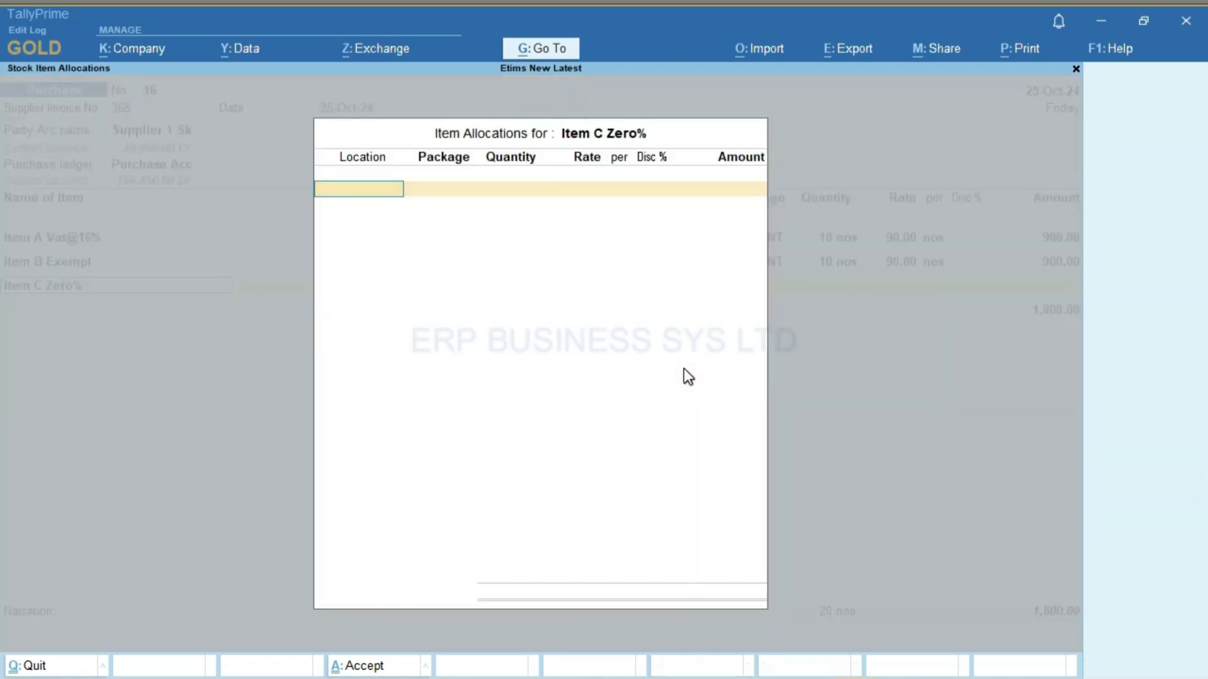
pyautogui.press('Return')
pyautogui.write('1')
pyautogui.press('Return')
pyautogui.write('10')
pyautogui.press('Return')
pyautogui.press('Return')
pyautogui.press('Return')
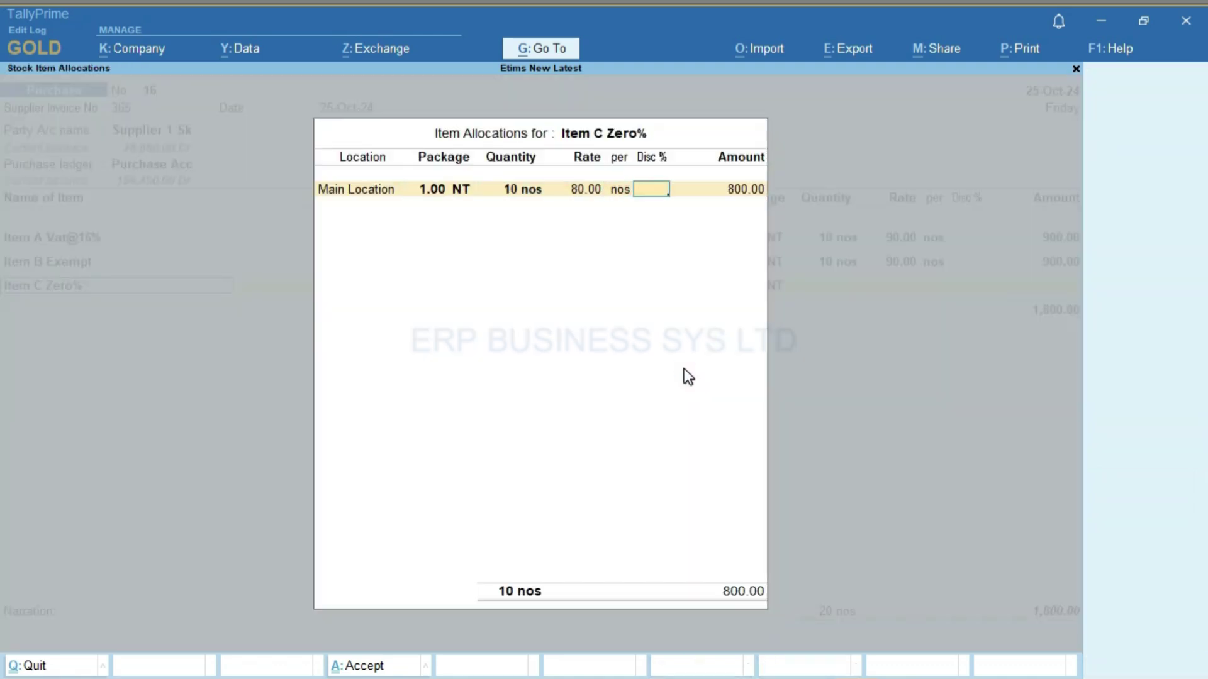
pyautogui.press('Return')
pyautogui.press('Return')
pyautogui.press('Return')
pyautogui.press('Return')
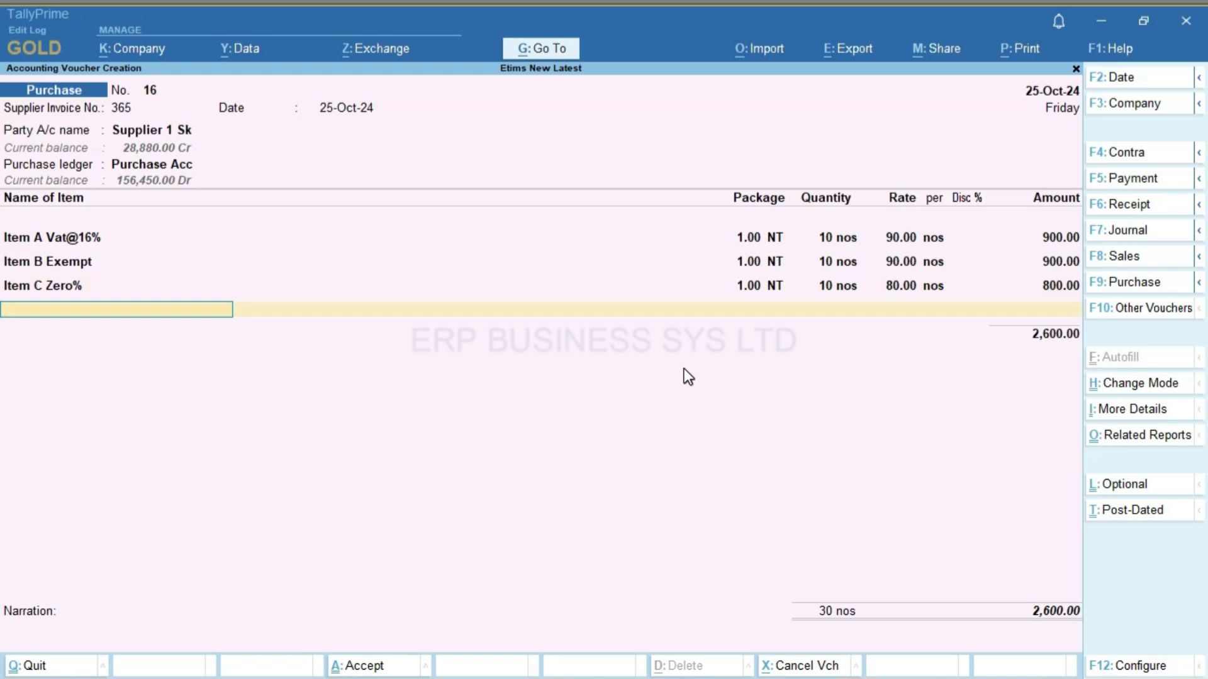
# Add 144.00 Vat@16% to voucher 16, check its VAT tax analysis, and accept it for eTIMS
pyautogui.press('Return')
pyautogui.write('vat')
pyautogui.press('Down')
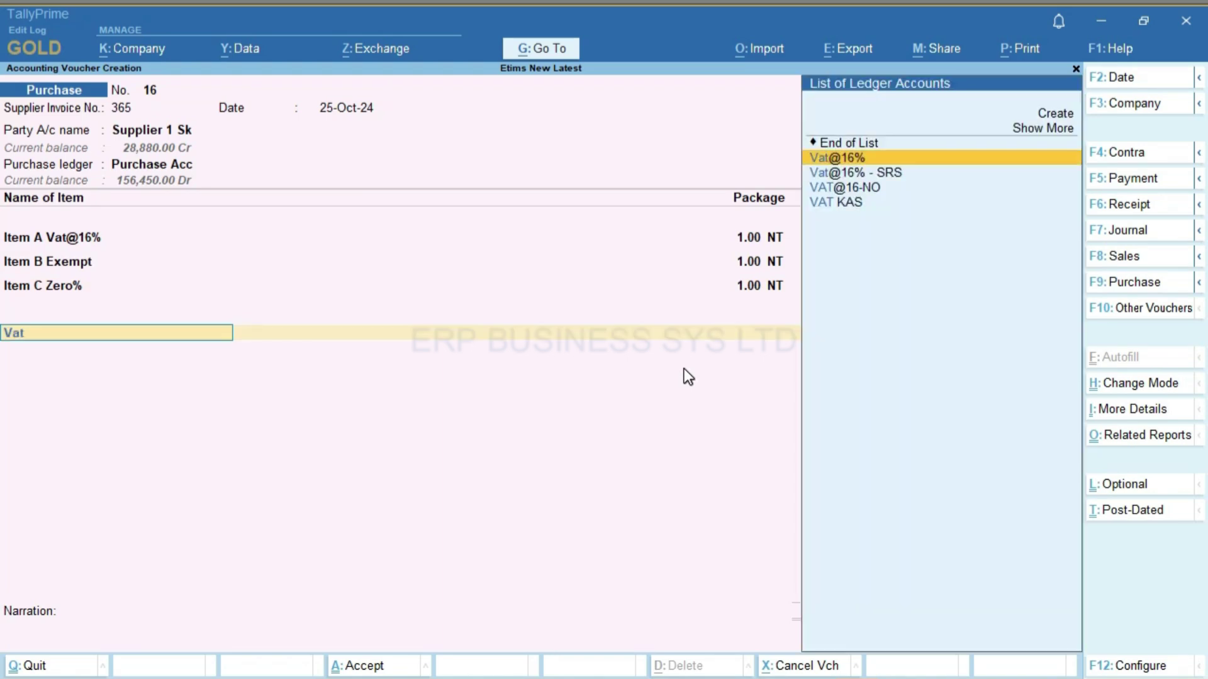
pyautogui.press('Return')
pyautogui.press('Return')
pyautogui.press('Return')
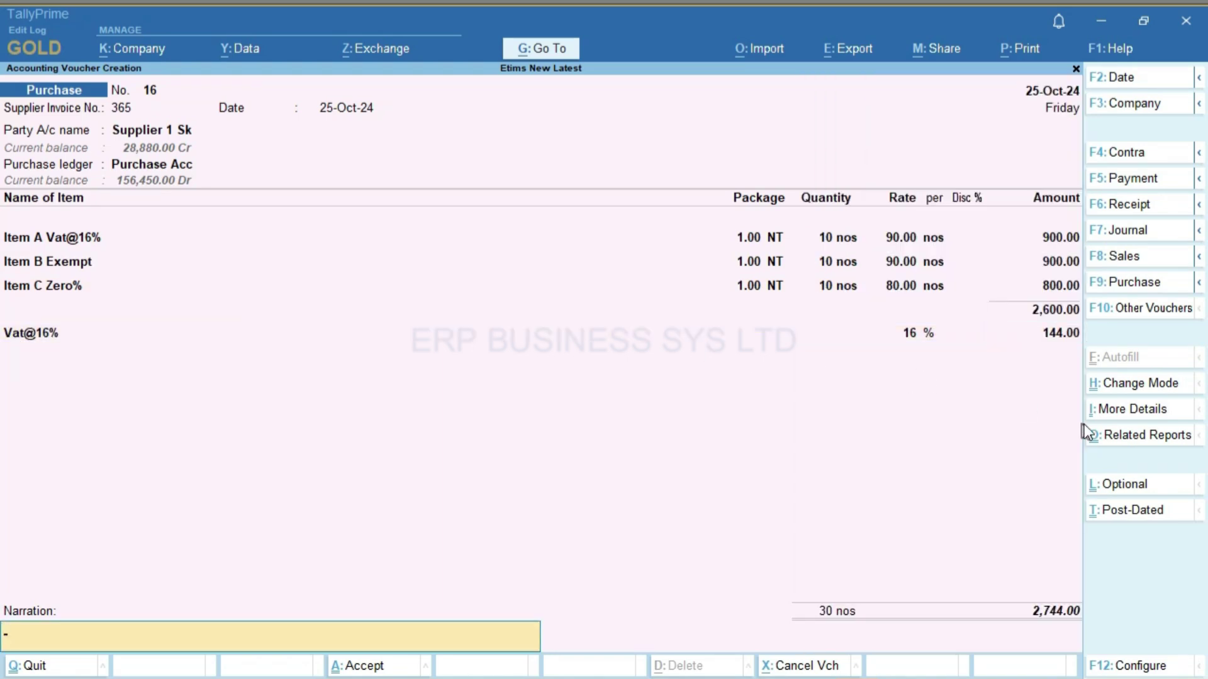
pyautogui.click(1109, 438)
pyautogui.press('Return')
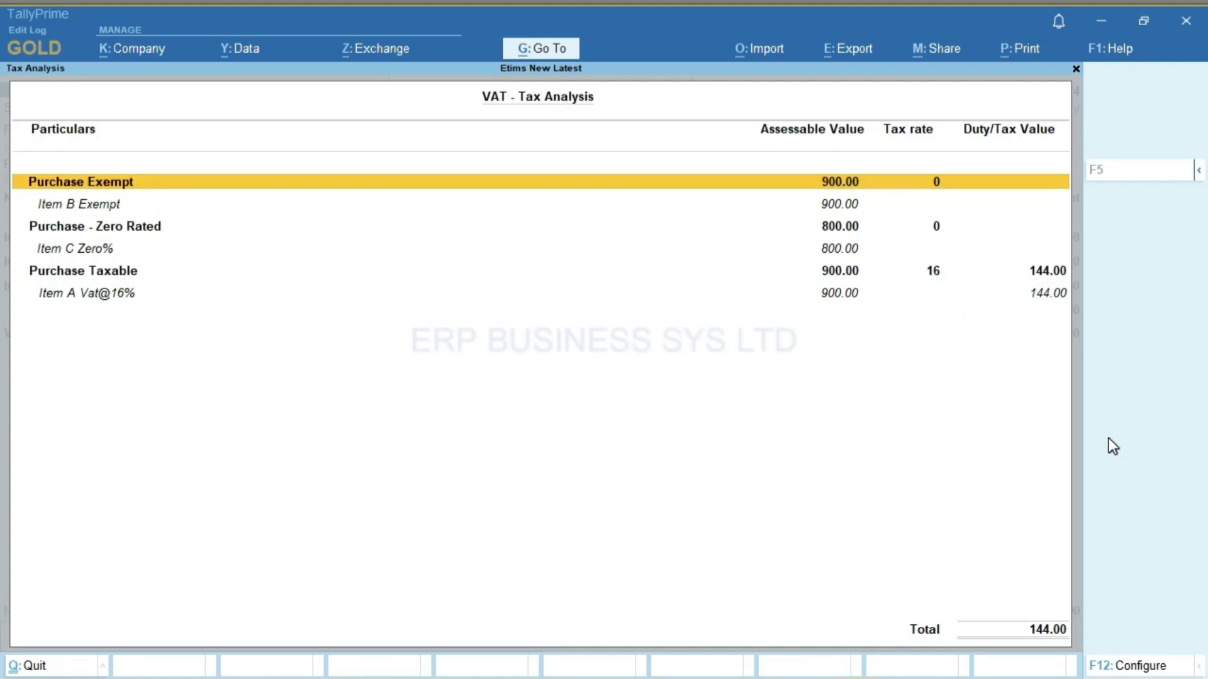
pyautogui.press('Escape')
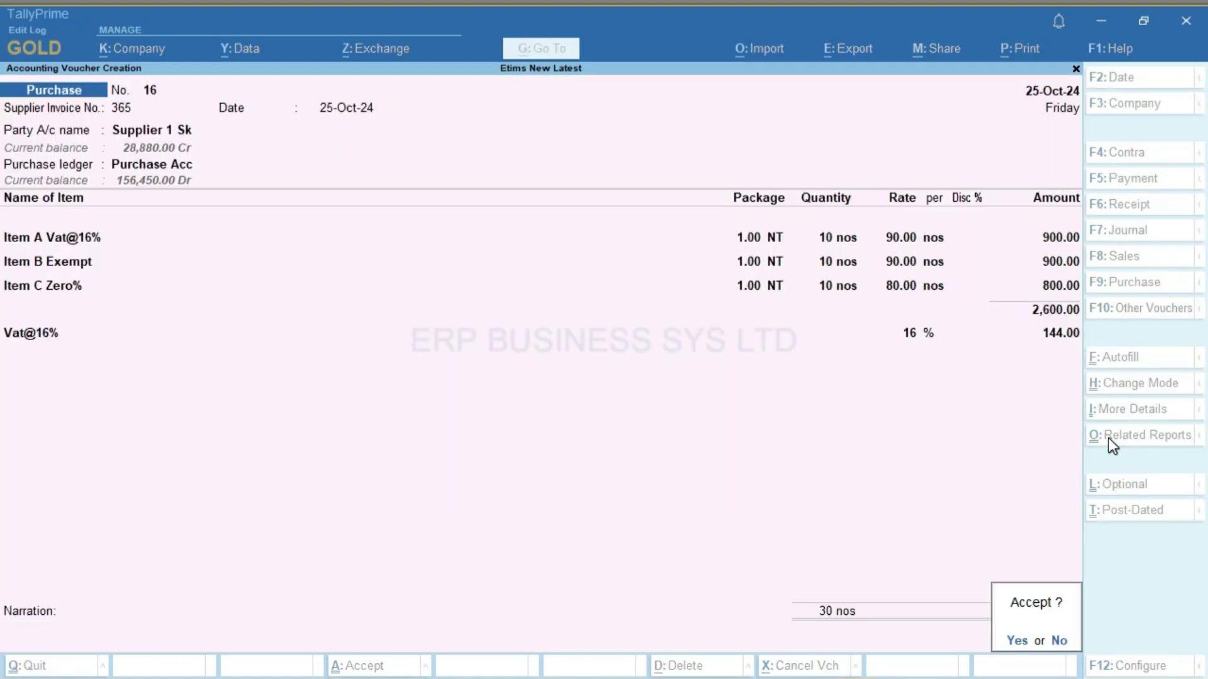
pyautogui.press('Return')
pyautogui.press('Return')
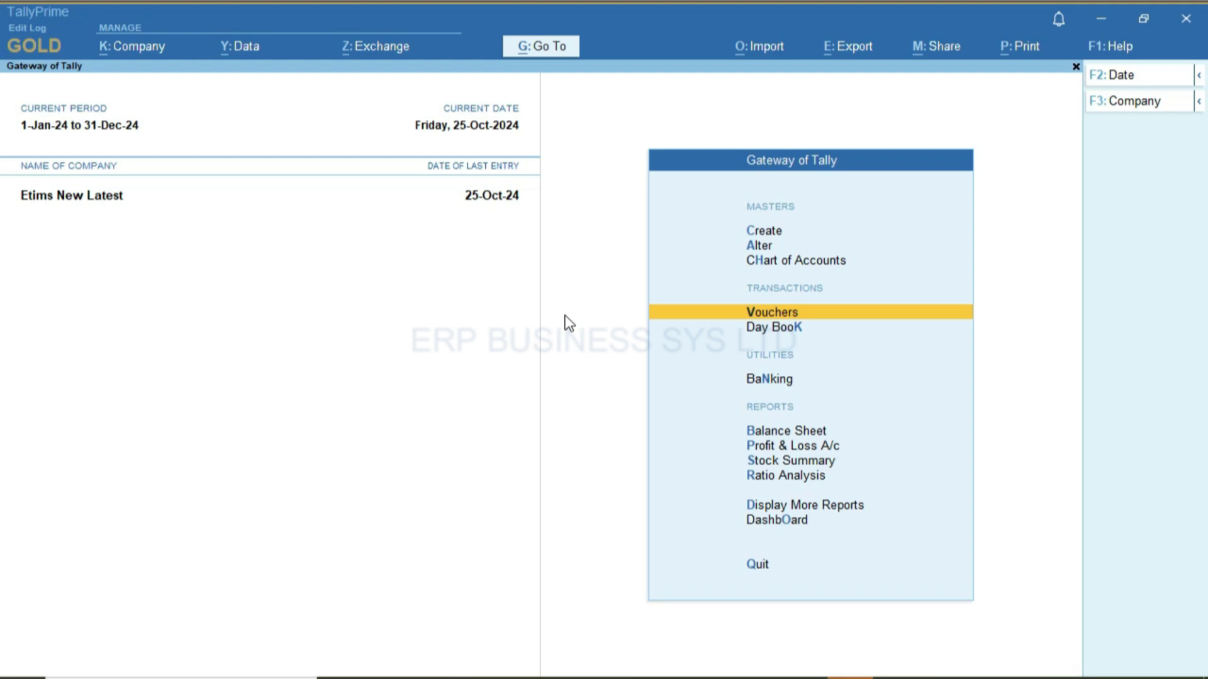
# Start a production voucher manufacturing 10 nos of Item A Vat@16% at Main Location
pyautogui.press('Return')
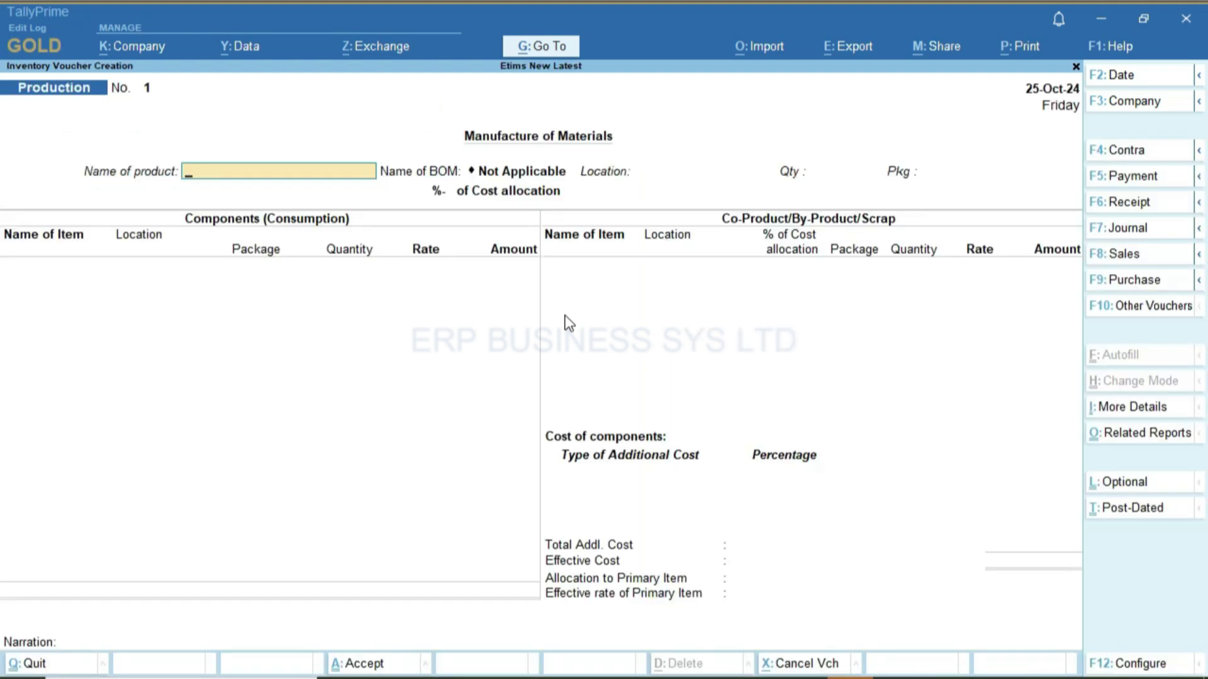
pyautogui.write('Item a')
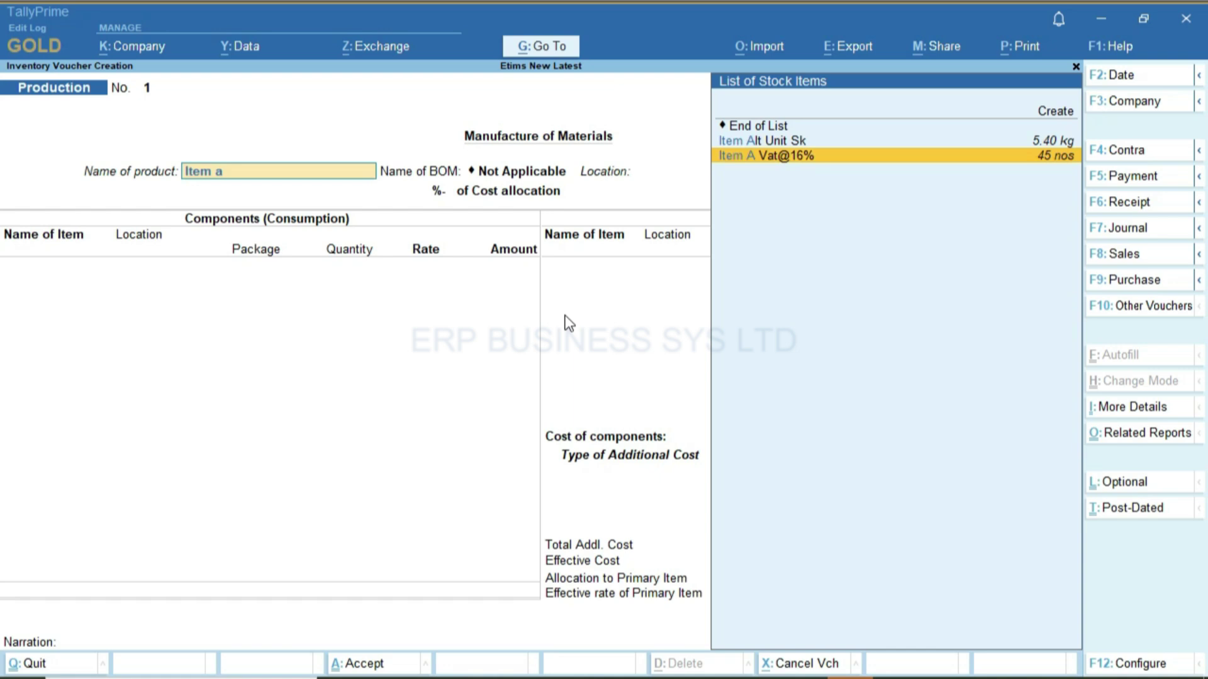
pyautogui.press('Return')
pyautogui.press('Return')
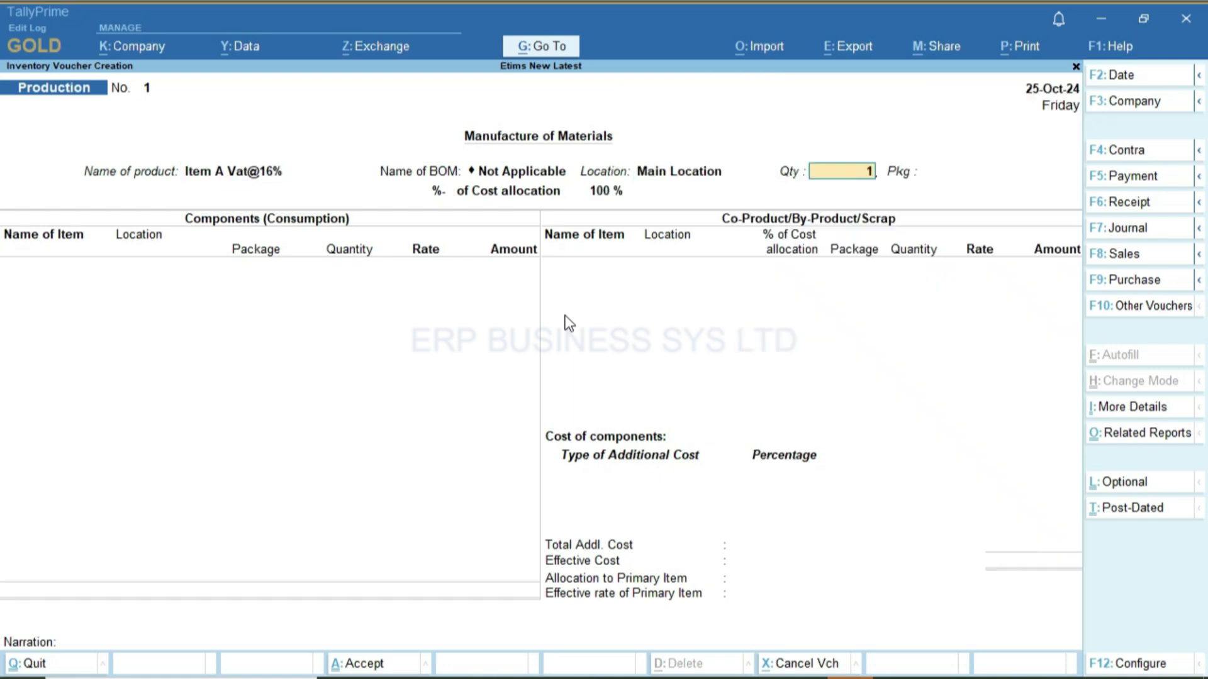
pyautogui.write('10')
pyautogui.press('Return')
pyautogui.press('Return')
pyautogui.write('Raw')
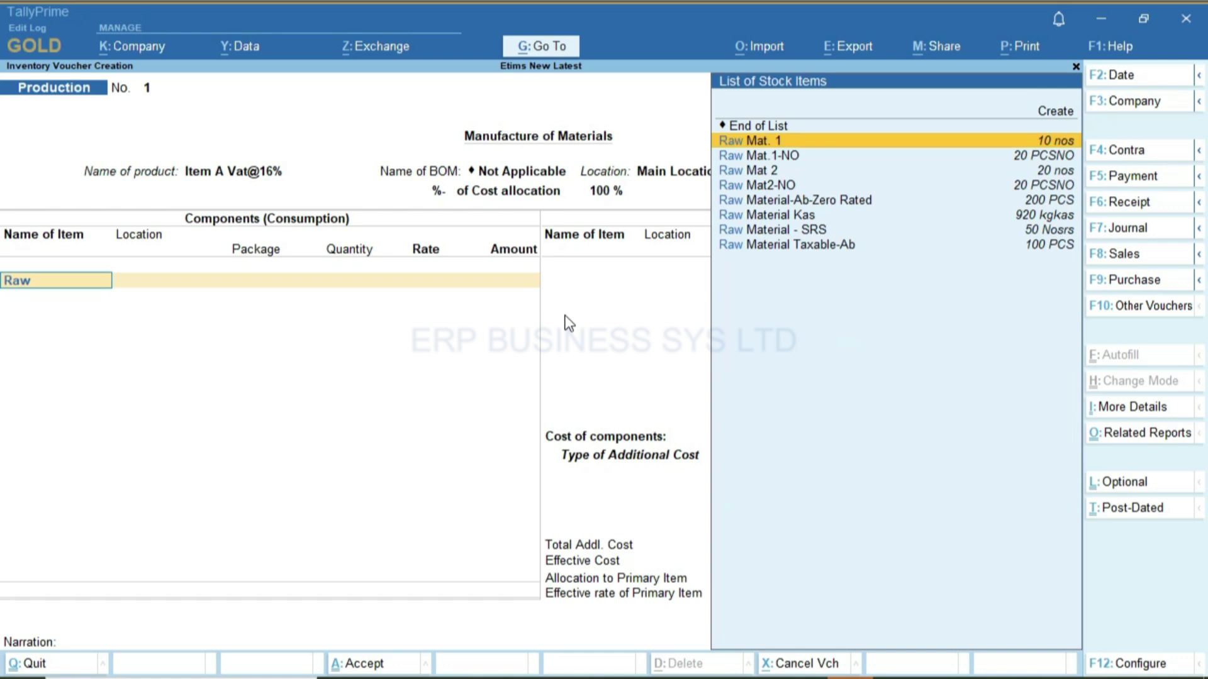
# Add Raw Mat. 1 and Raw Mat 2 as components and send production voucher 1 to eTIMS
pyautogui.press('Return')
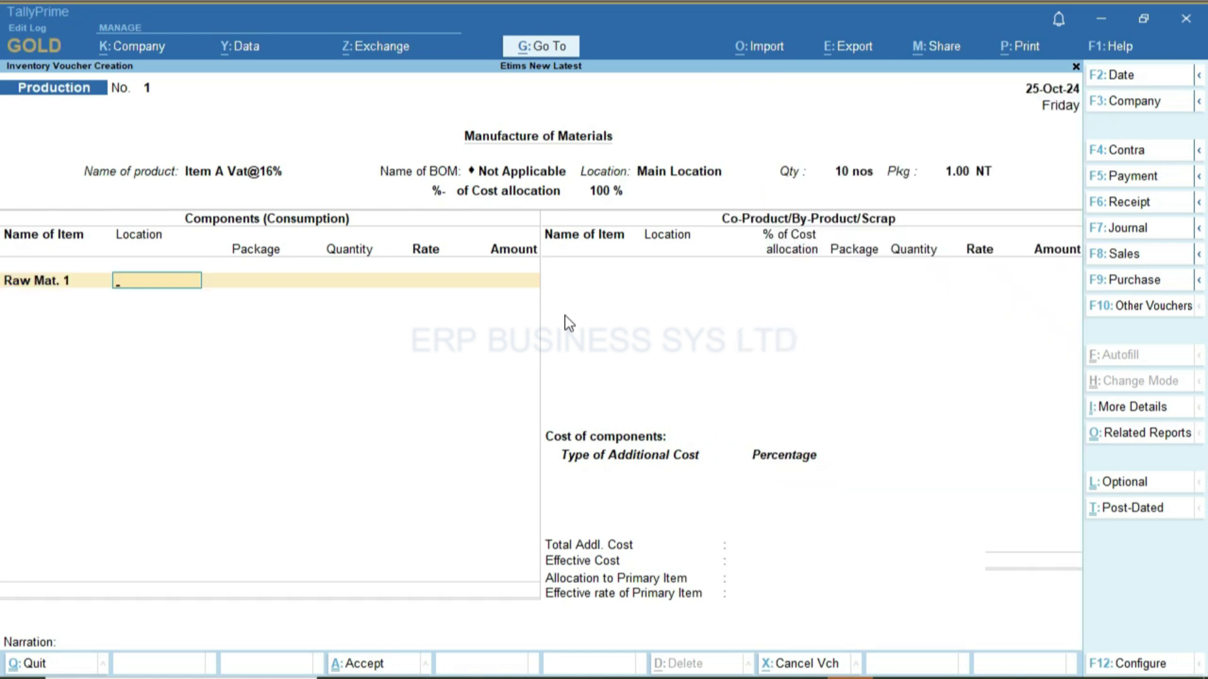
pyautogui.press('Return')
pyautogui.press('Return')
pyautogui.write('5')
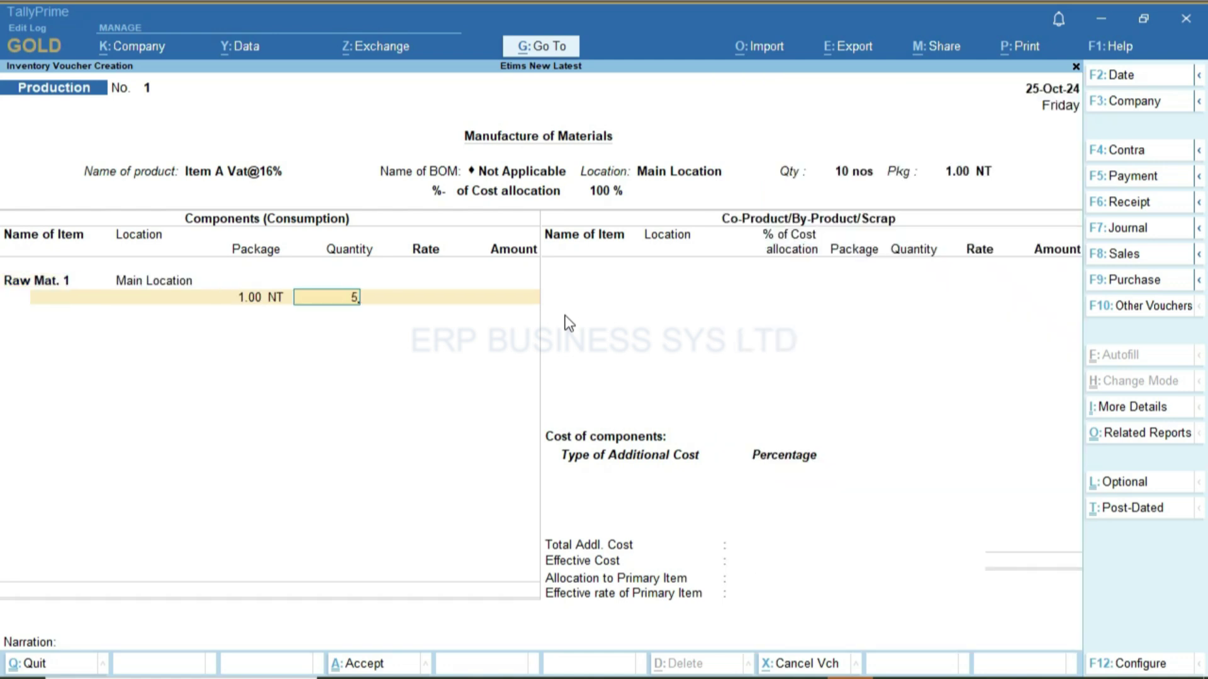
pyautogui.press('Return')
pyautogui.press('Return')
pyautogui.press('Return')
pyautogui.write('Ra')
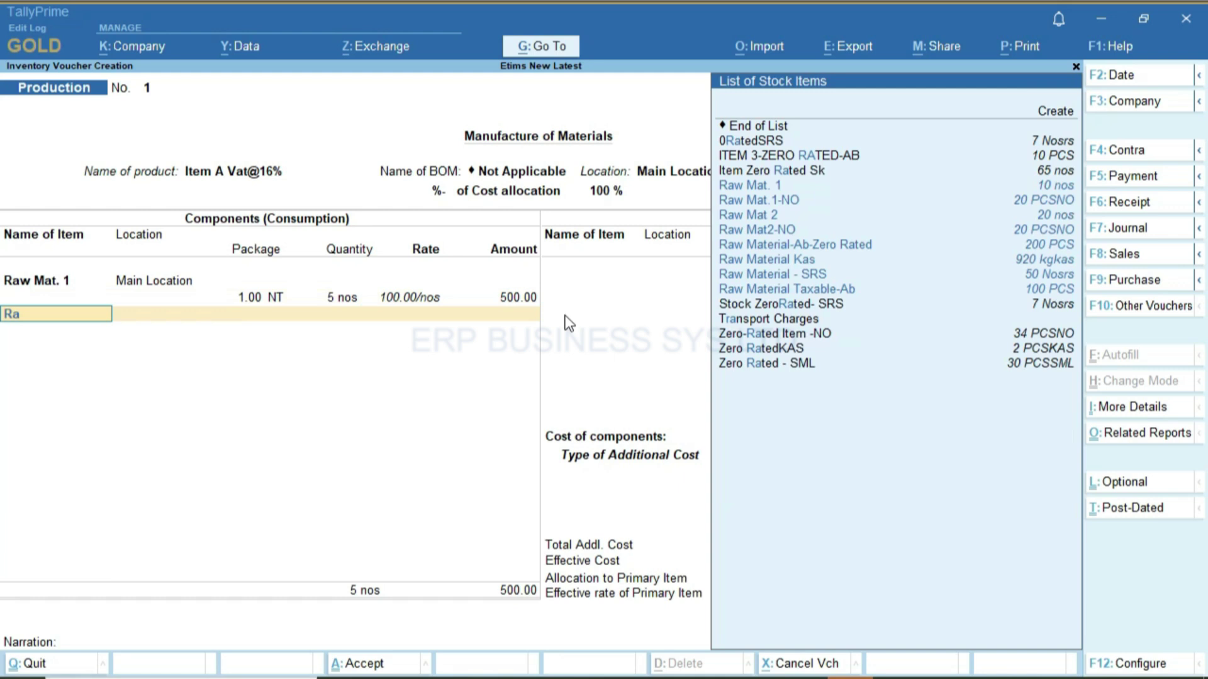
pyautogui.write('w Mat 2')
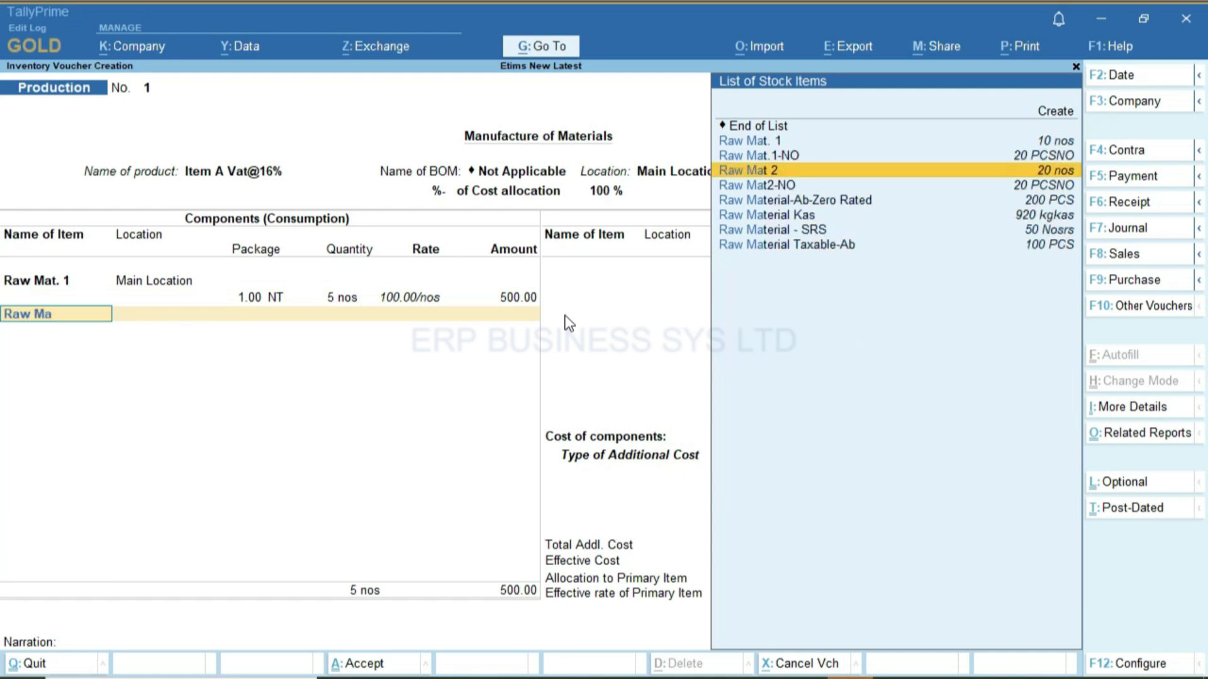
pyautogui.press('Return')
pyautogui.press('Return')
pyautogui.write('1')
pyautogui.press('Return')
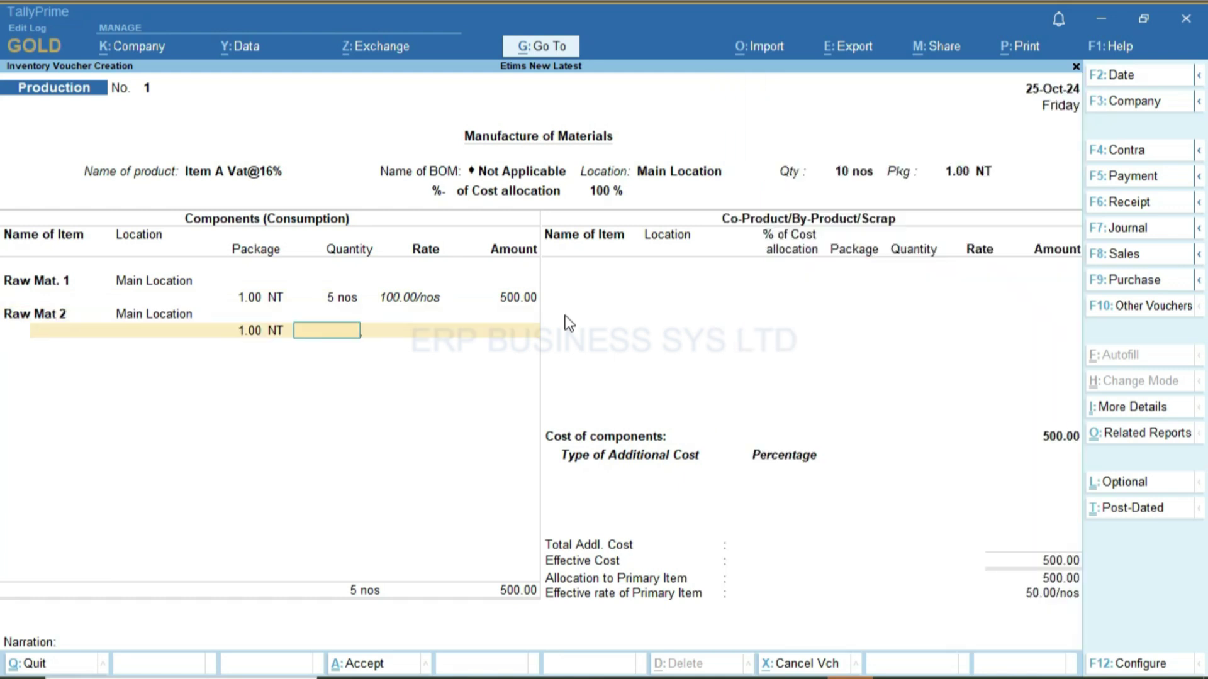
pyautogui.write('5')
pyautogui.press('Return')
pyautogui.press('Return')
pyautogui.press('Return')
pyautogui.press('Return')
pyautogui.press('Return')
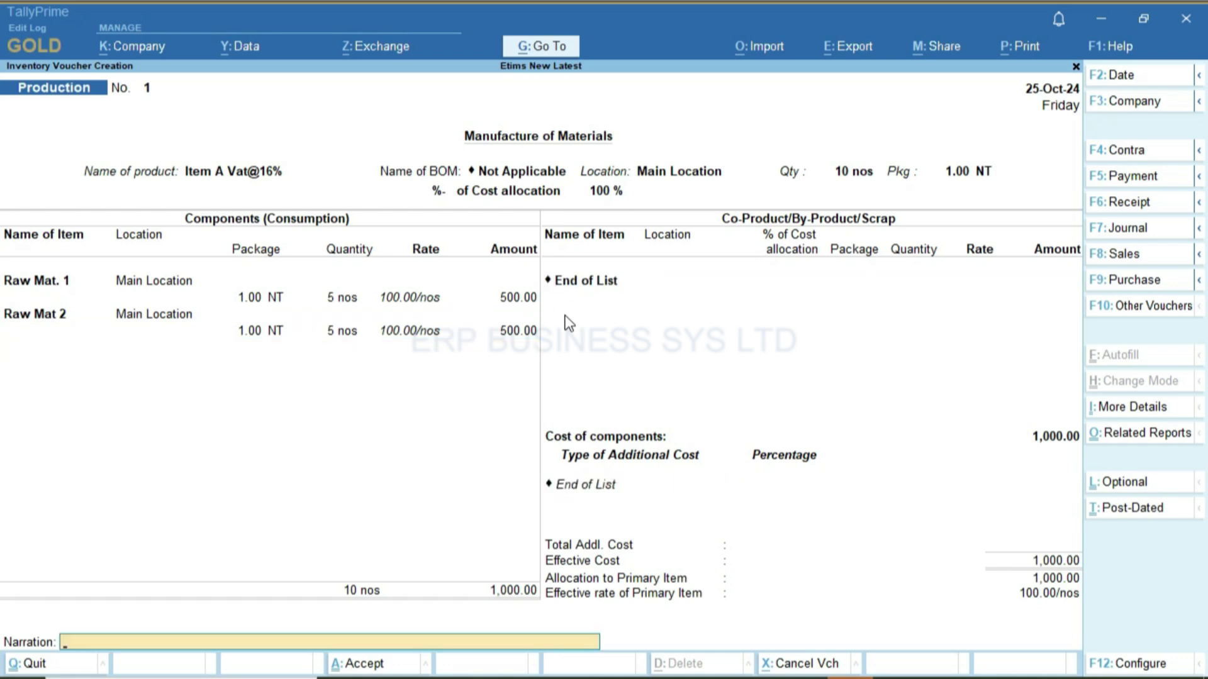
pyautogui.press('Return')
pyautogui.press('Return')
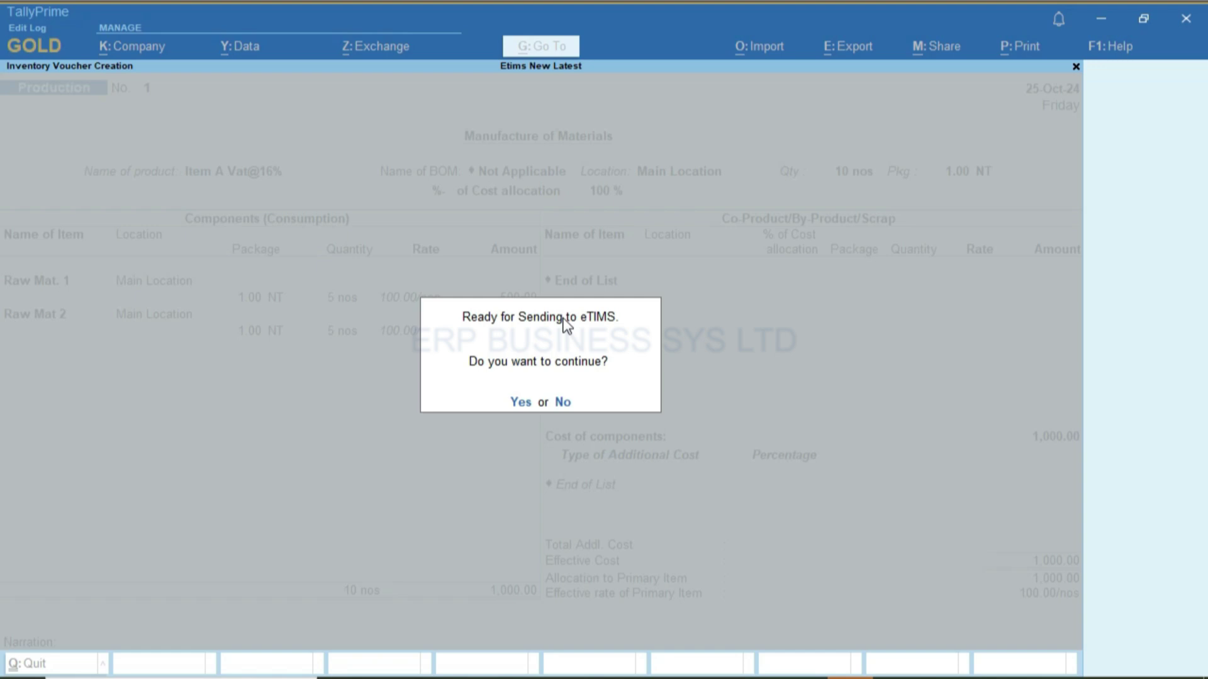
pyautogui.click(519, 402)
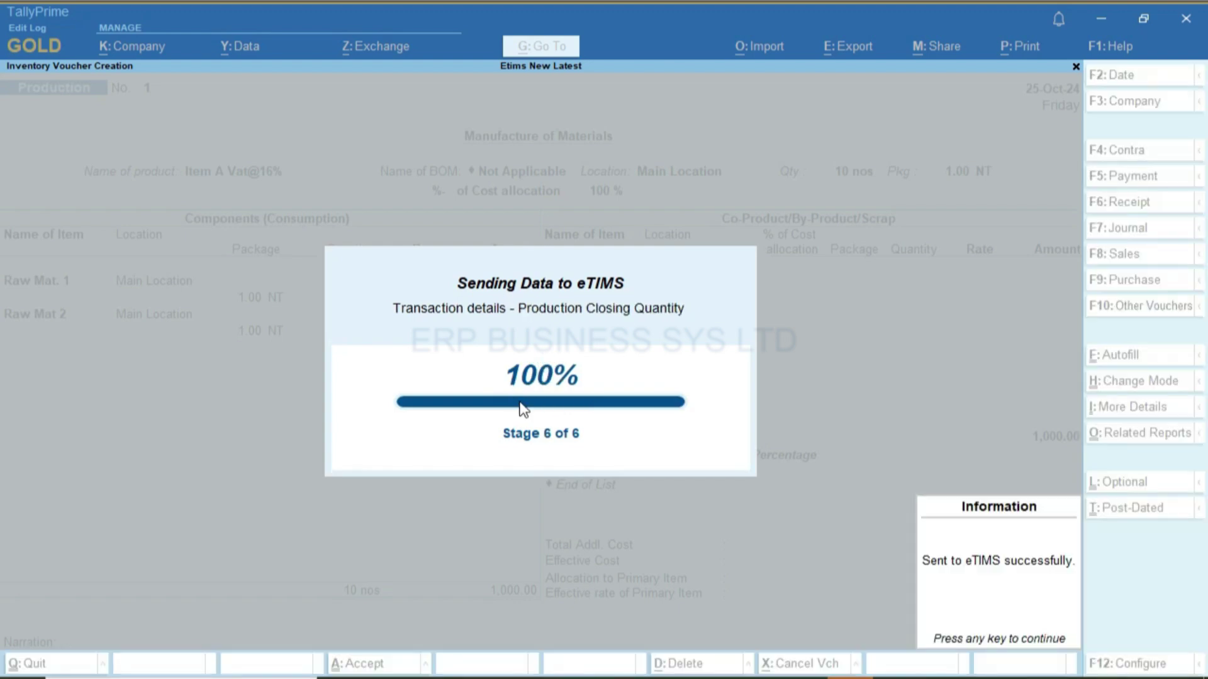
pyautogui.press('Escape')
pyautogui.press('Escape')
# Start a stock adjustment consuming 2 nos of Raw Mat. 1
pyautogui.press('Return')
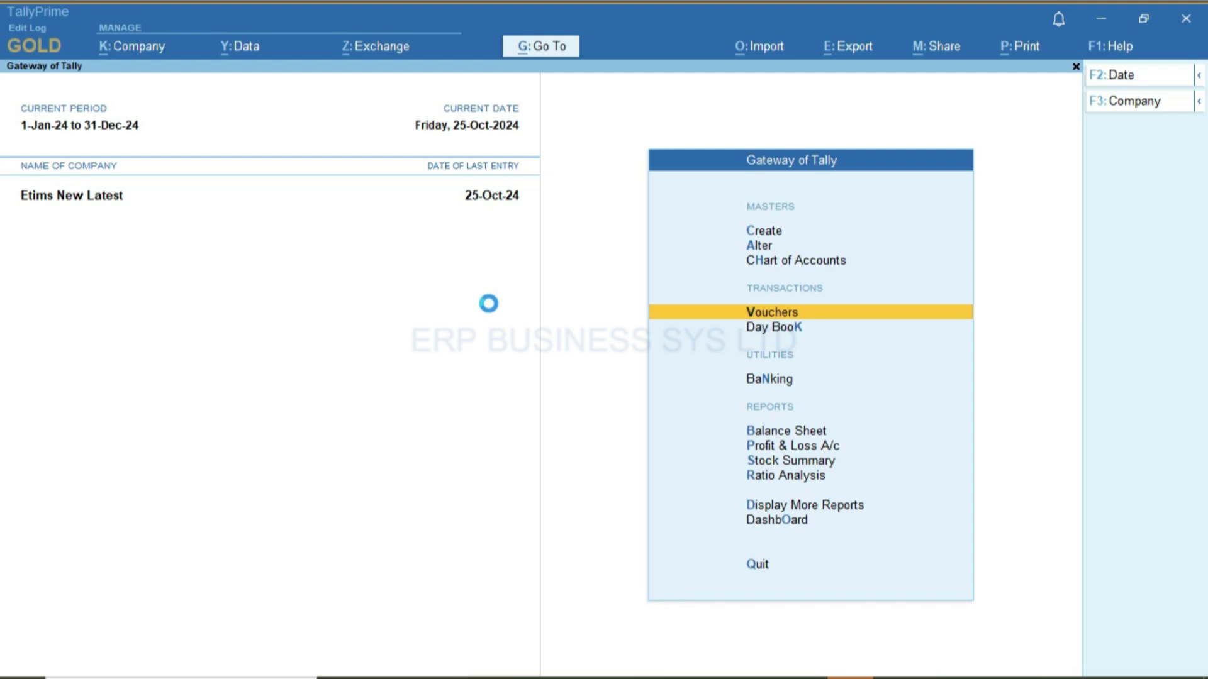
pyautogui.write('Raw Ma')
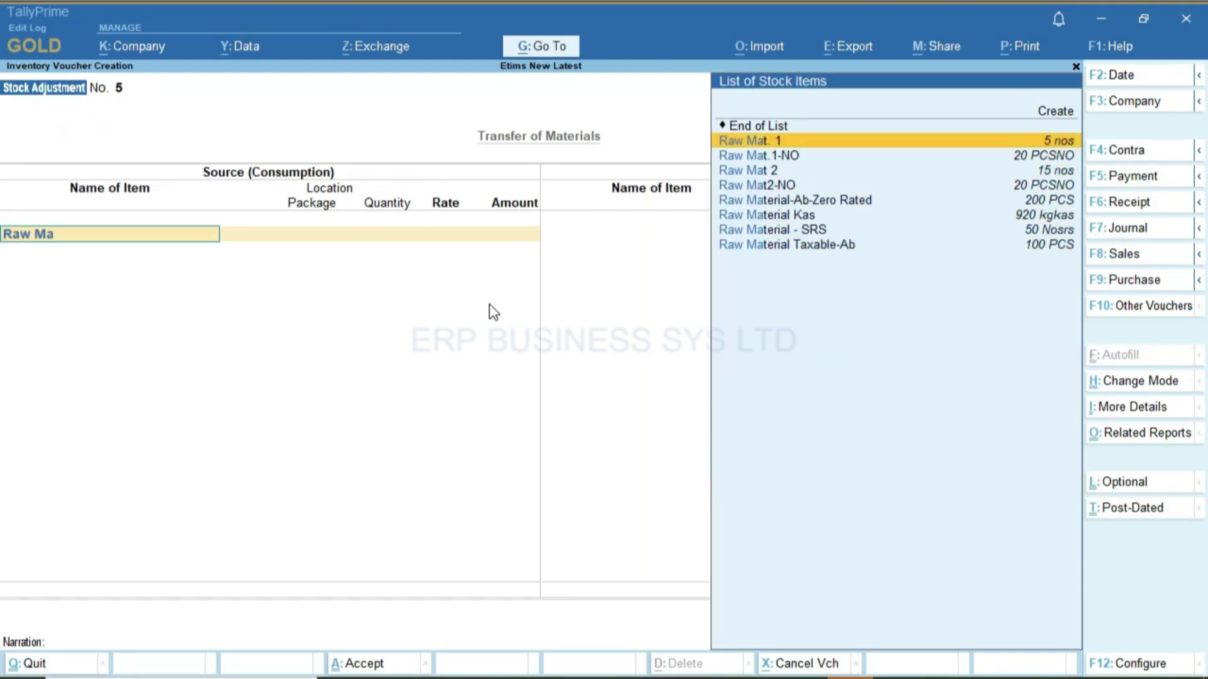
pyautogui.press('Return')
pyautogui.press('Return')
pyautogui.press('Return')
pyautogui.write('2')
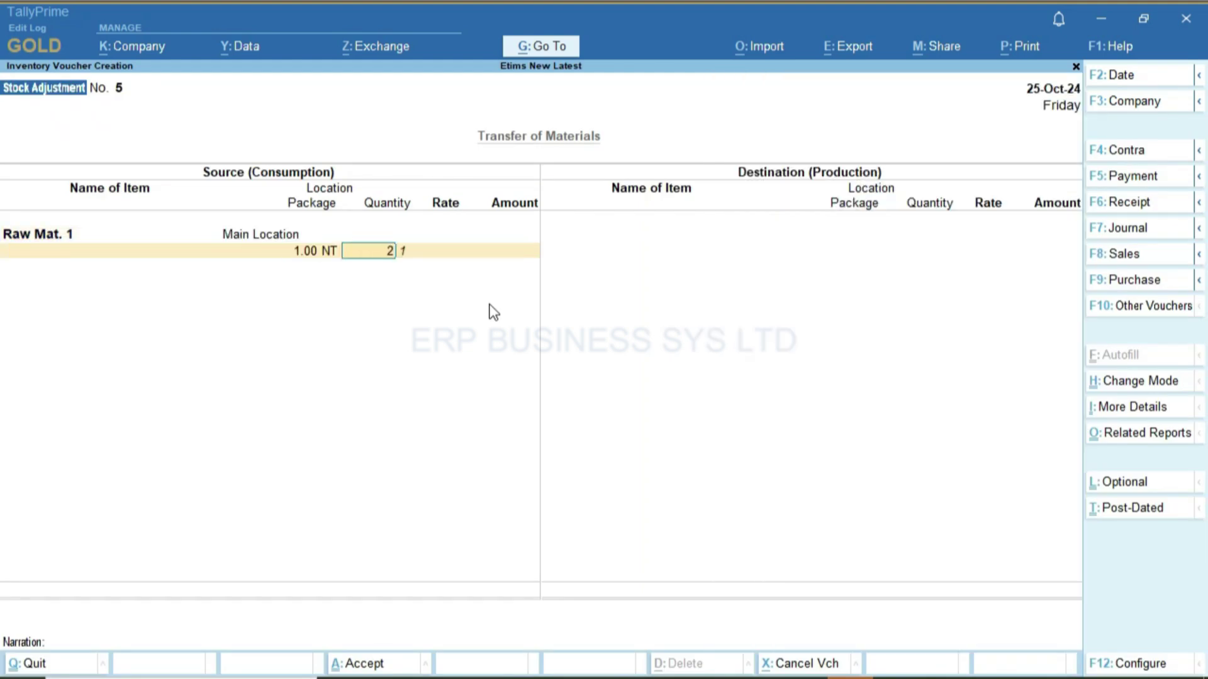
# Produce 2 nos of Raw Mat 2 at Main Location and save the adjustment voucher
pyautogui.press('Return')
pyautogui.press('Return')
pyautogui.press('Return')
pyautogui.press('Return')
pyautogui.write('Raw Ma')
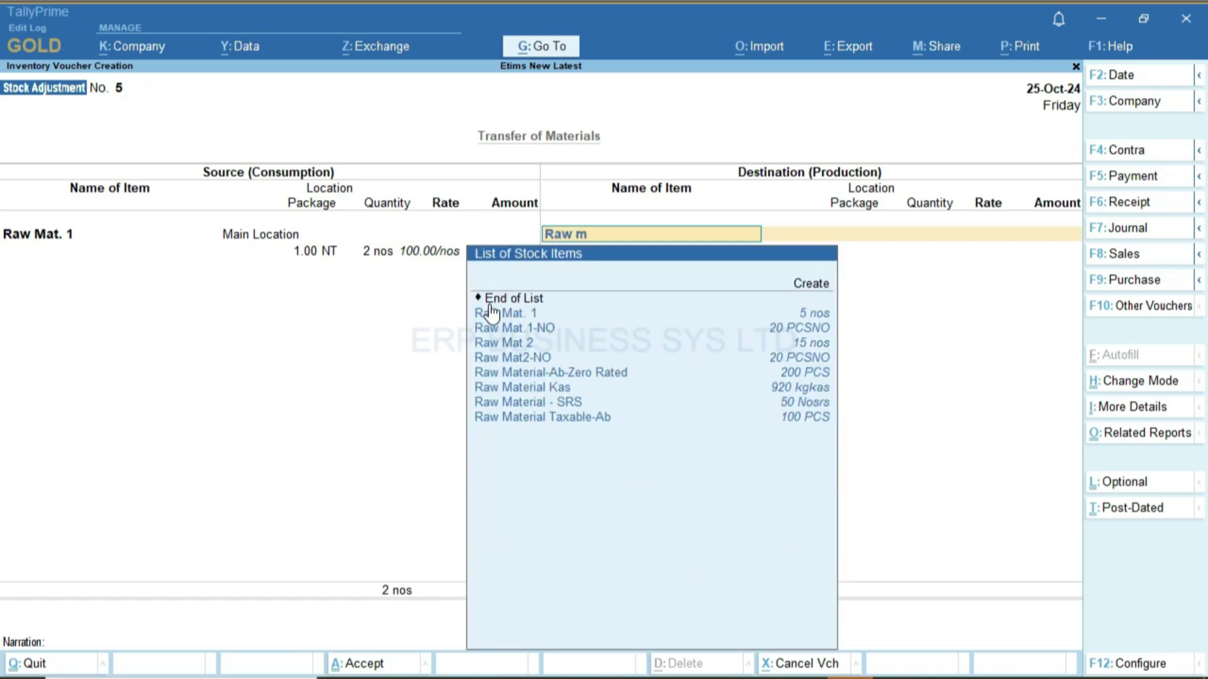
pyautogui.press('Down')
pyautogui.press('Down')
pyautogui.press('Return')
pyautogui.press('Return')
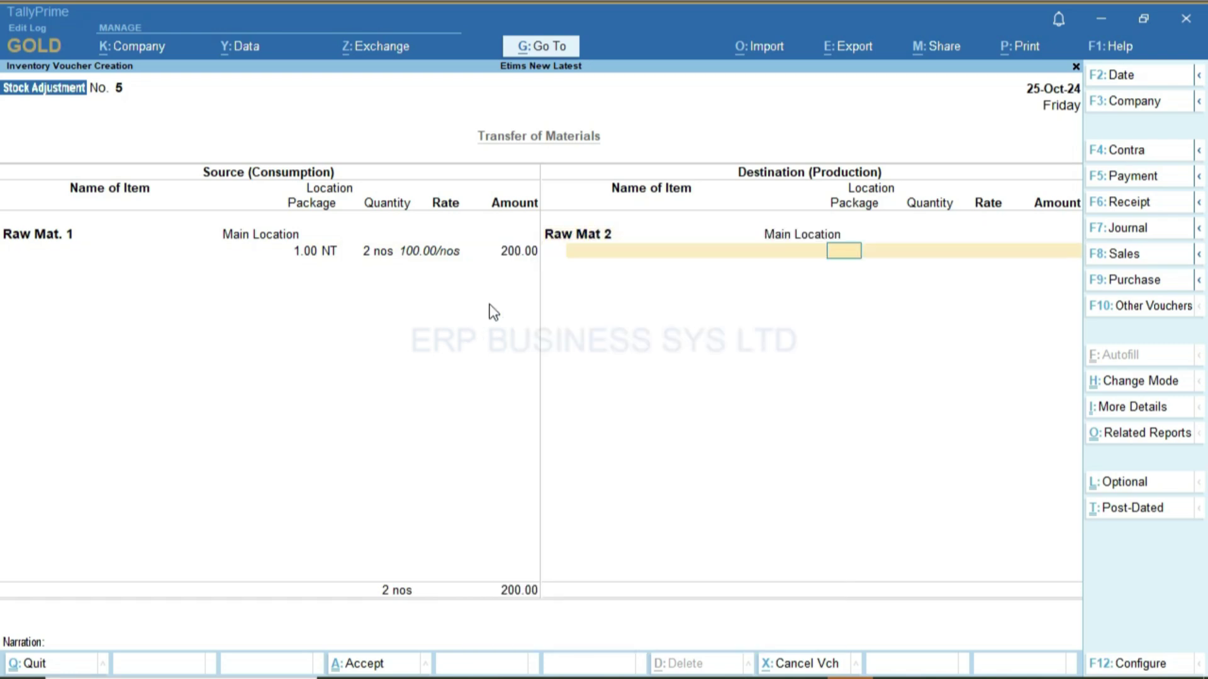
pyautogui.press('Return')
pyautogui.write('2')
pyautogui.press('Return')
pyautogui.press('Return')
pyautogui.press('Return')
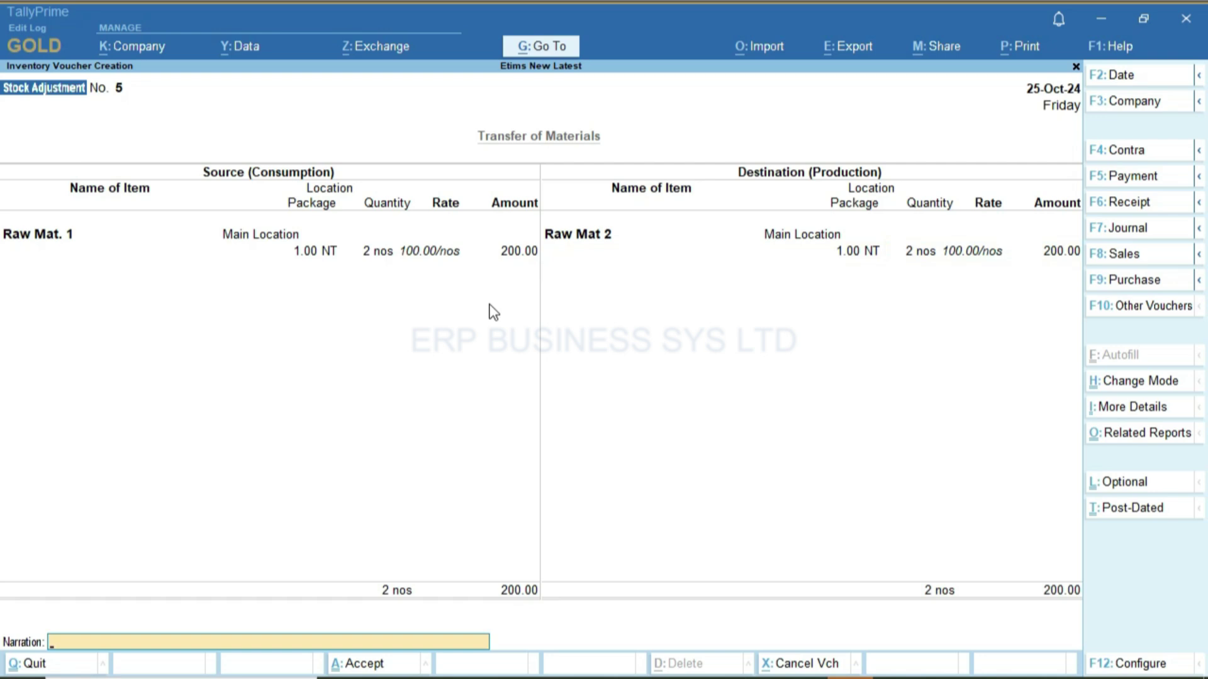
pyautogui.press('Return')
pyautogui.press('Return')
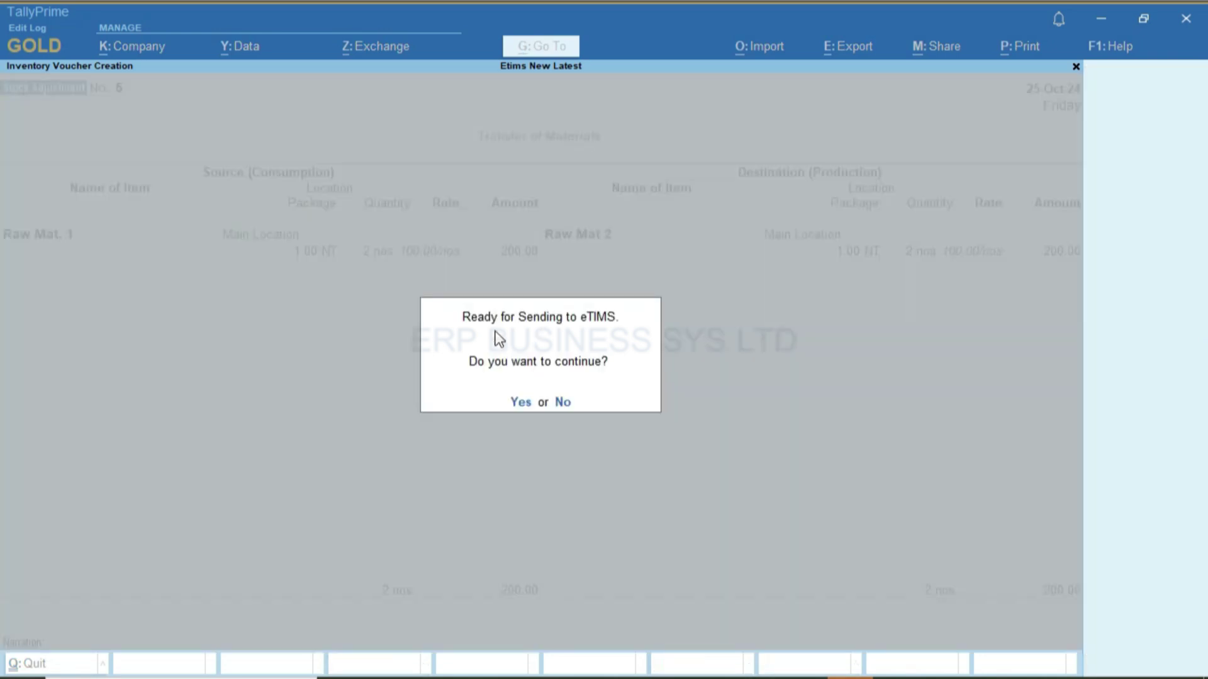
pyautogui.press('Return')
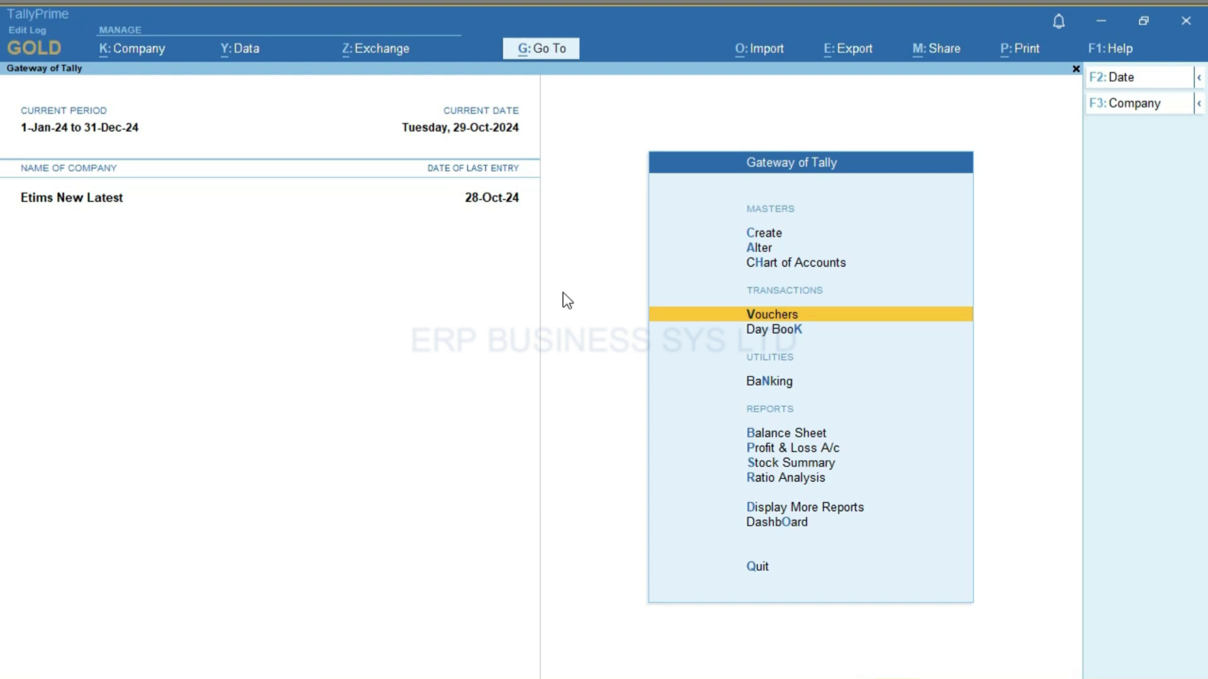
# Start sales voucher 19 with party Customer 1 Sk and ledger Sales Account
pyautogui.press('Return')
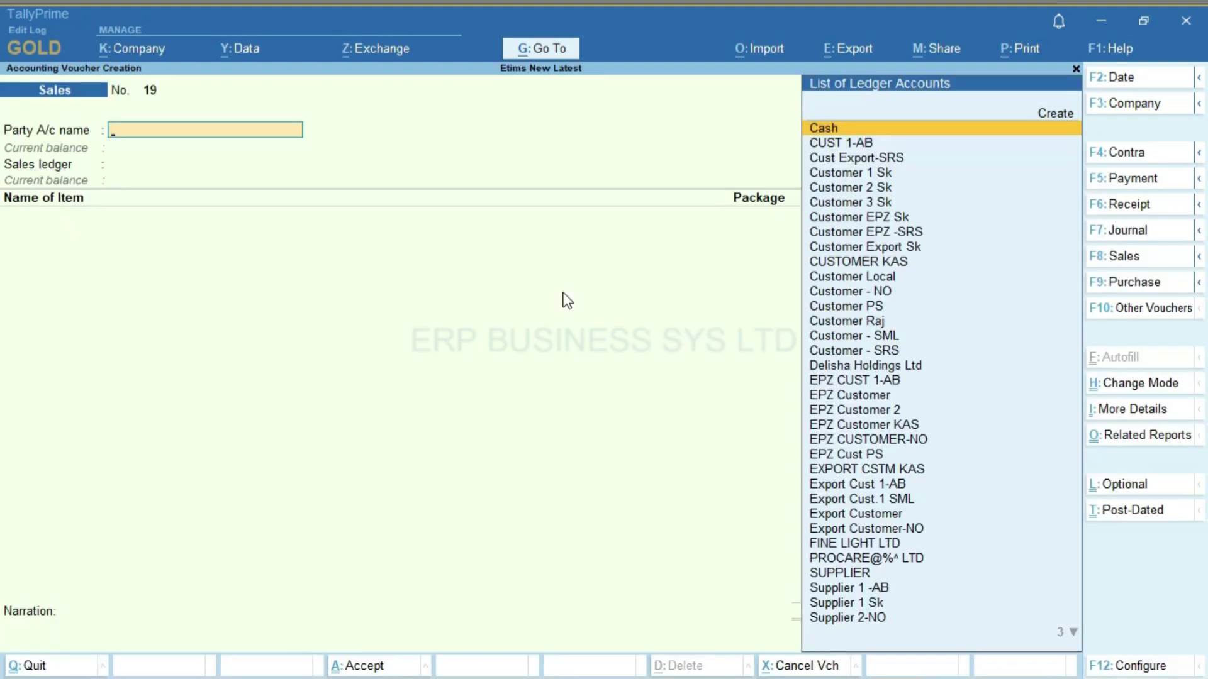
pyautogui.write('Cus')
pyautogui.press('Down')
pyautogui.press('Down')
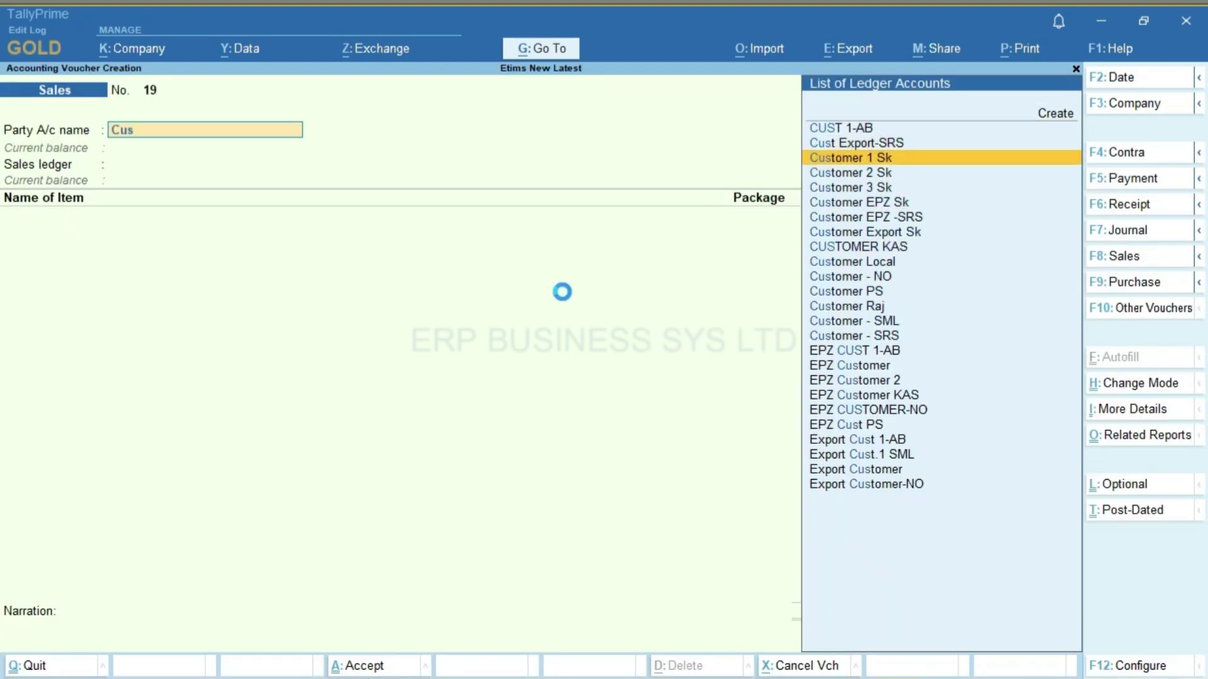
pyautogui.press('Return')
pyautogui.press('Return')
pyautogui.press('Return')
pyautogui.press('Return')
pyautogui.press('Return')
pyautogui.press('Return')
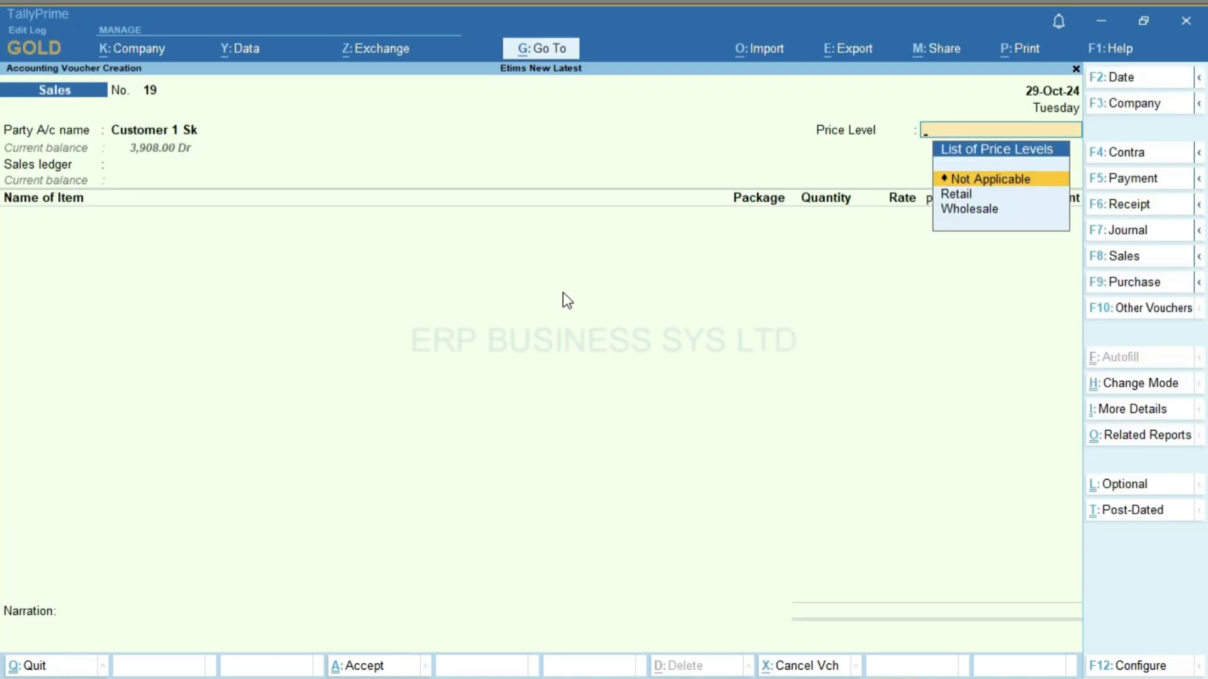
pyautogui.write('Sales')
pyautogui.press('Down')
pyautogui.press('Down')
pyautogui.press('Down')
pyautogui.press('Down')
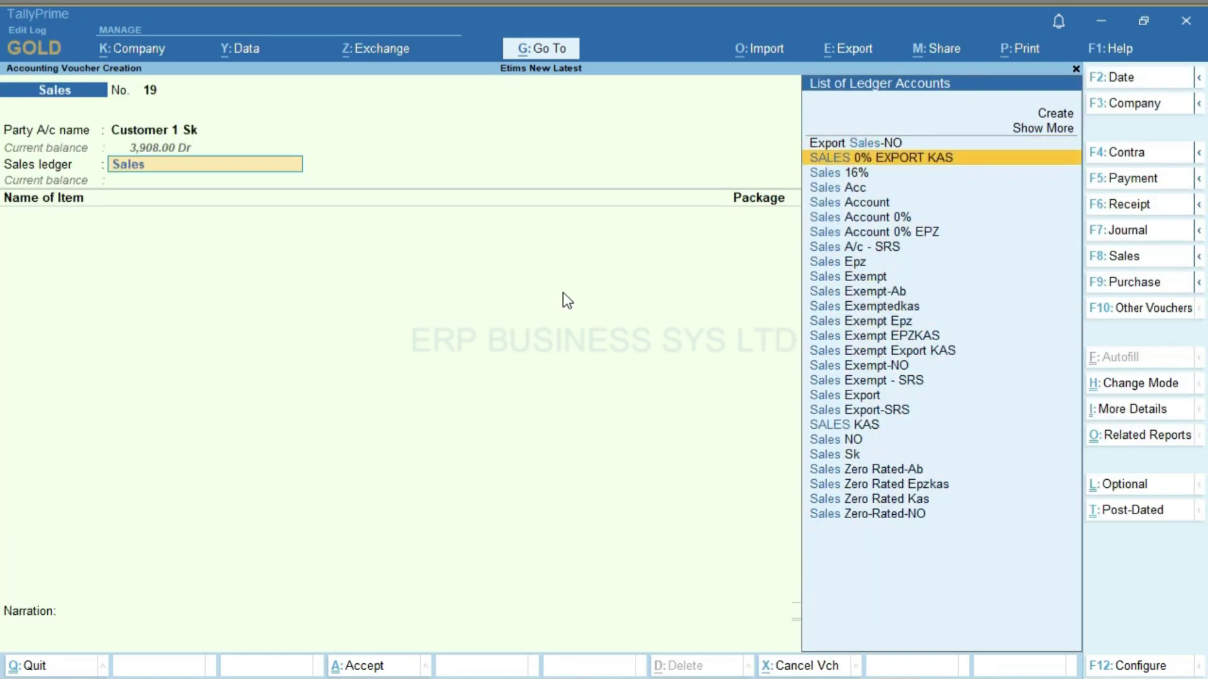
pyautogui.press('Return')
# Add Item Alt Unit Sk at 2 kg with a 2% discount
pyautogui.write('Item a')
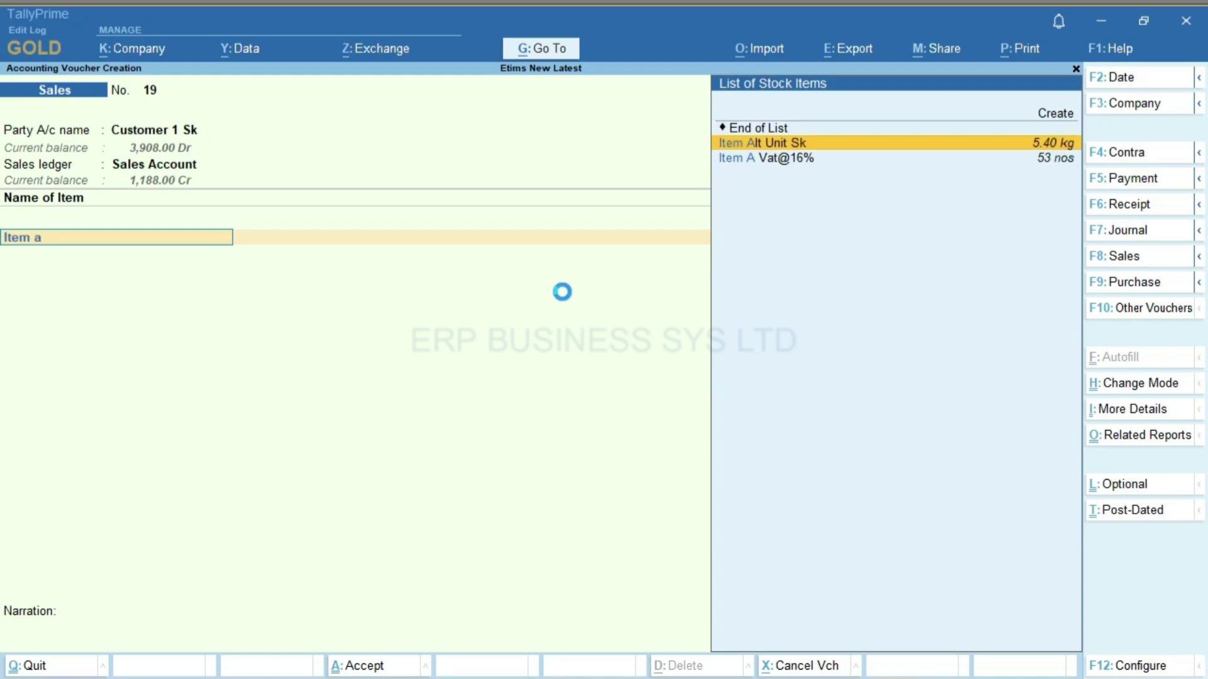
pyautogui.press('Return')
pyautogui.press('Return')
pyautogui.write('1')
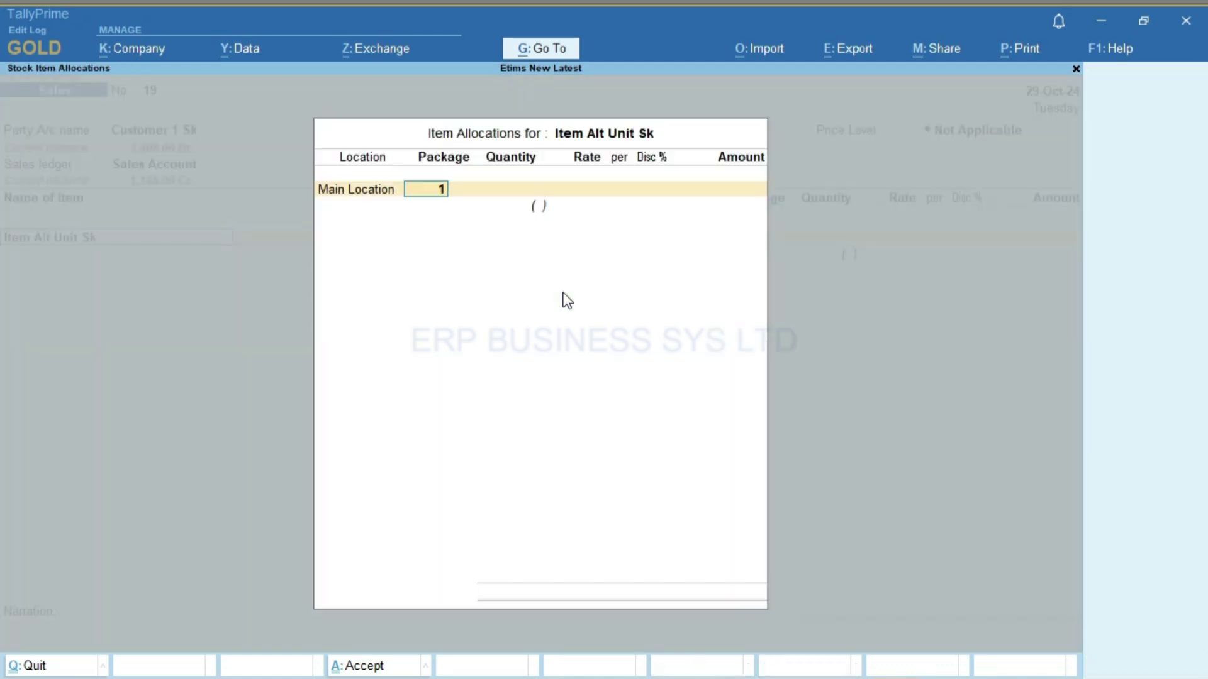
pyautogui.press('Return')
pyautogui.write('2')
pyautogui.press('Return')
pyautogui.press('Return')
pyautogui.press('Return')
pyautogui.write('2')
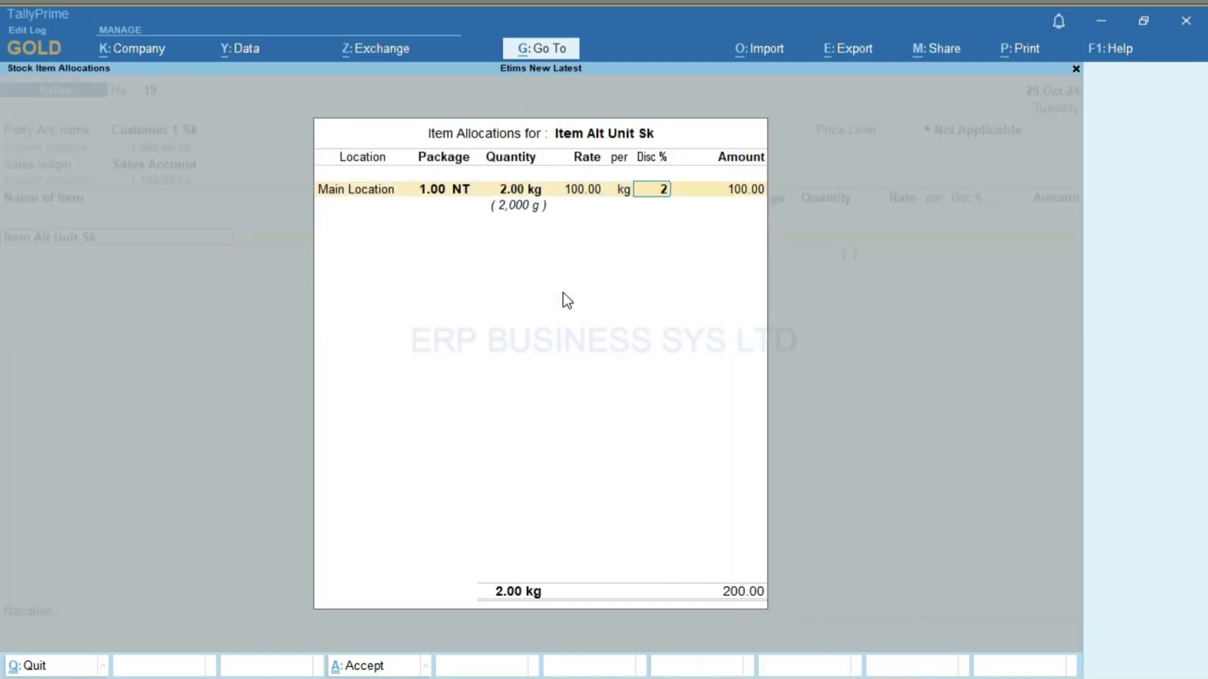
# Add 2 nos of Item B Exempt as the second item
pyautogui.press('Return')
pyautogui.press('Return')
pyautogui.press('Return')
pyautogui.press('Return')
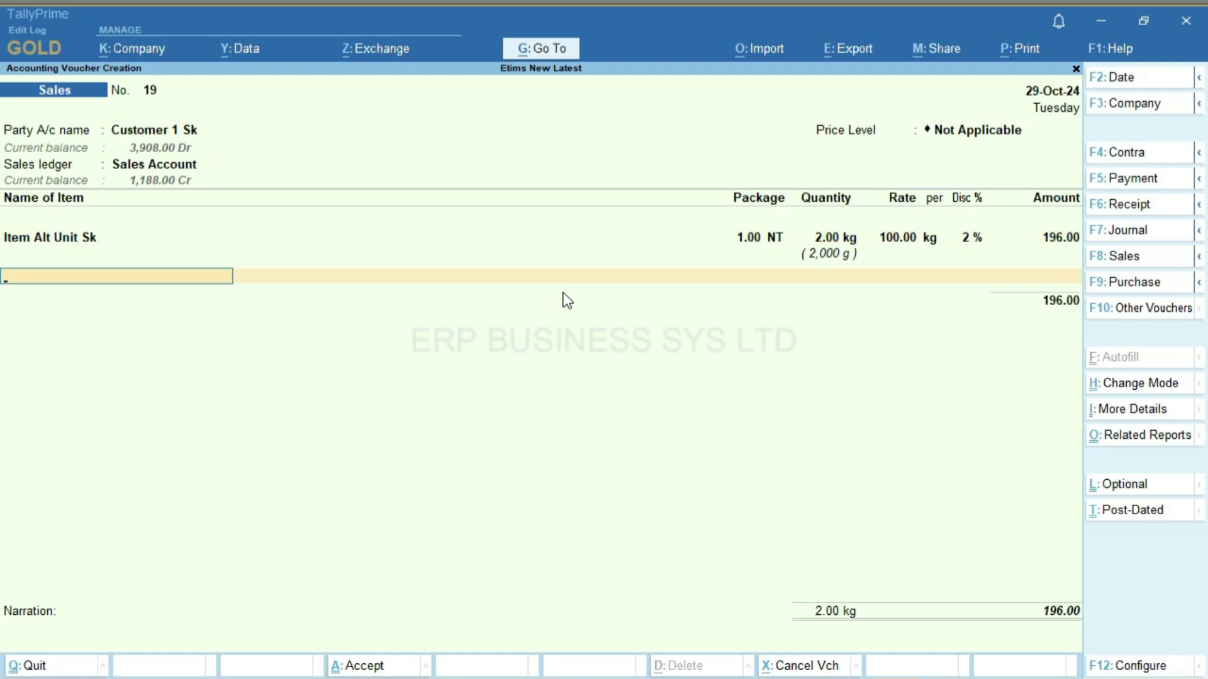
pyautogui.write('Item b')
pyautogui.press('Return')
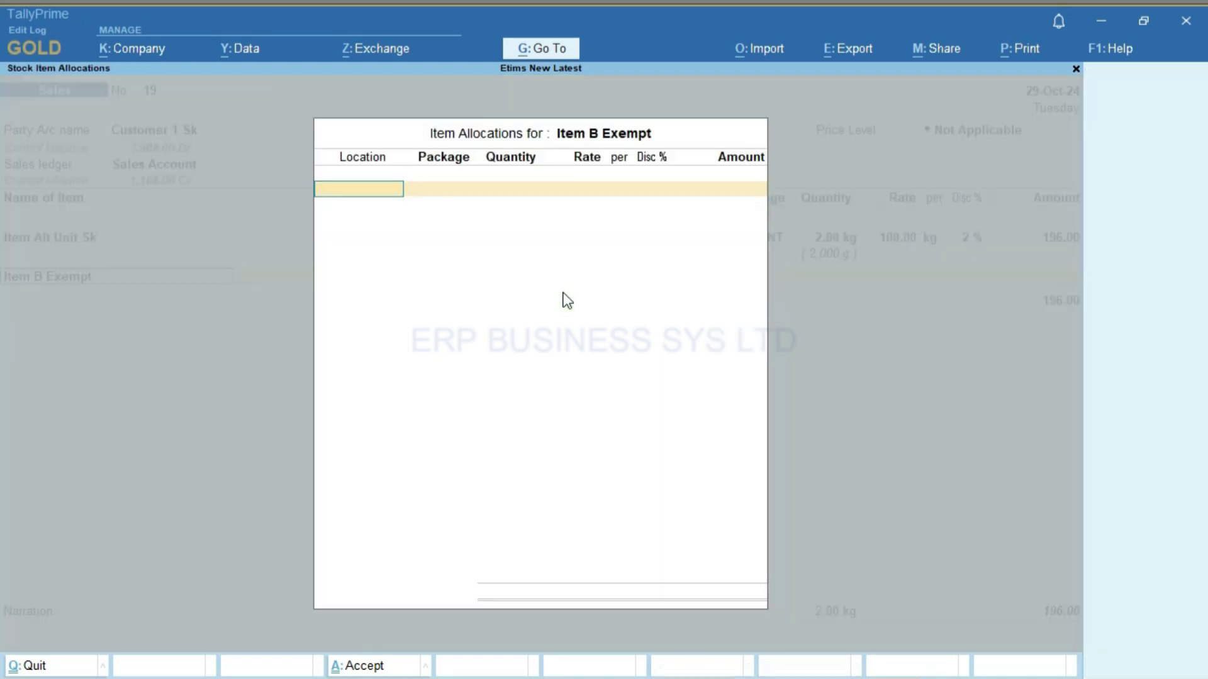
pyautogui.press('Return')
pyautogui.write('1')
pyautogui.press('Return')
pyautogui.write('2')
pyautogui.press('Return')
pyautogui.press('Return')
pyautogui.press('Return')
pyautogui.press('Return')
pyautogui.press('Return')
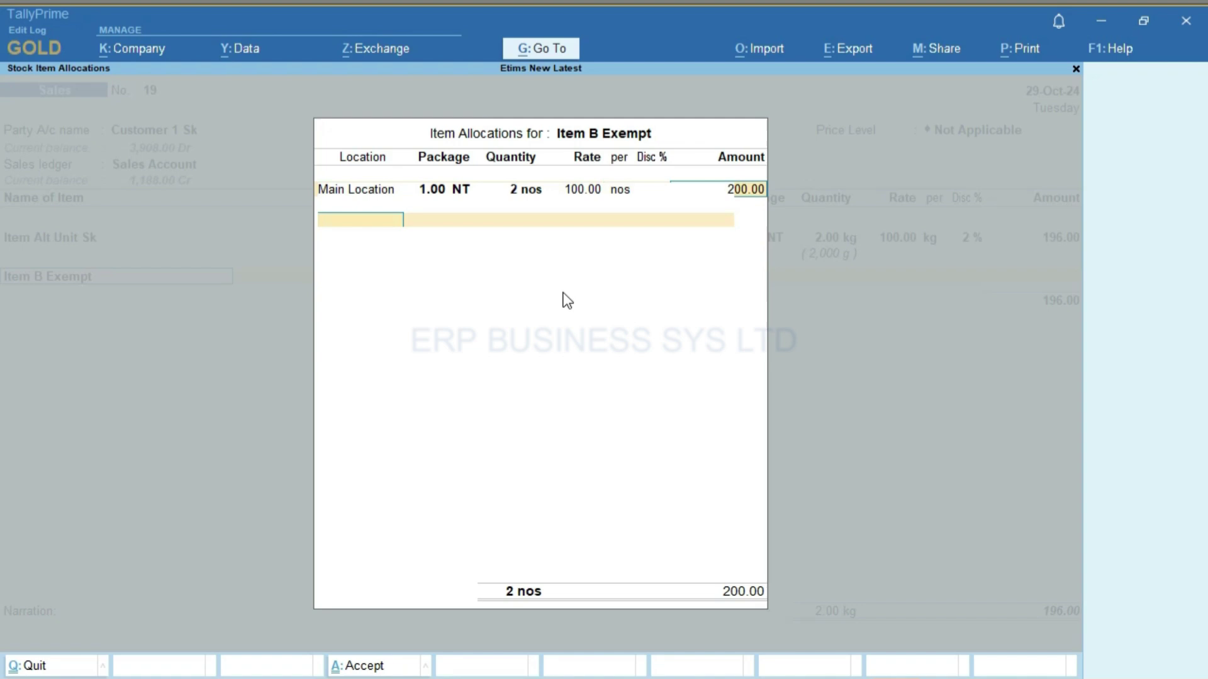
# Add 2 nos of Item C Zero% and 31.36 Vat@16%, accepting bill reference 19
pyautogui.press('Return')
pyautogui.press('Return')
pyautogui.write('Item')
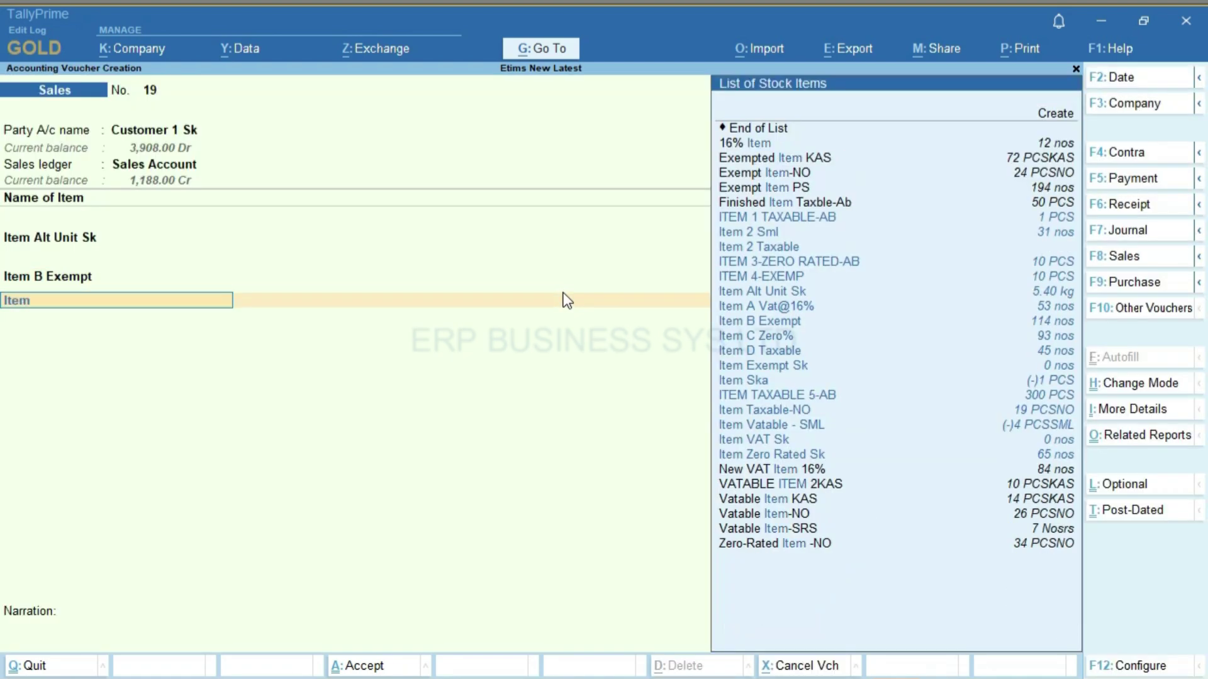
pyautogui.write(' c')
pyautogui.press('Return')
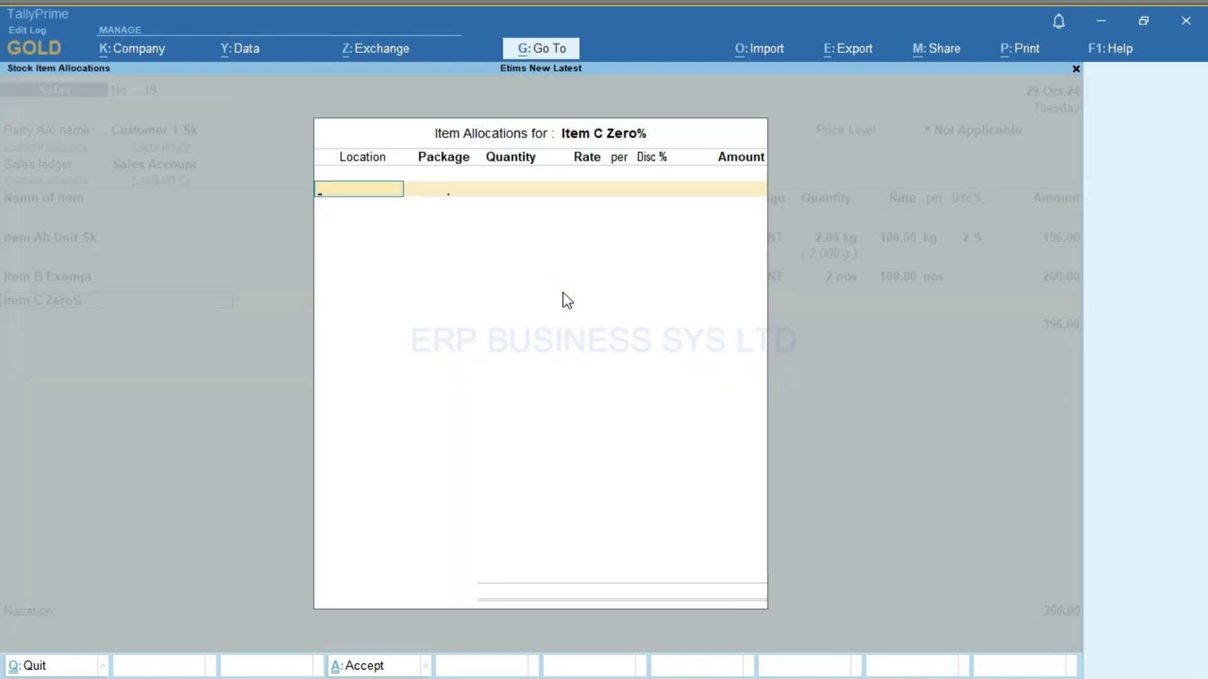
pyautogui.press('Return')
pyautogui.press('Return')
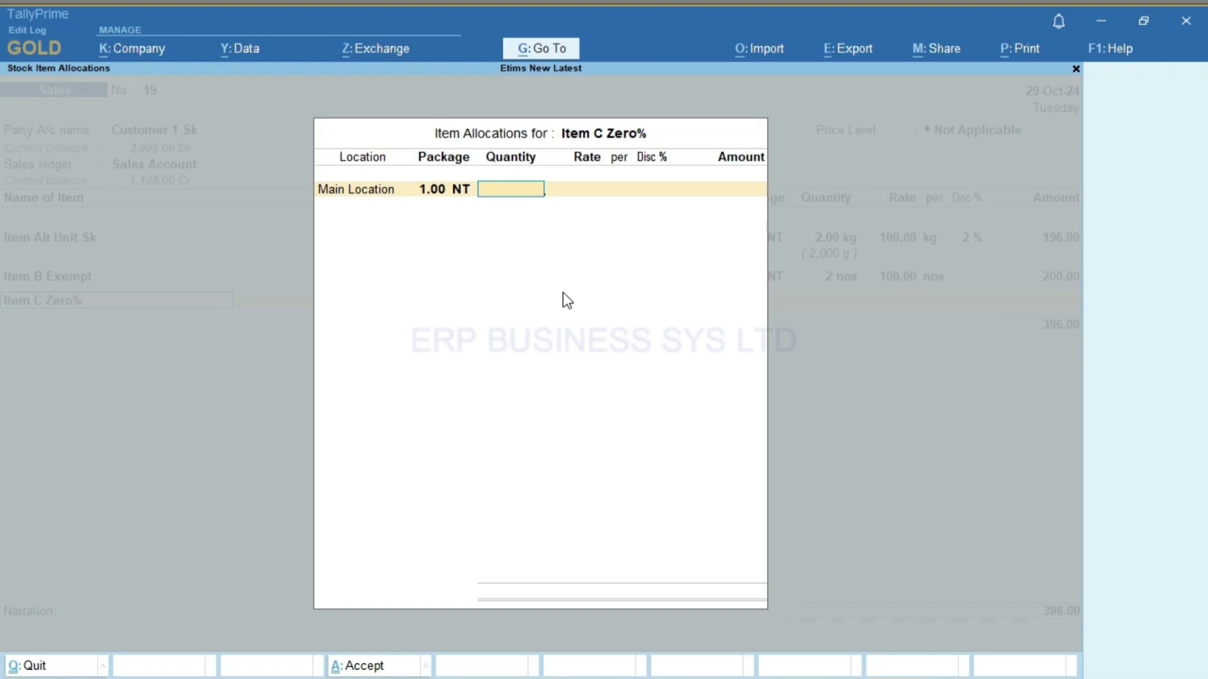
pyautogui.write('2')
pyautogui.press('Return')
pyautogui.press('Return')
pyautogui.press('Return')
pyautogui.press('Return')
pyautogui.press('Return')
pyautogui.press('Return')
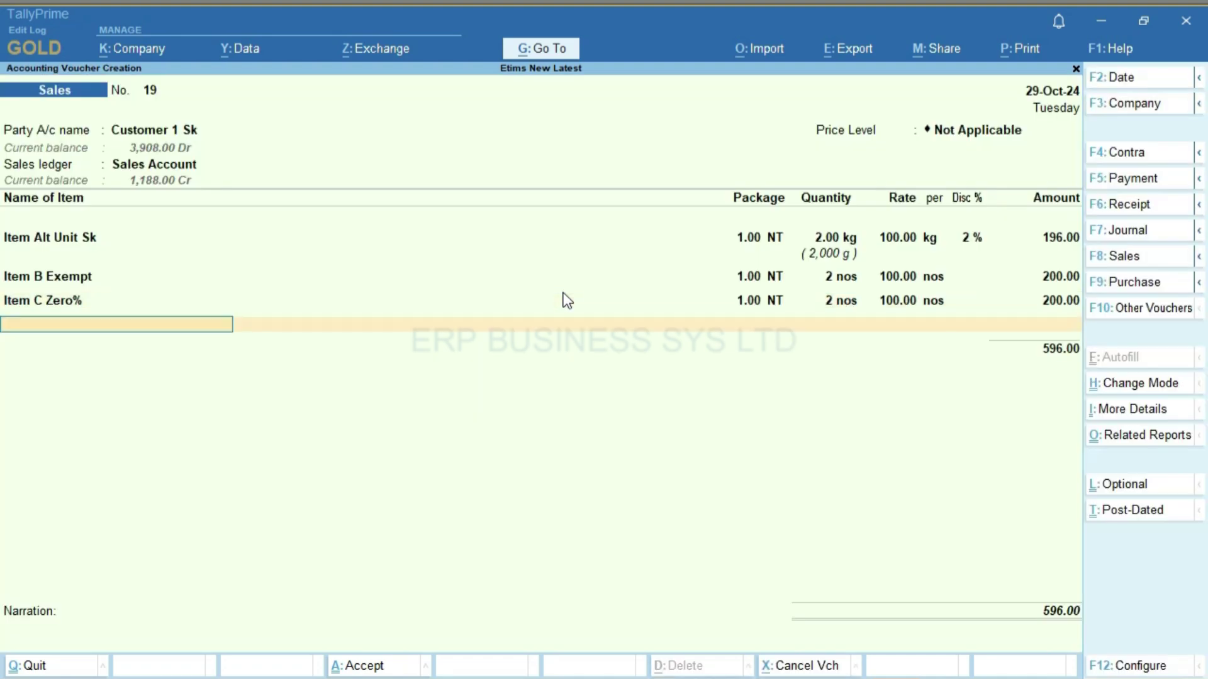
pyautogui.write('vat')
pyautogui.press('Return')
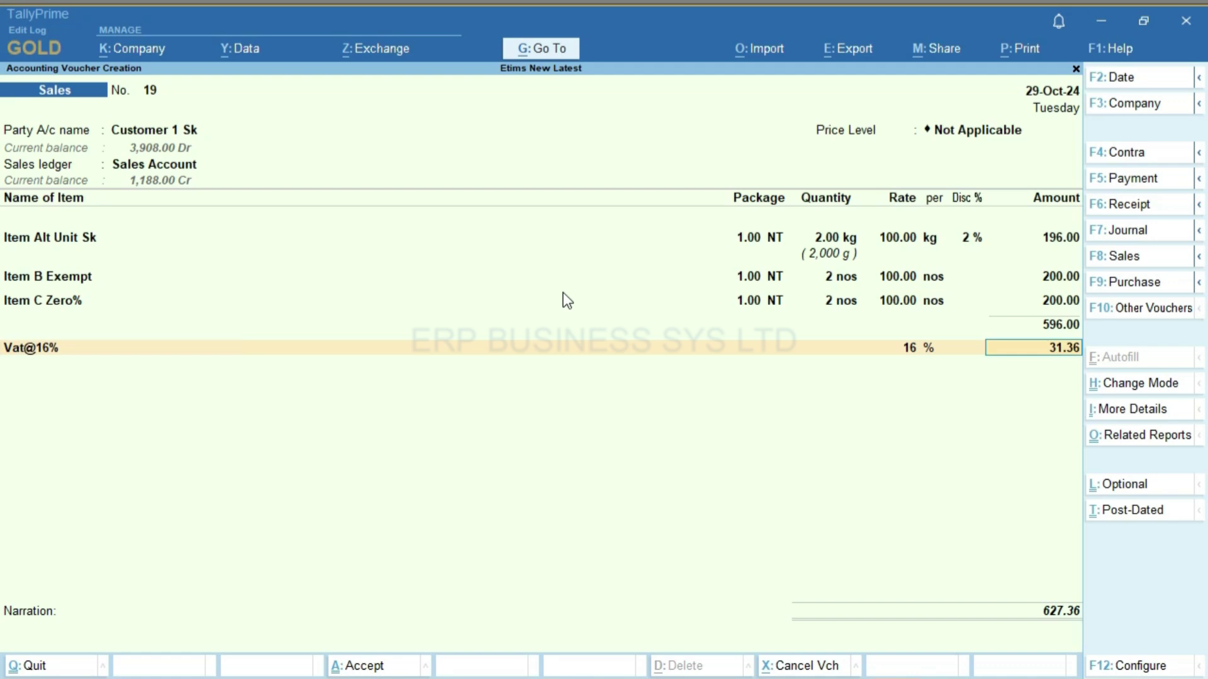
pyautogui.press('Return')
pyautogui.press('Return')
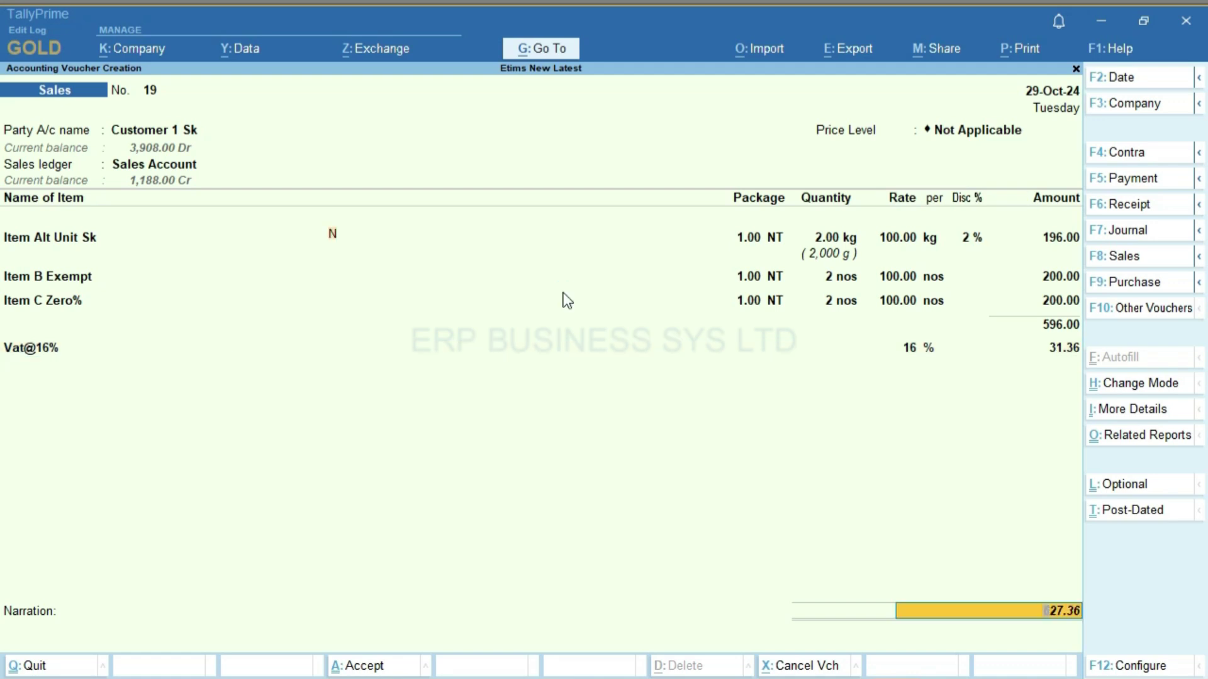
pyautogui.press('Return')
pyautogui.press('Return')
pyautogui.press('Return')
pyautogui.press('Return')
pyautogui.press('Return')
pyautogui.press('Return')
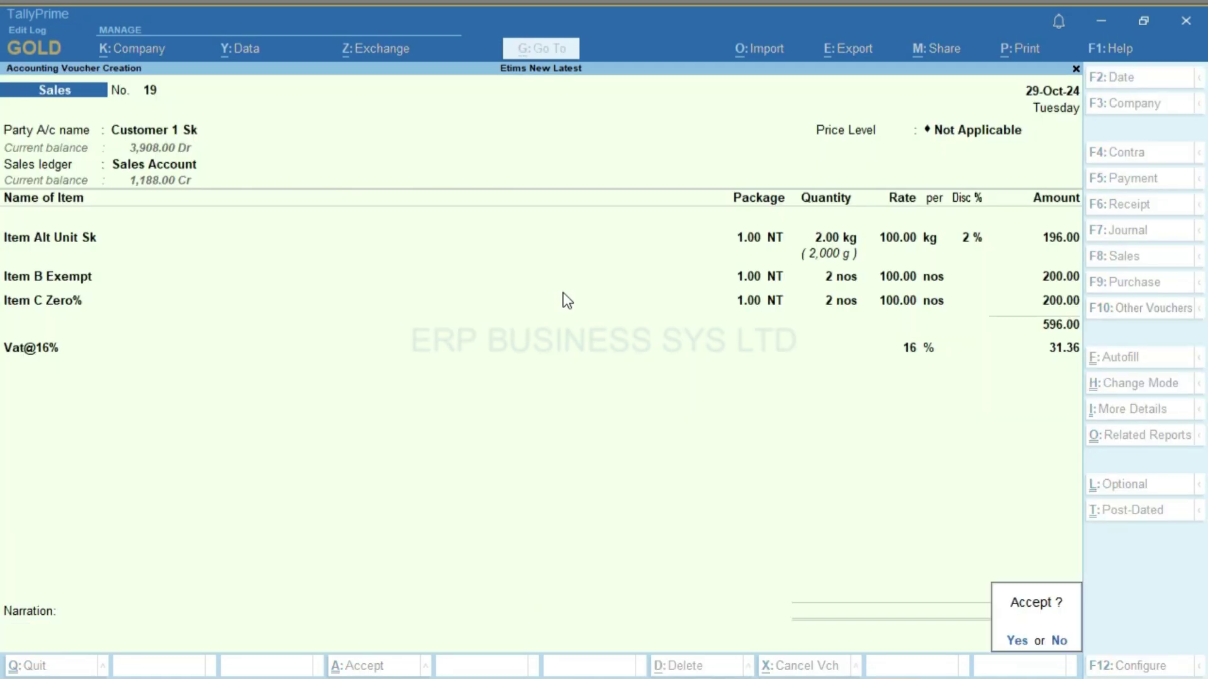
# Accept invoice 19 and its eTIMS sending, then preview and zoom the 627.36 invoice
pyautogui.press('Return')
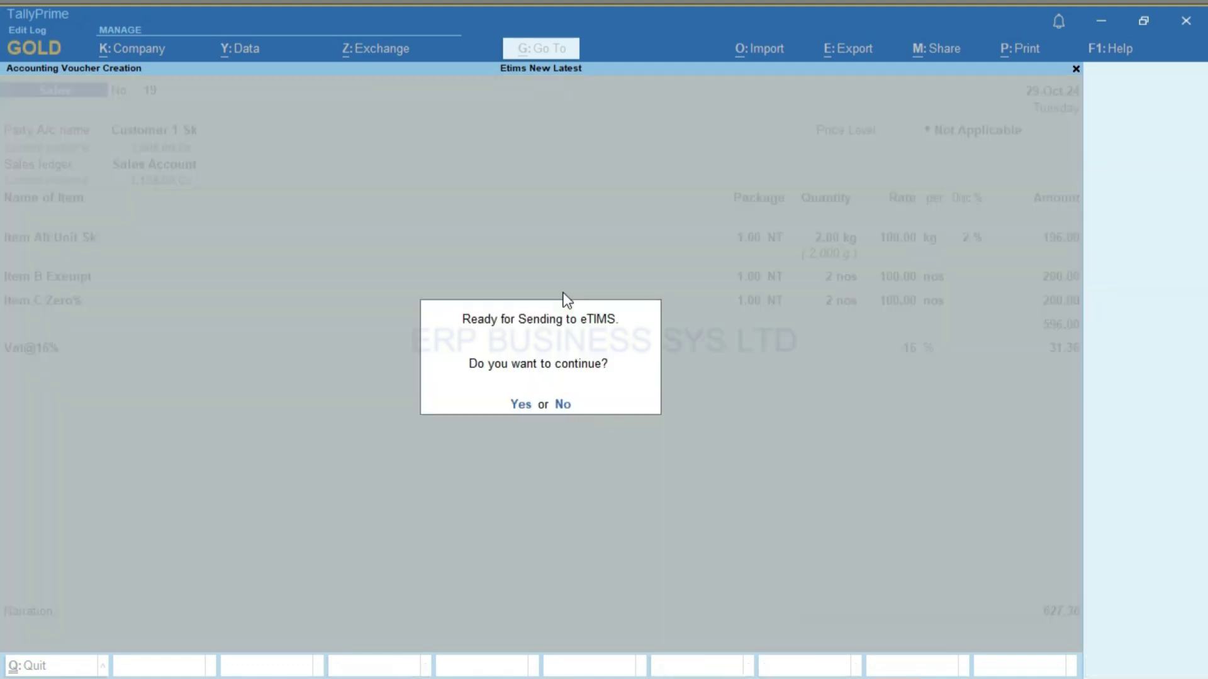
pyautogui.press('Return')
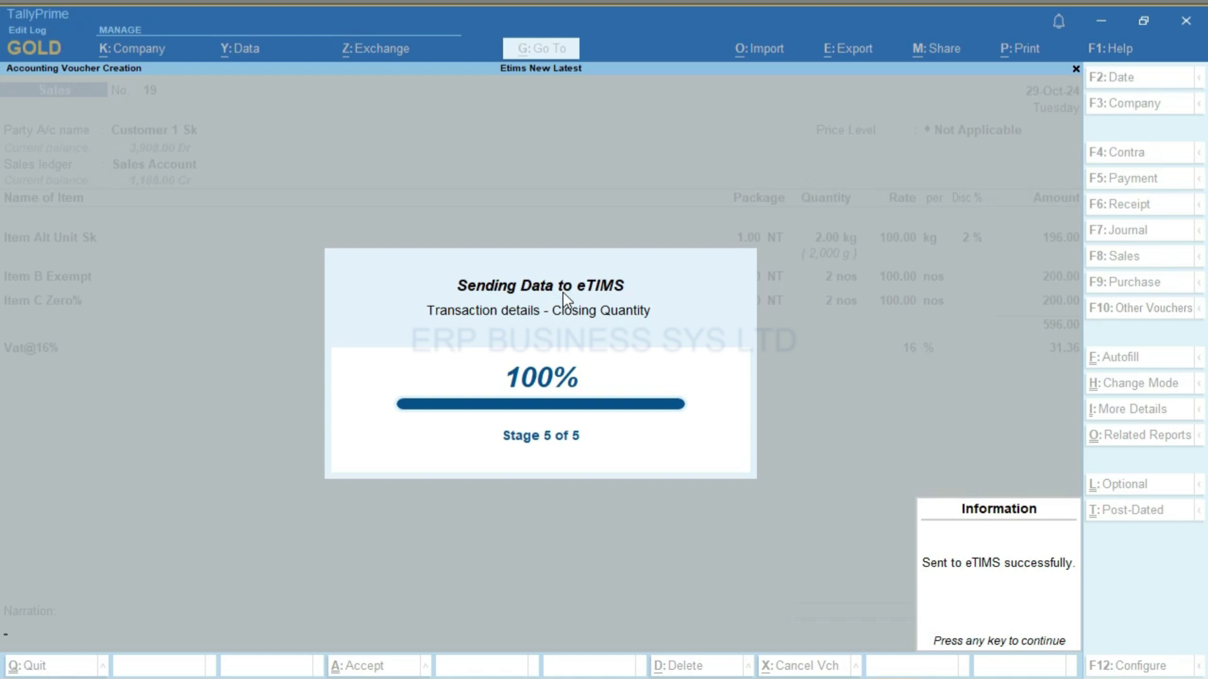
pyautogui.press('Return')
pyautogui.press('Left')
pyautogui.press('Return')
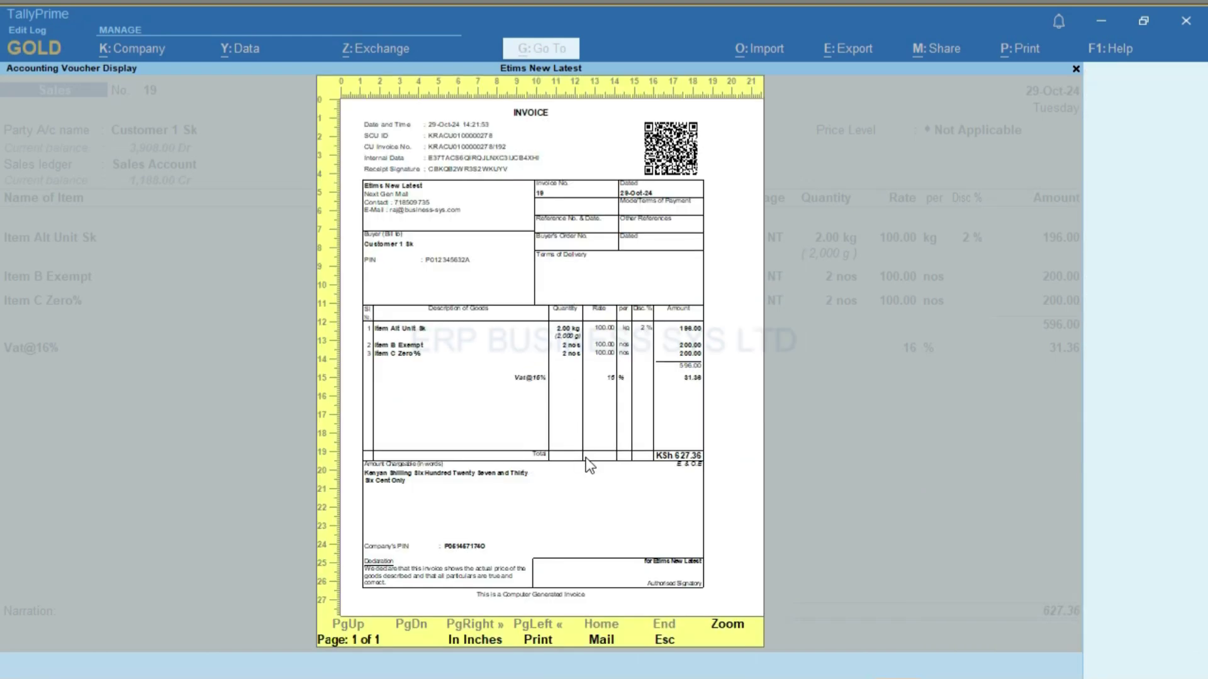
pyautogui.hotkey('alt', 'z')
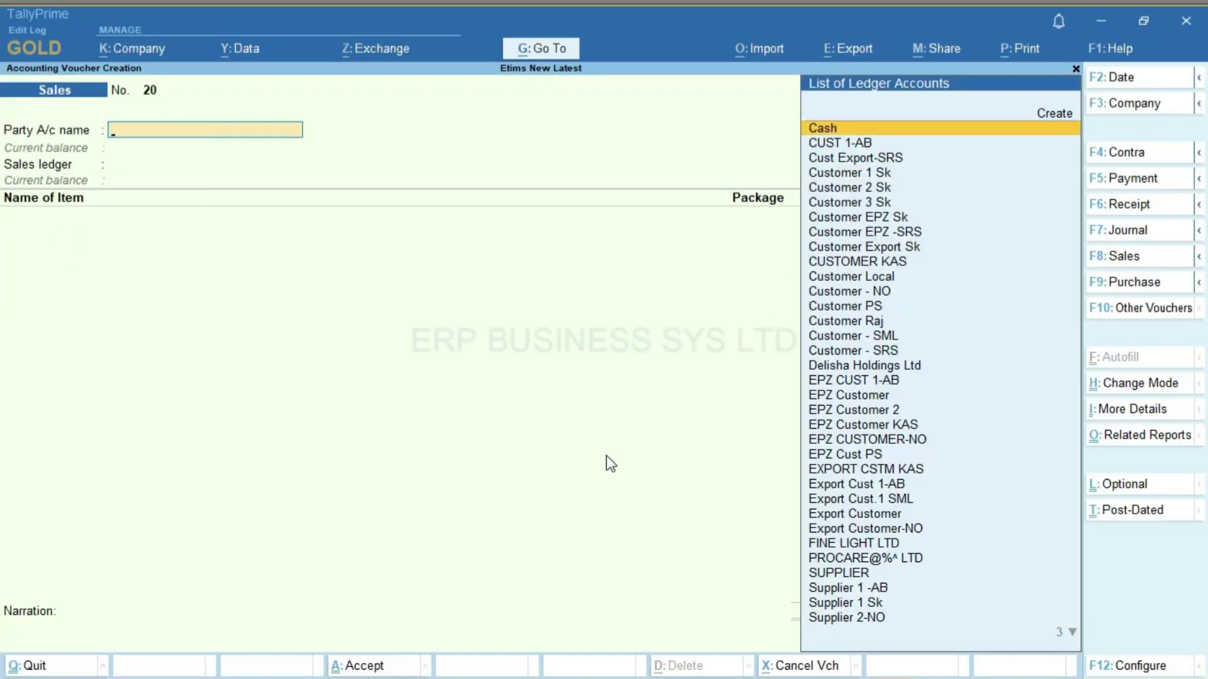
pyautogui.press('Escape')
# Reopen sales voucher 19 in display mode from the Day Book
pyautogui.press('Down')
pyautogui.press('Return')
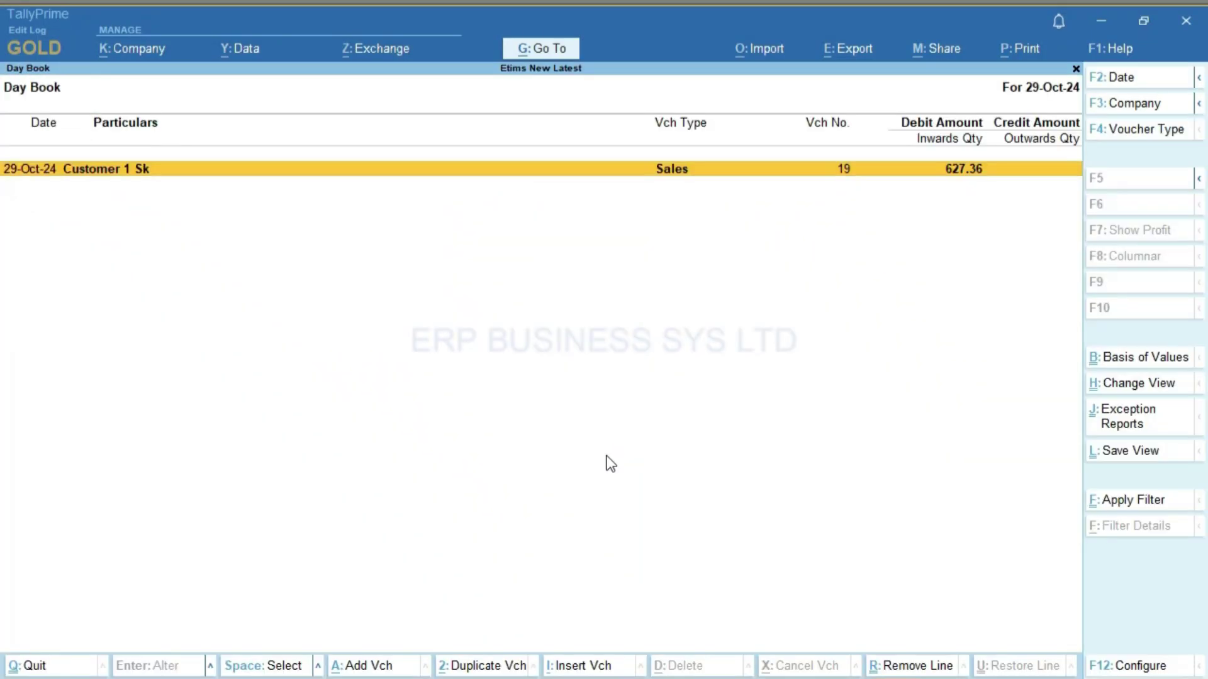
pyautogui.press('Return')
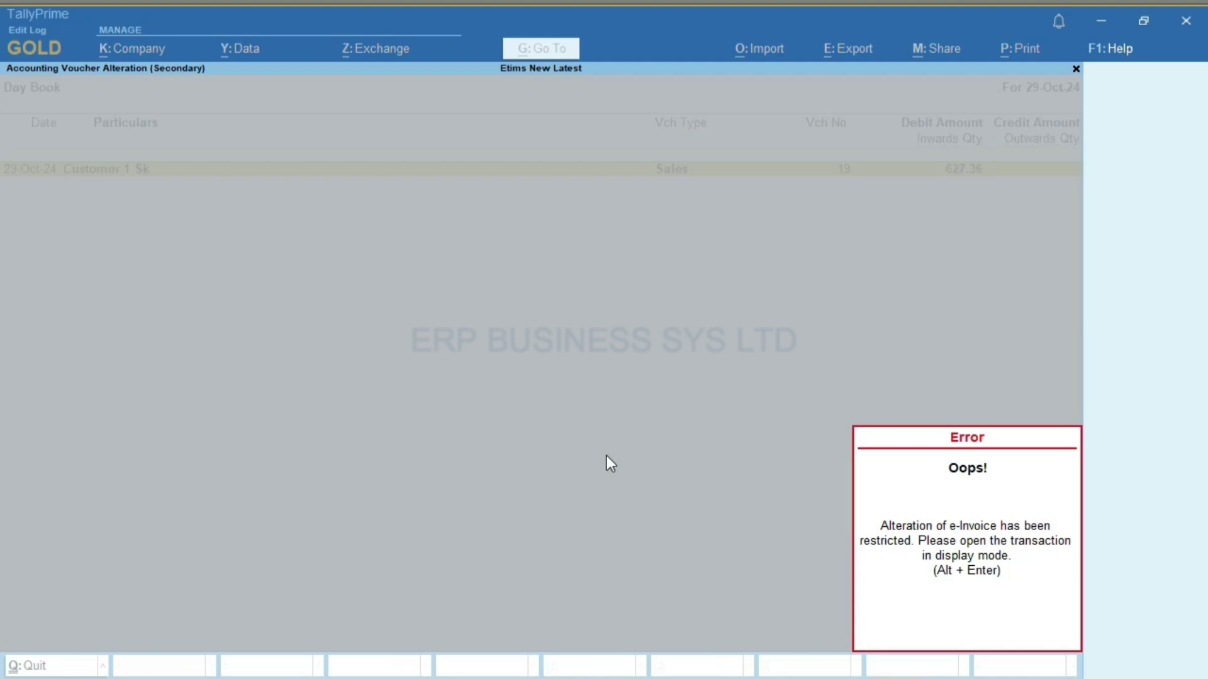
pyautogui.press('Escape')
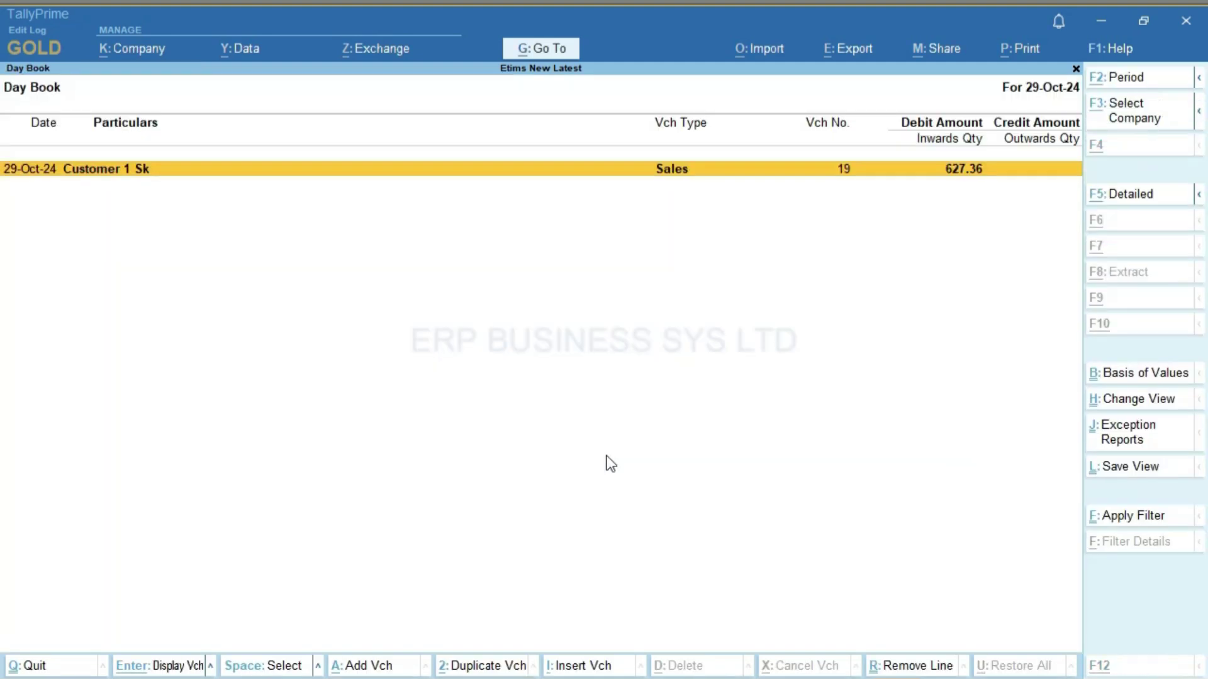
pyautogui.press('Return')
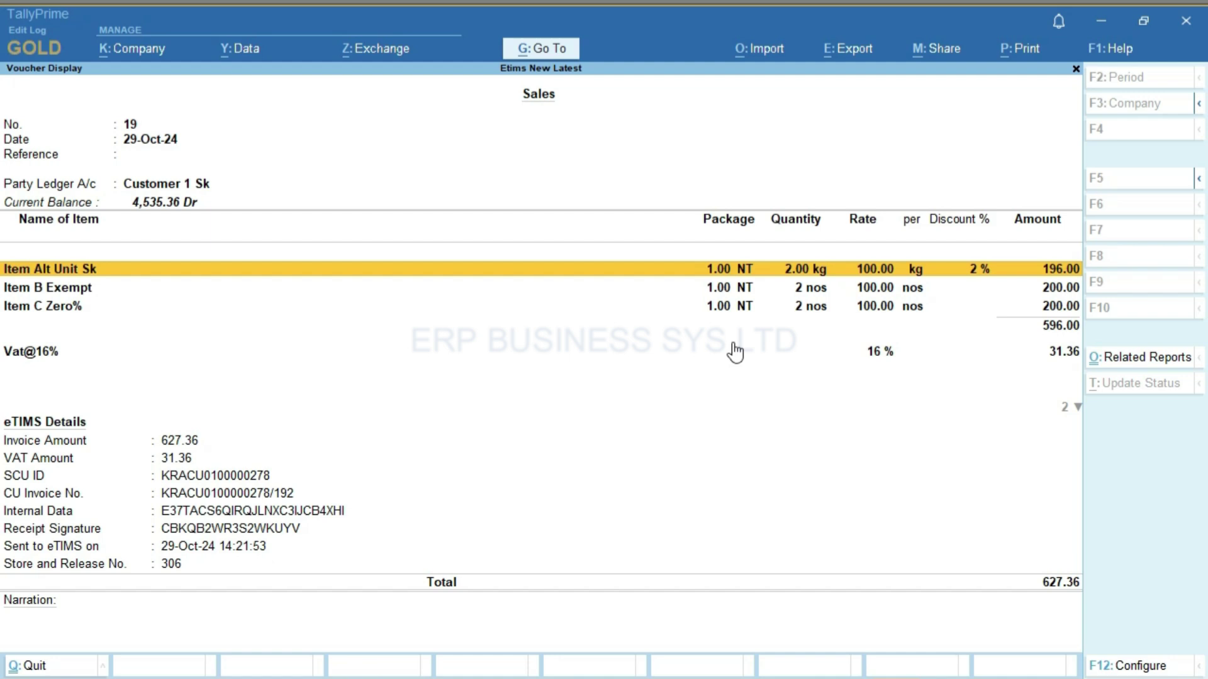
# Print-preview the current voucher 19 invoice at full width
pyautogui.click(1026, 56)
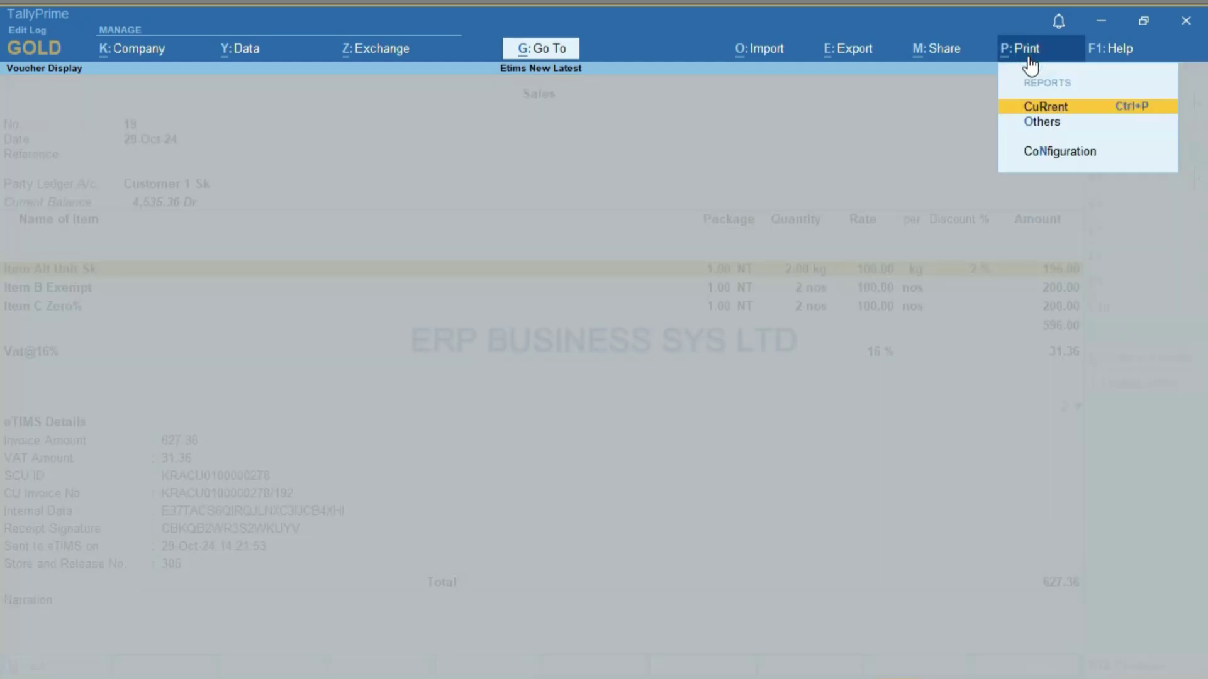
pyautogui.press('Return')
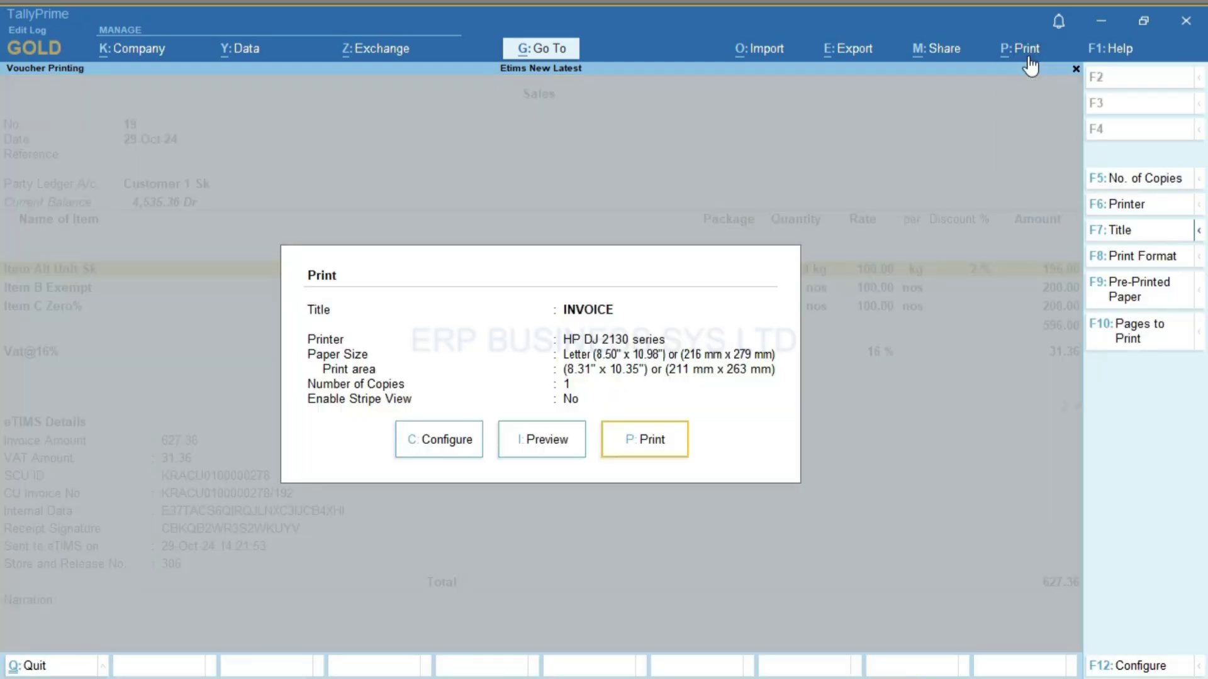
pyautogui.click(550, 442)
pyautogui.press('Return')
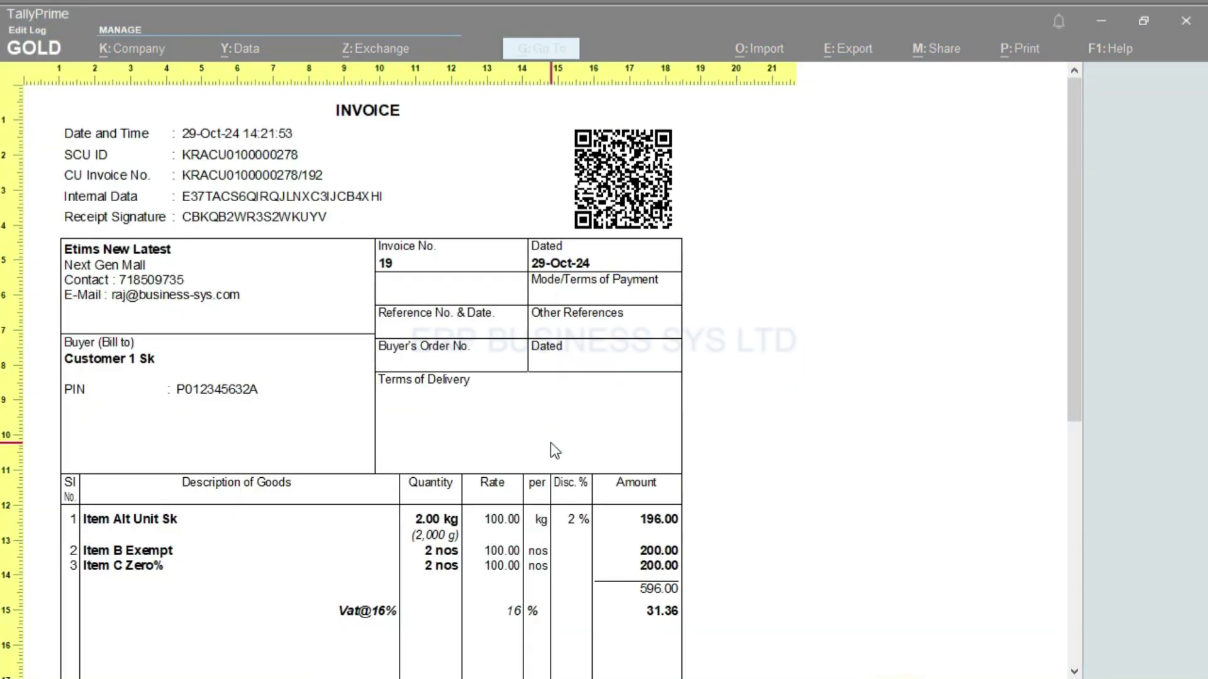
pyautogui.press('Escape')
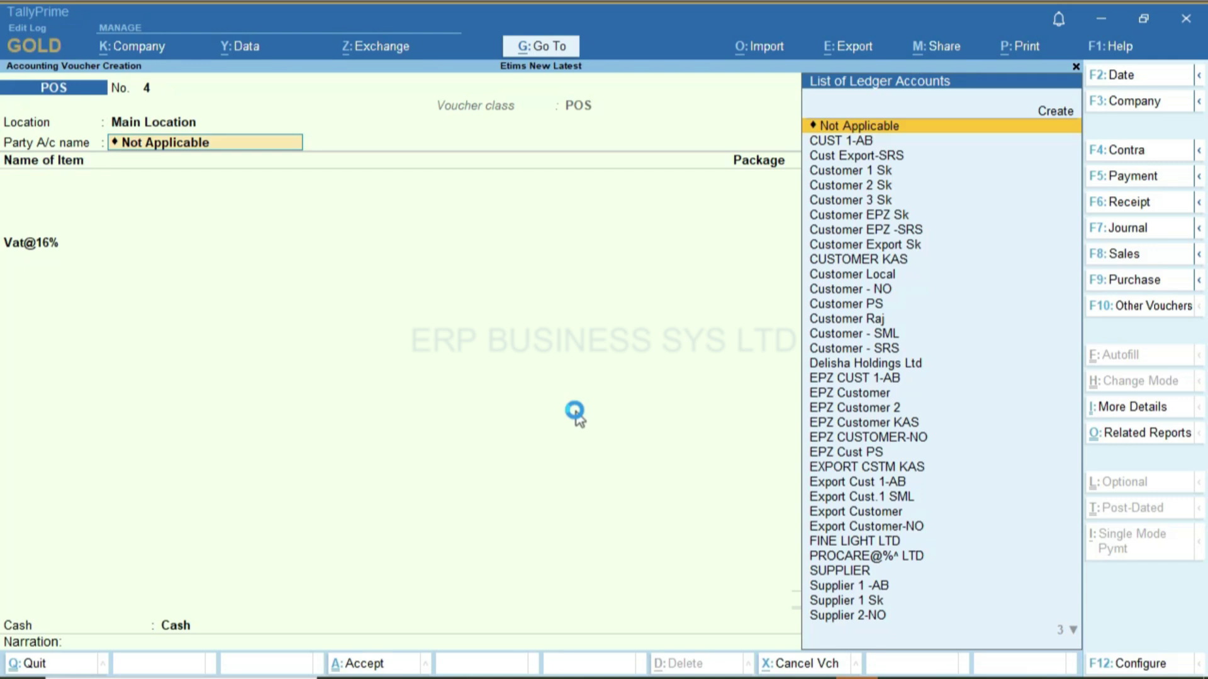
# Keep Not Applicable as party and enter the customer's name in Party Details
pyautogui.press('Return')
pyautogui.press('Return')
pyautogui.write('Raj')
pyautogui.press('Return')
pyautogui.press('Return')
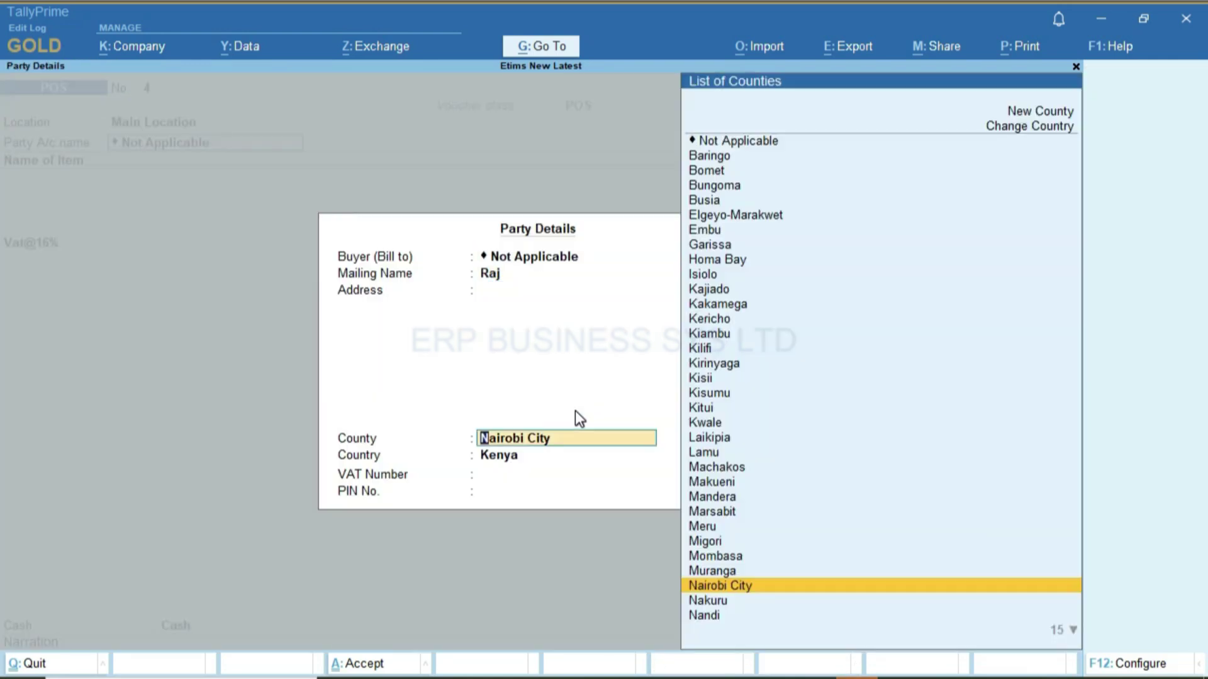
pyautogui.press('Return')
pyautogui.press('Return')
pyautogui.press('Return')
pyautogui.press('Return')
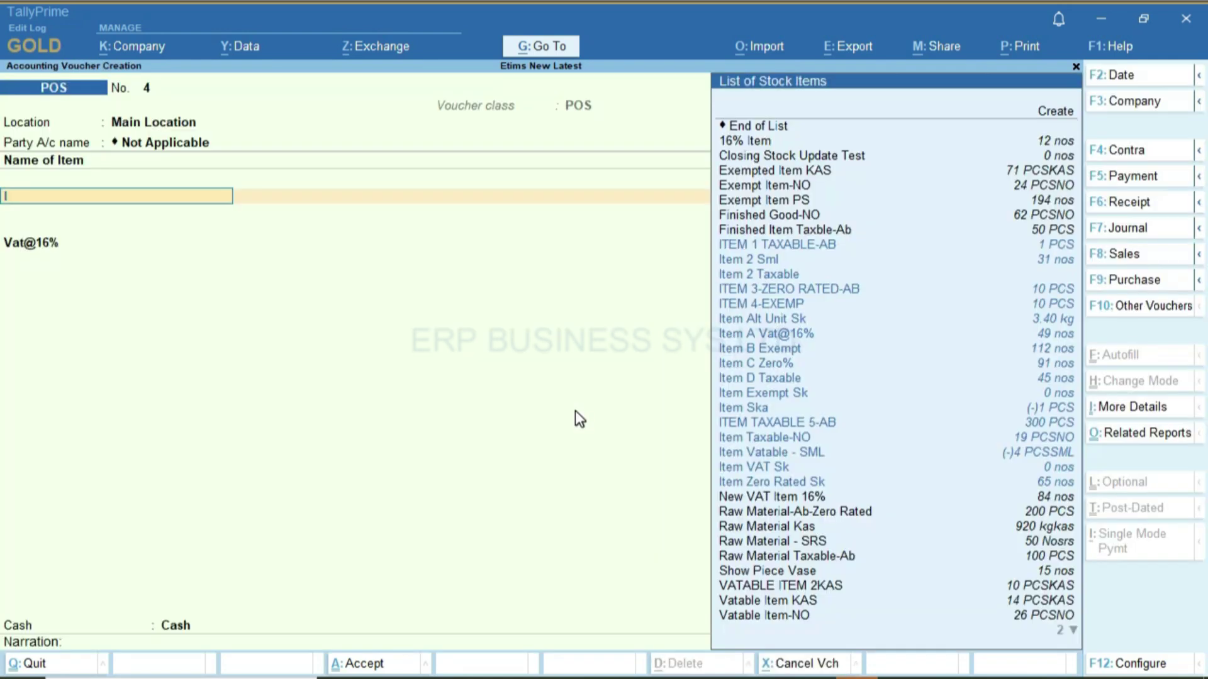
# Add 2 nos of Item A Vat@16% to the POS bill
pyautogui.write('Item a')
pyautogui.press('Down')
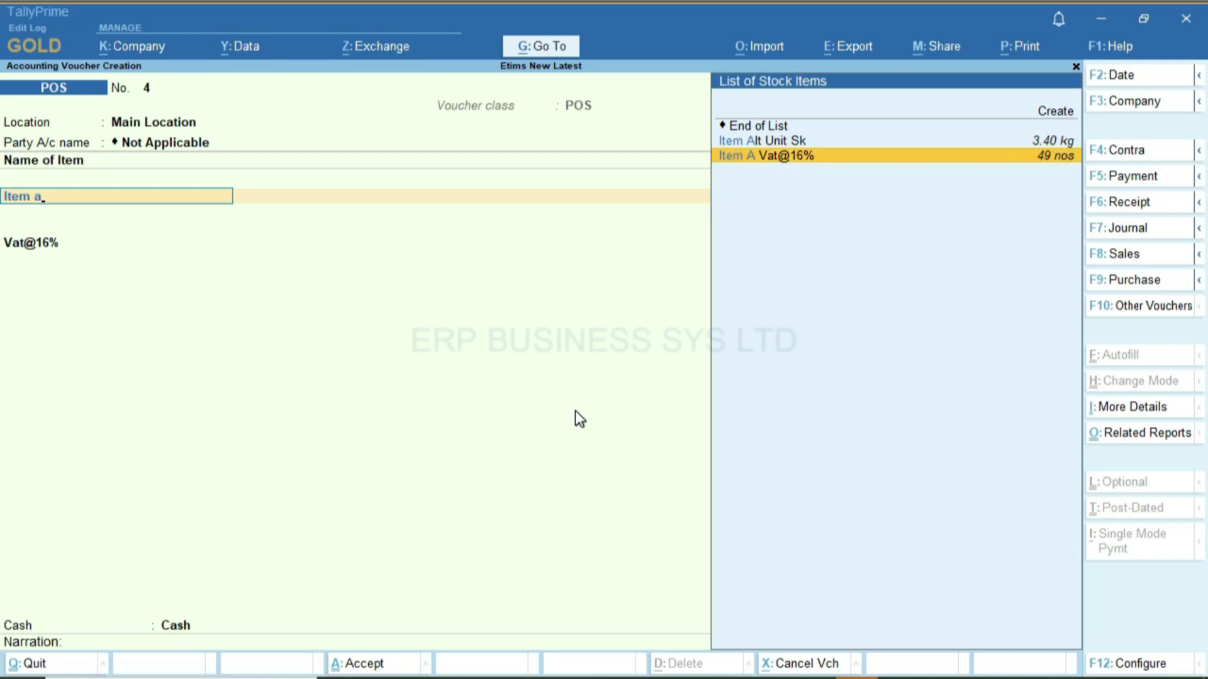
pyautogui.press('Return')
pyautogui.press('Return')
pyautogui.write('2')
pyautogui.press('Return')
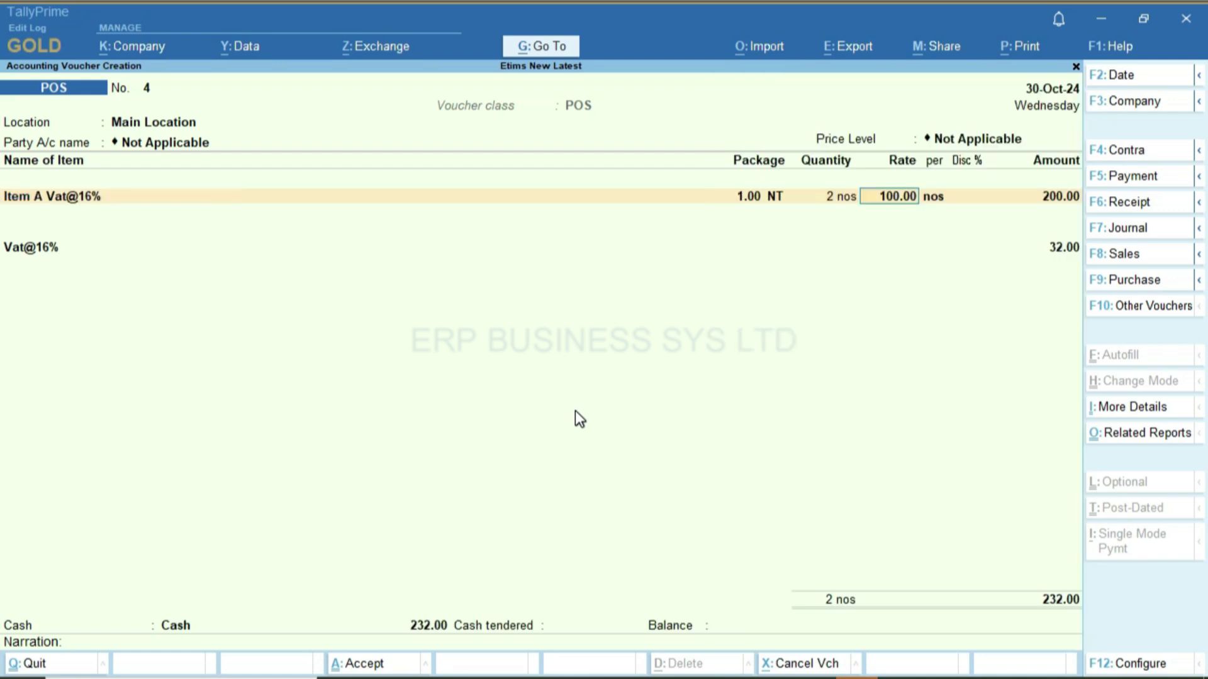
# Tender 300.00 cash, save POS bill 4 to eTIMS, and preview its invoice
pyautogui.press('Return')
pyautogui.press('Return')
pyautogui.press('Return')
pyautogui.write('300')
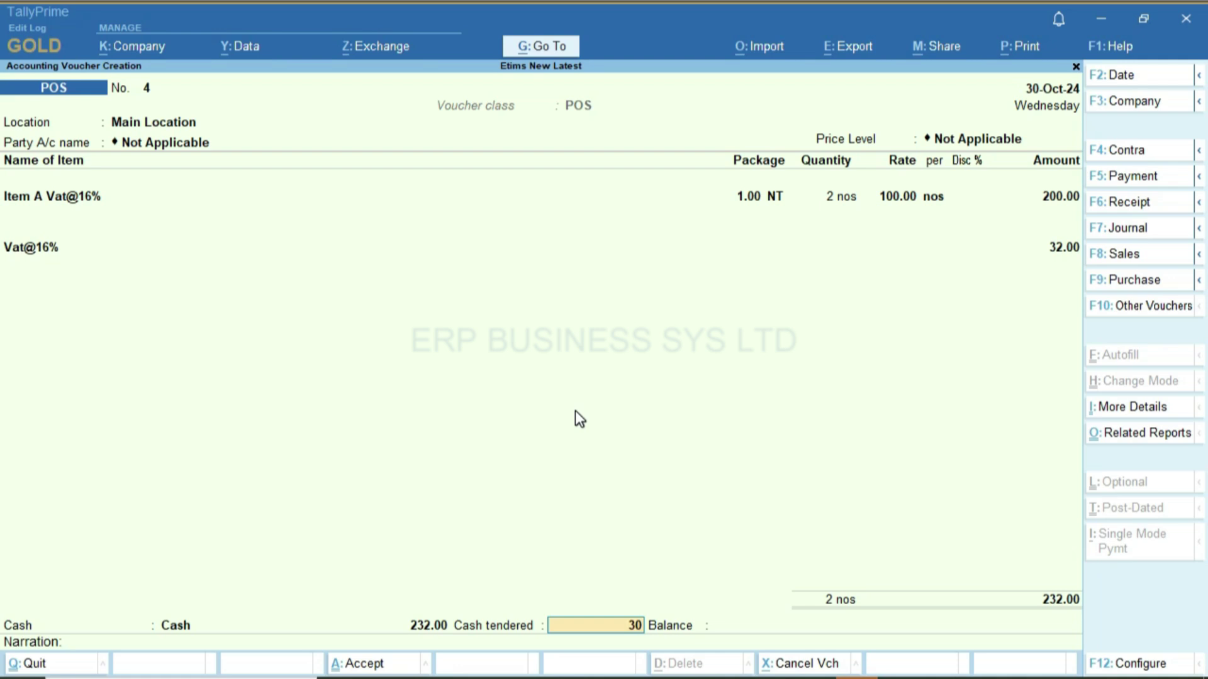
pyautogui.press('Return')
pyautogui.press('Return')
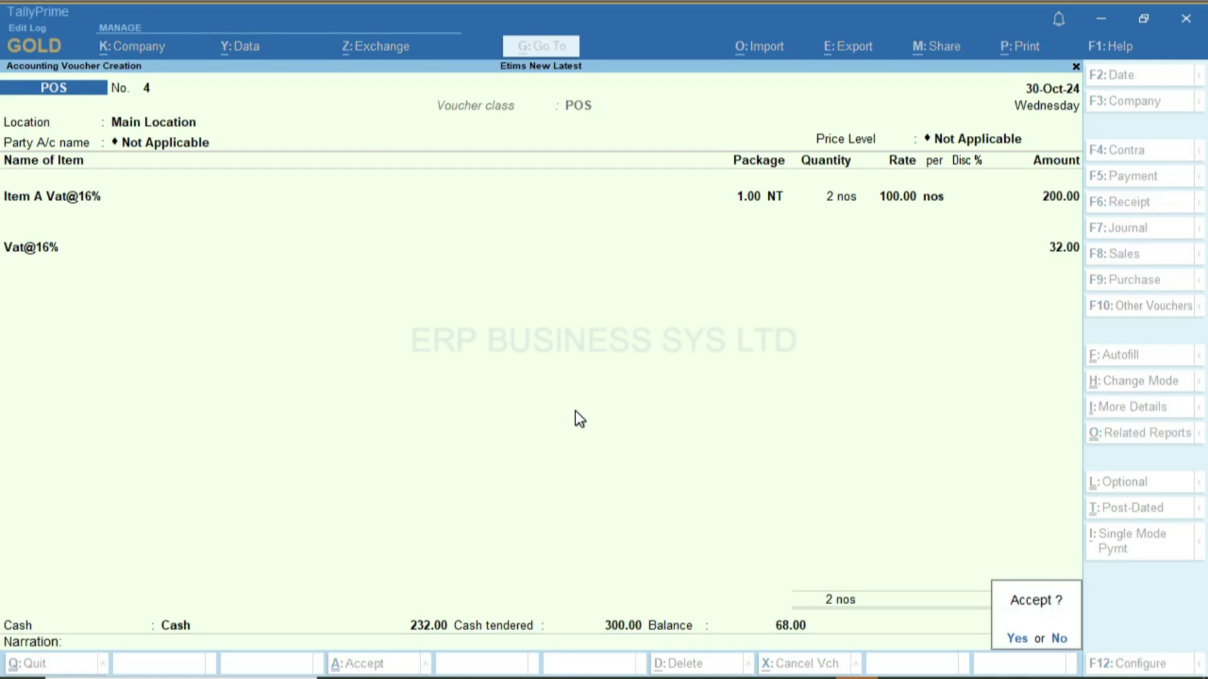
pyautogui.press('Return')
pyautogui.press('Return')
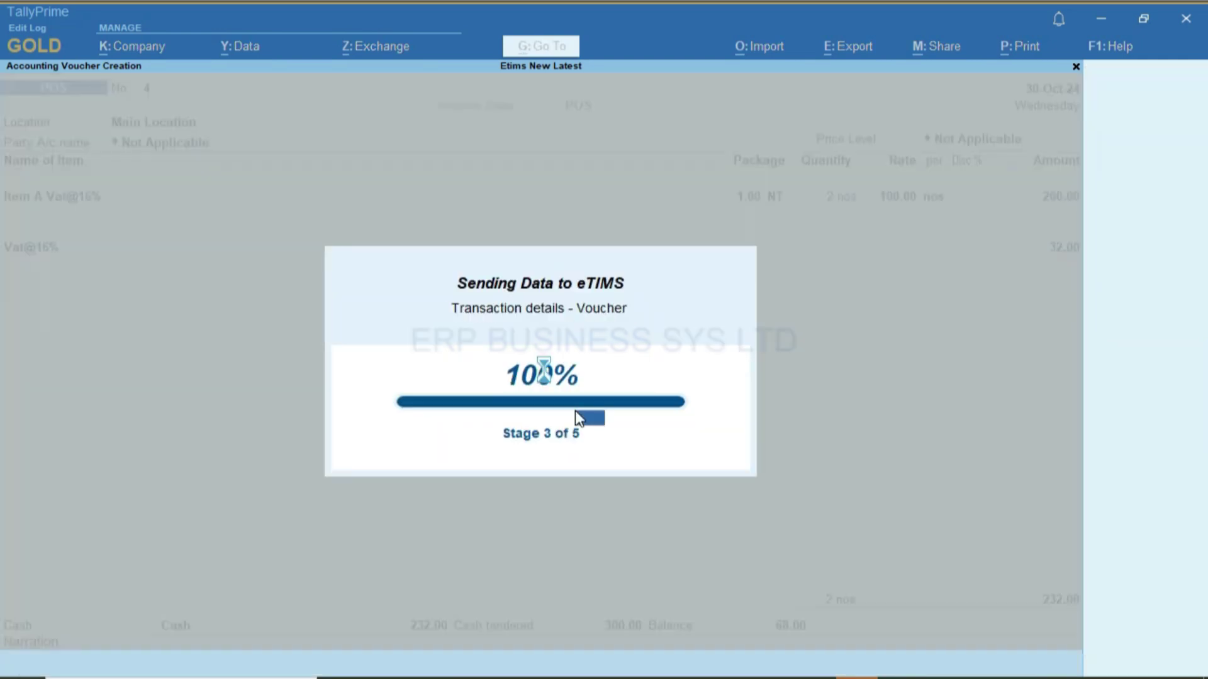
pyautogui.press('Return')
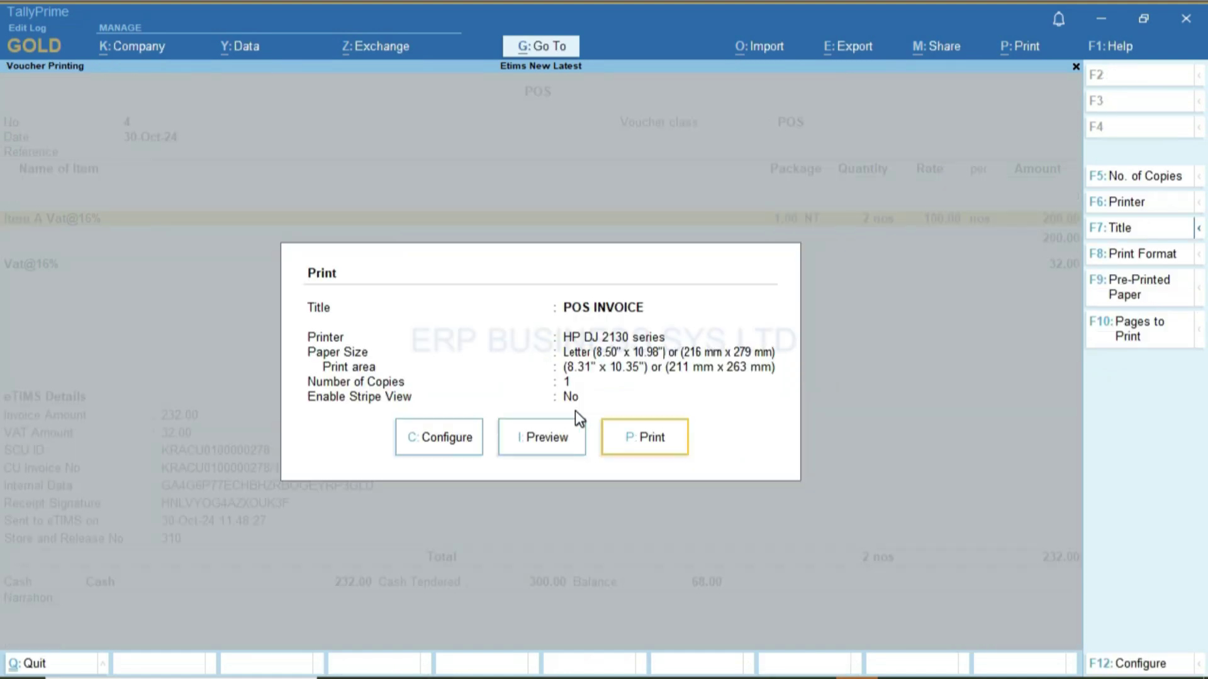
pyautogui.press('i')
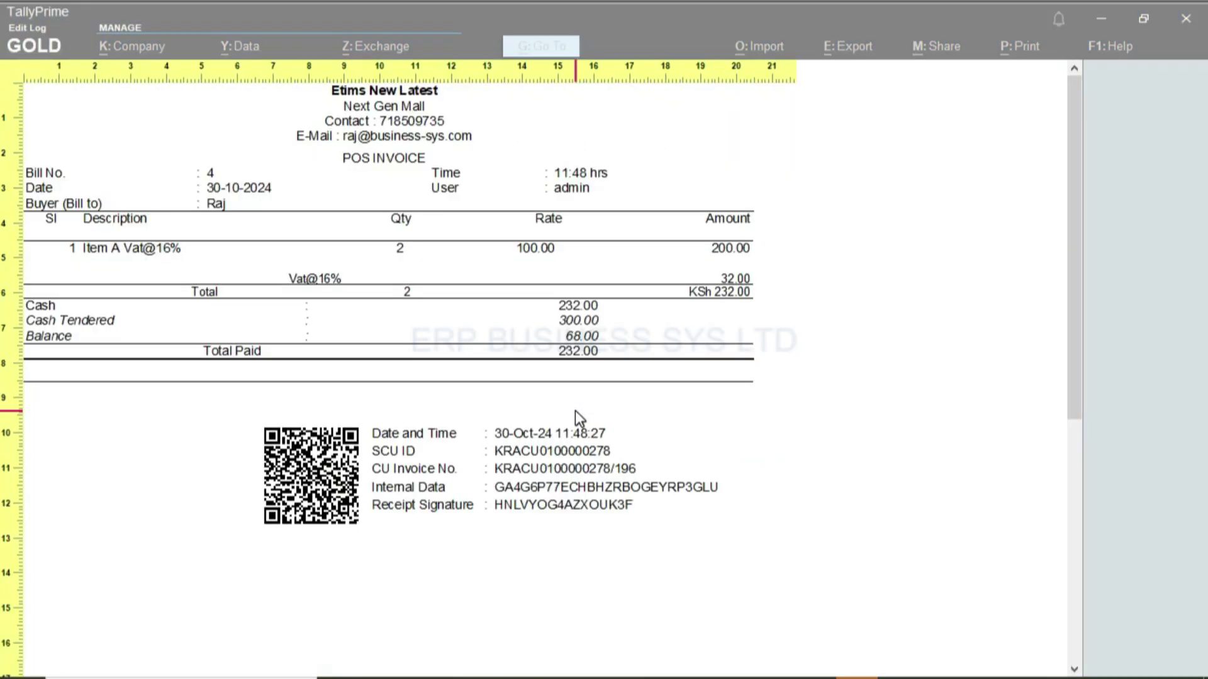
# Start export sale 22 for India Customer with Item A Vat@16% as the item
pyautogui.press('Escape')
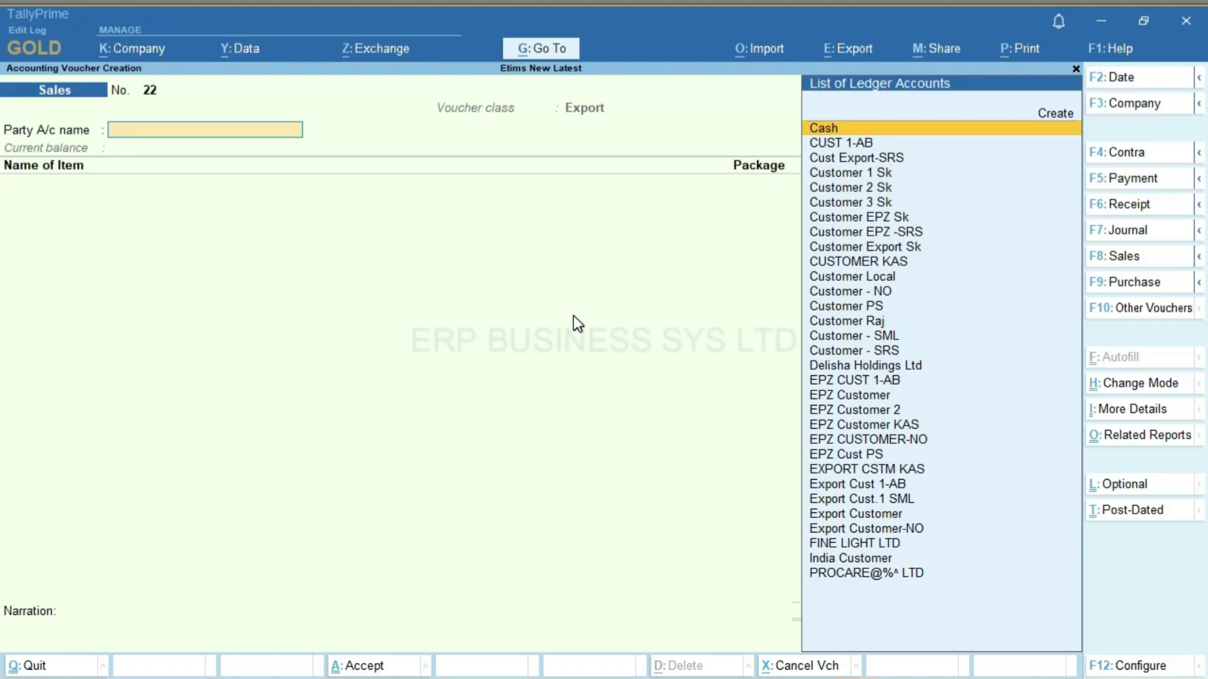
pyautogui.write('Indi')
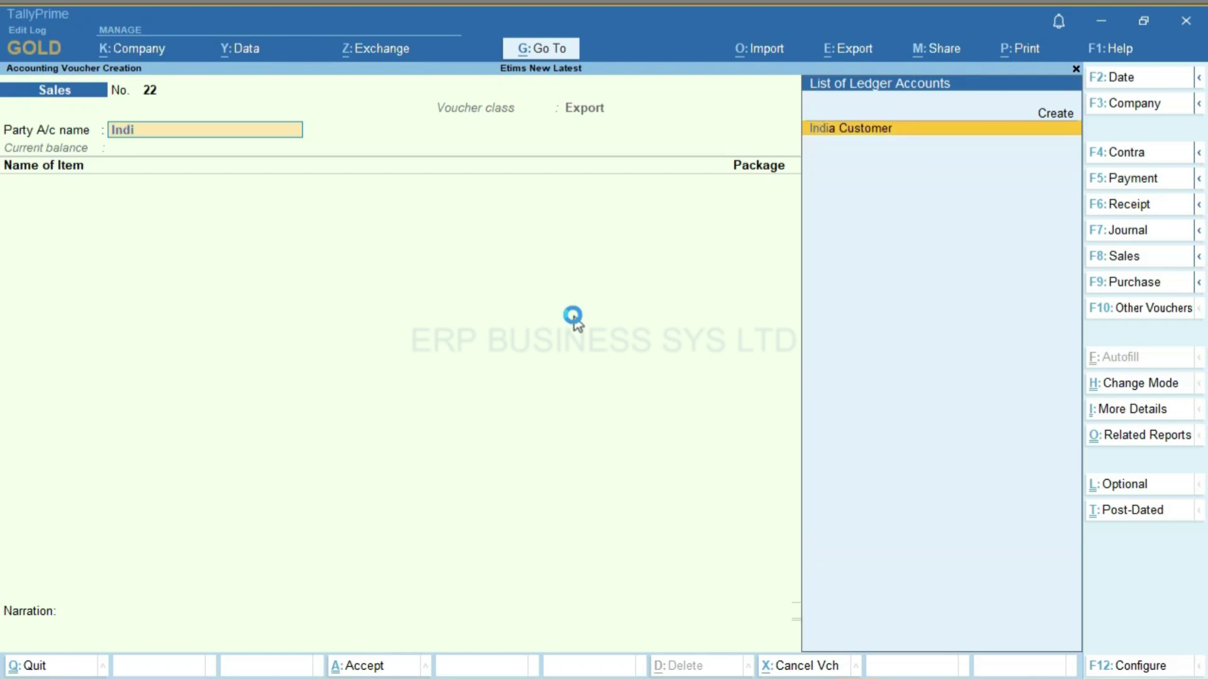
pyautogui.press('Return')
pyautogui.press('Return')
pyautogui.press('Return')
pyautogui.press('Return')
pyautogui.press('Return')
pyautogui.press('Return')
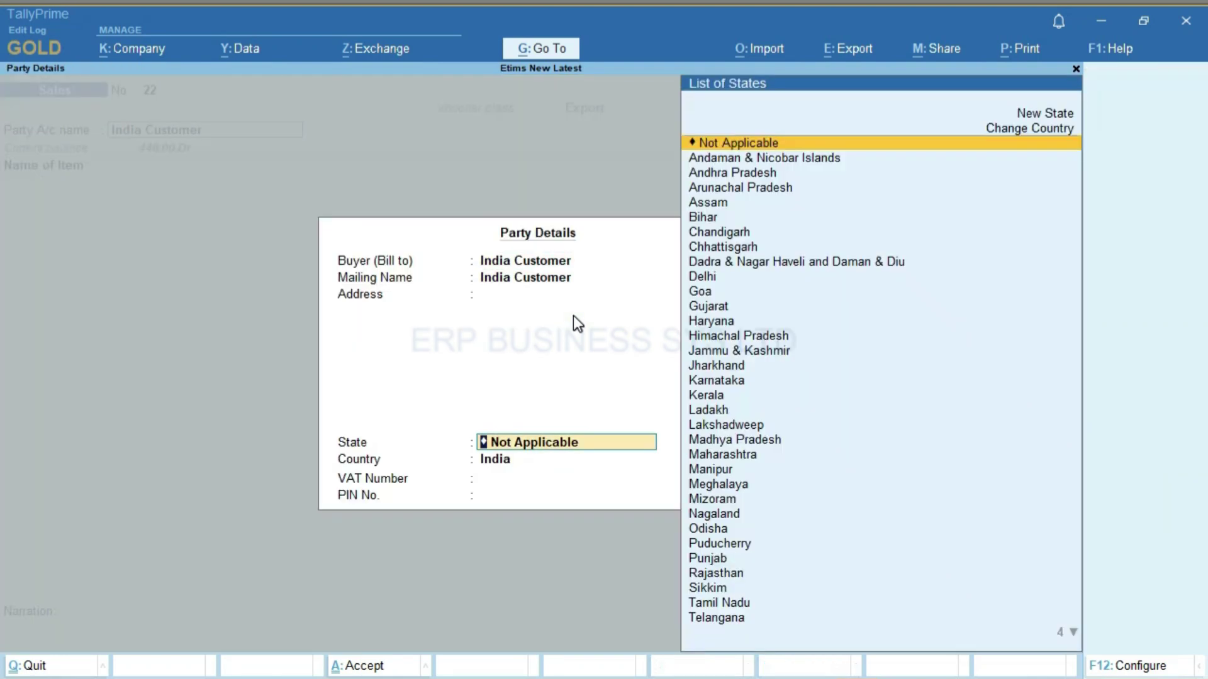
pyautogui.press('Return')
pyautogui.press('Return')
pyautogui.press('Return')
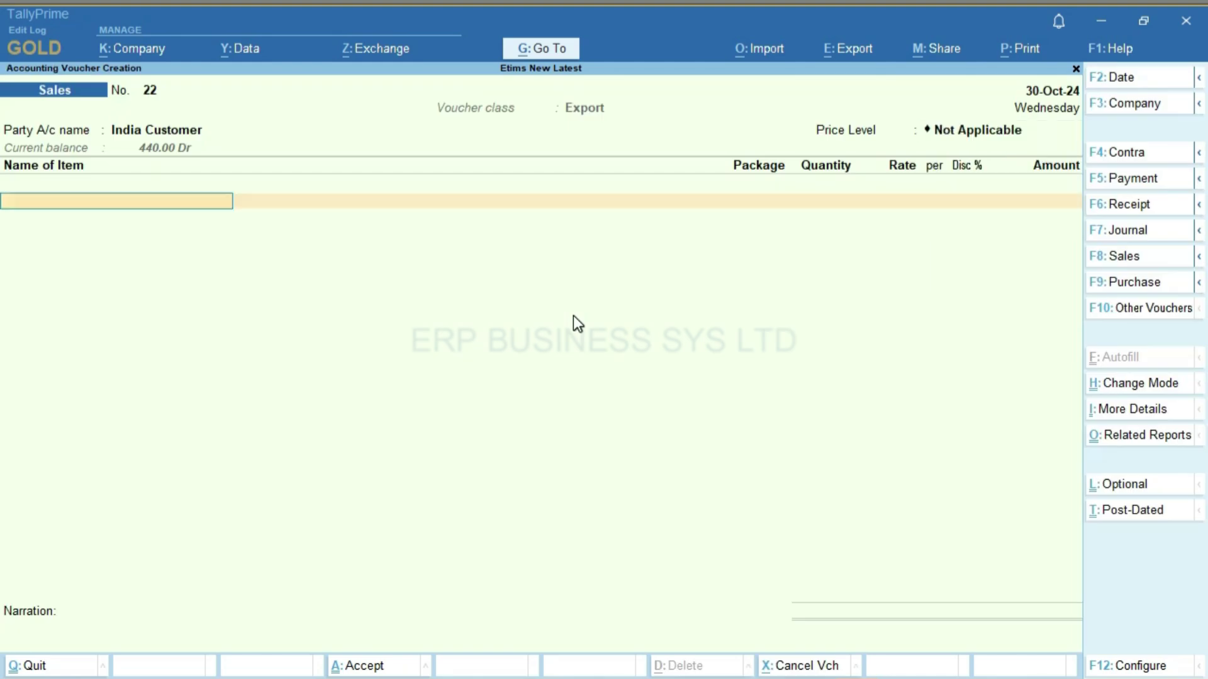
pyautogui.write('Item a')
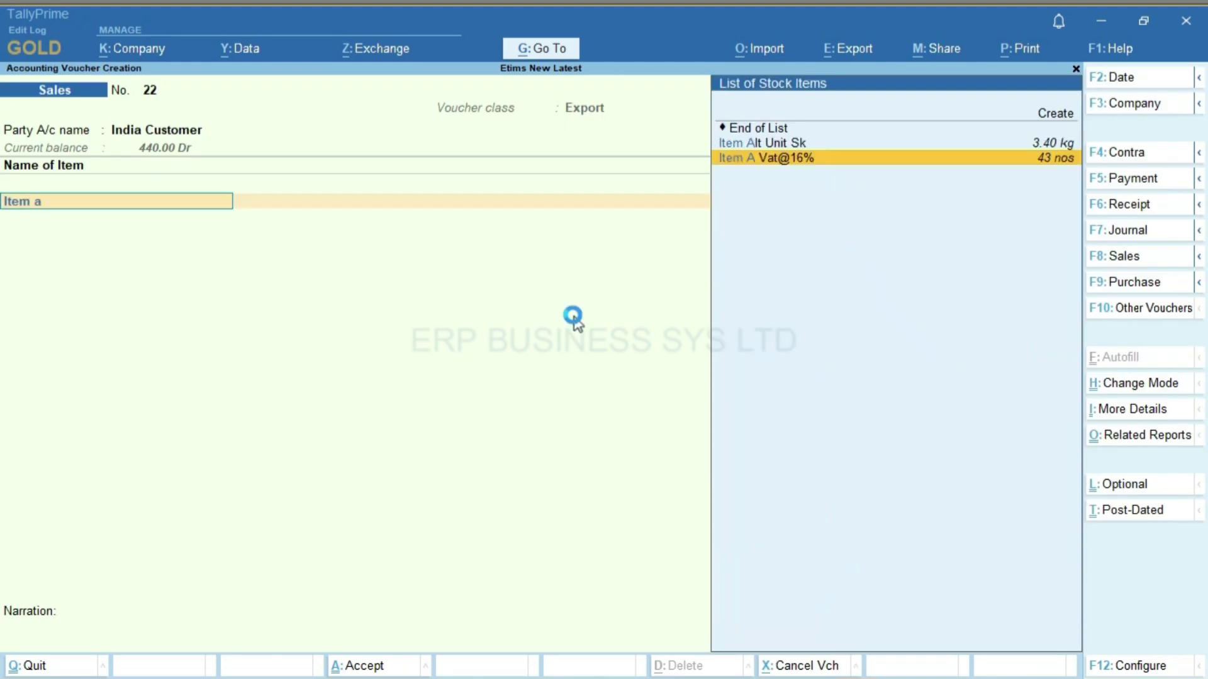
pyautogui.press('Return')
# Enter 2 nos at $10 from Main Location at the KSh 120/$ exchange rate
pyautogui.press('Return')
pyautogui.write('1')
pyautogui.press('Return')
pyautogui.write('2')
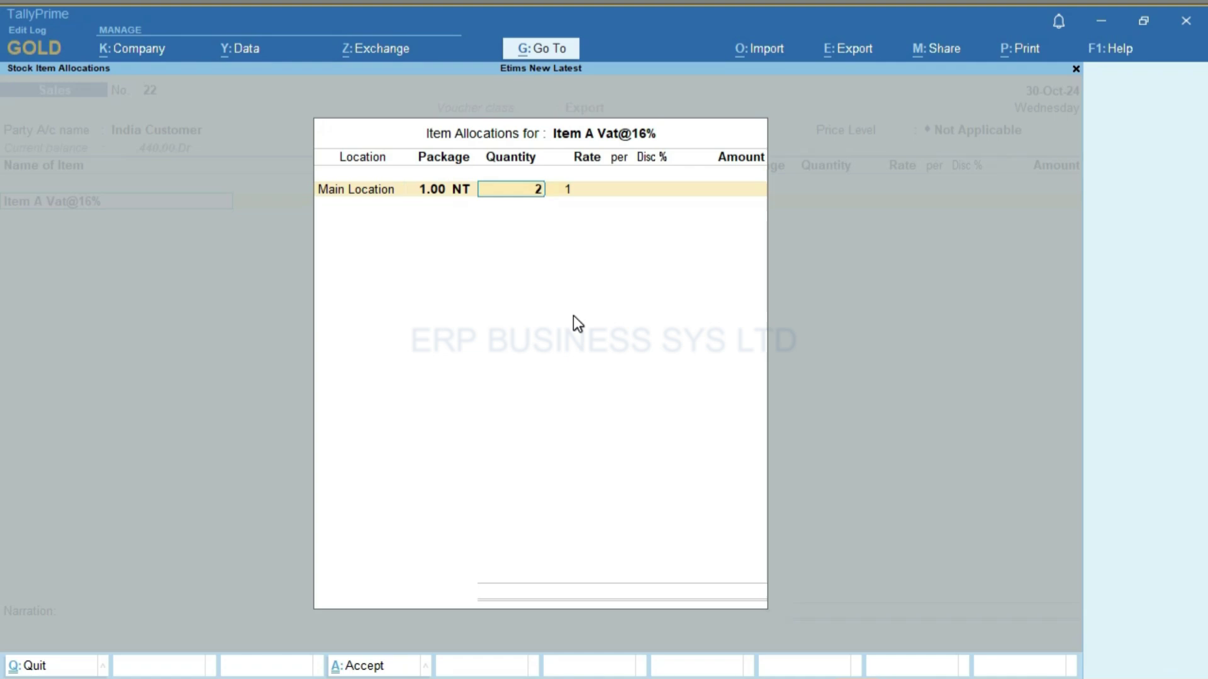
pyautogui.press('Return')
pyautogui.write('$10.00')
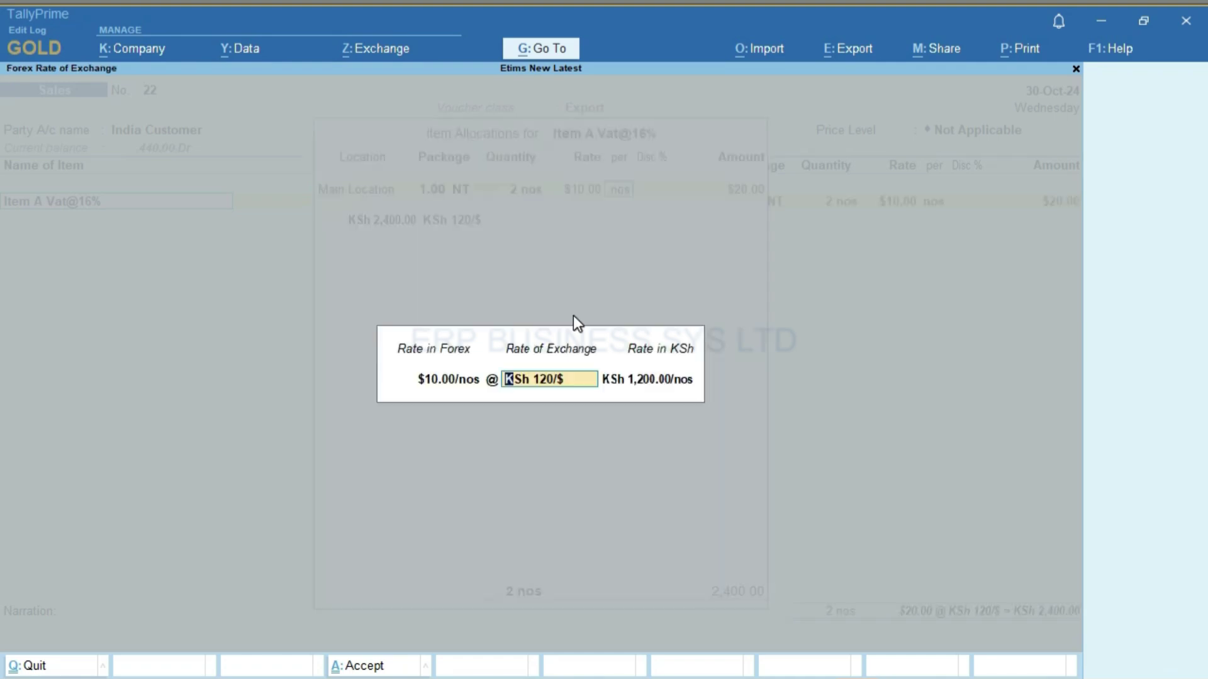
pyautogui.press('Return')
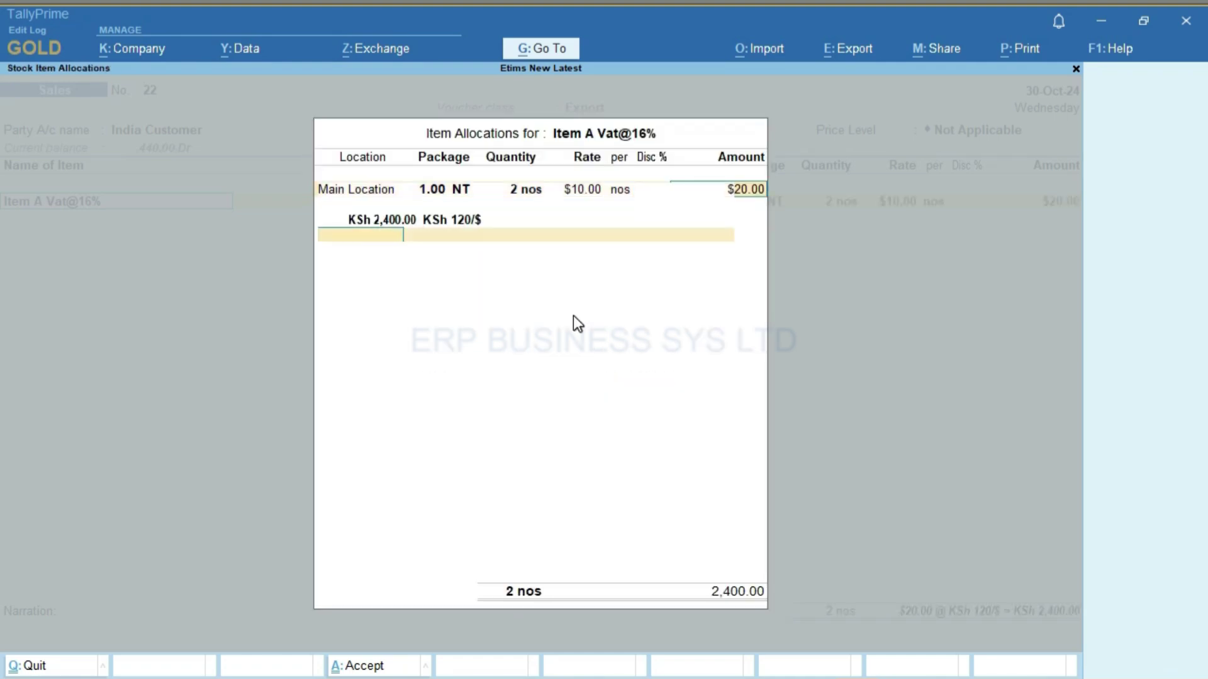
# Accept the New Ref bill and send the KSh 2,400 voucher to eTIMS
pyautogui.press('Return')
pyautogui.press('Return')
pyautogui.press('Return')
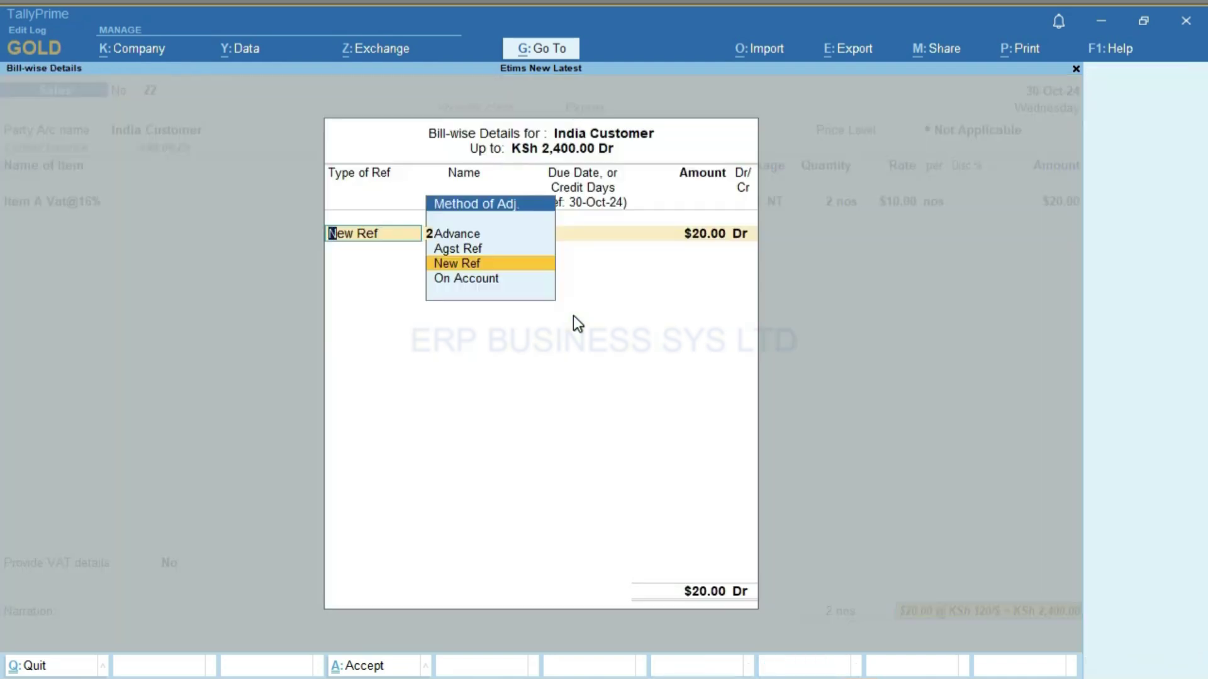
pyautogui.press('Return')
pyautogui.press('Return')
pyautogui.press('Return')
pyautogui.press('Return')
pyautogui.press('Return')
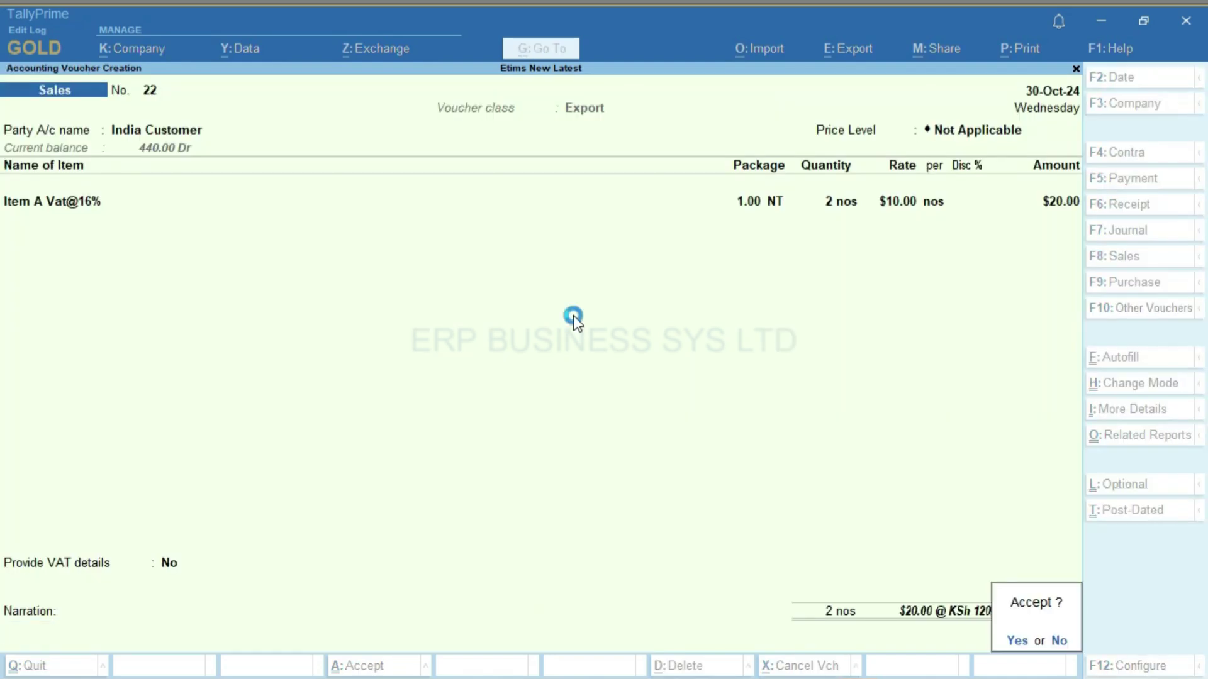
pyautogui.press('Return')
pyautogui.press('Return')
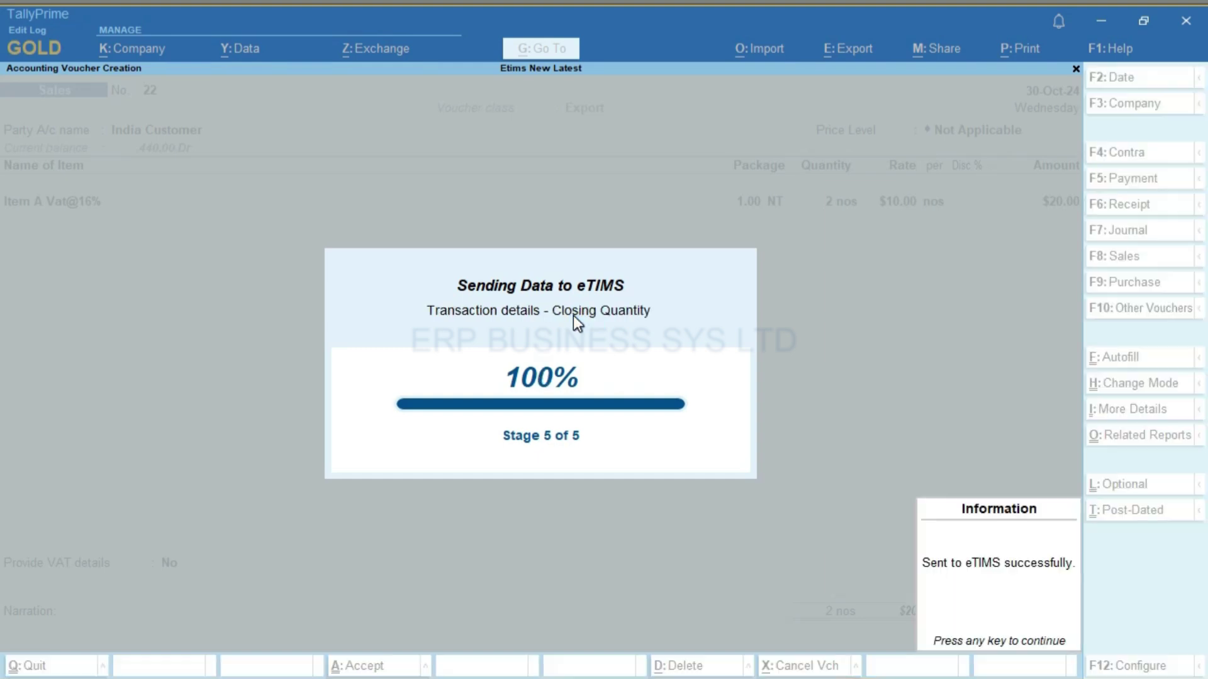
pyautogui.press('Return')
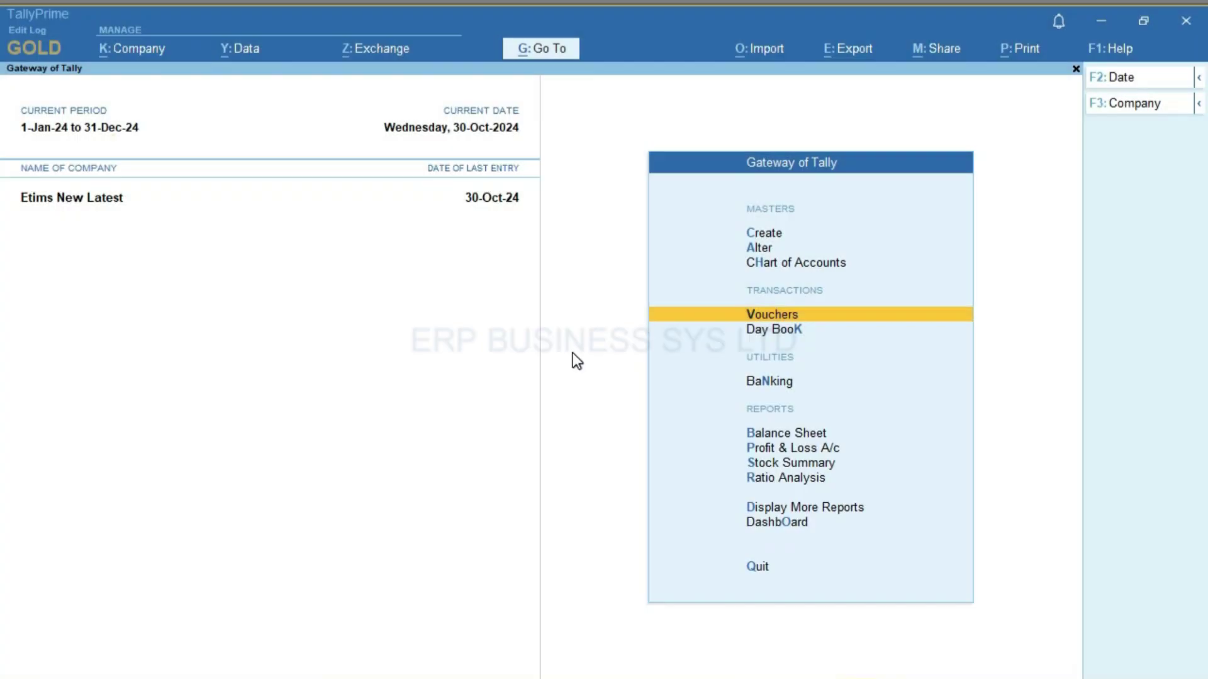
# Start sales voucher 23 for Customer EPZ Sk with no price level
pyautogui.press('Return')
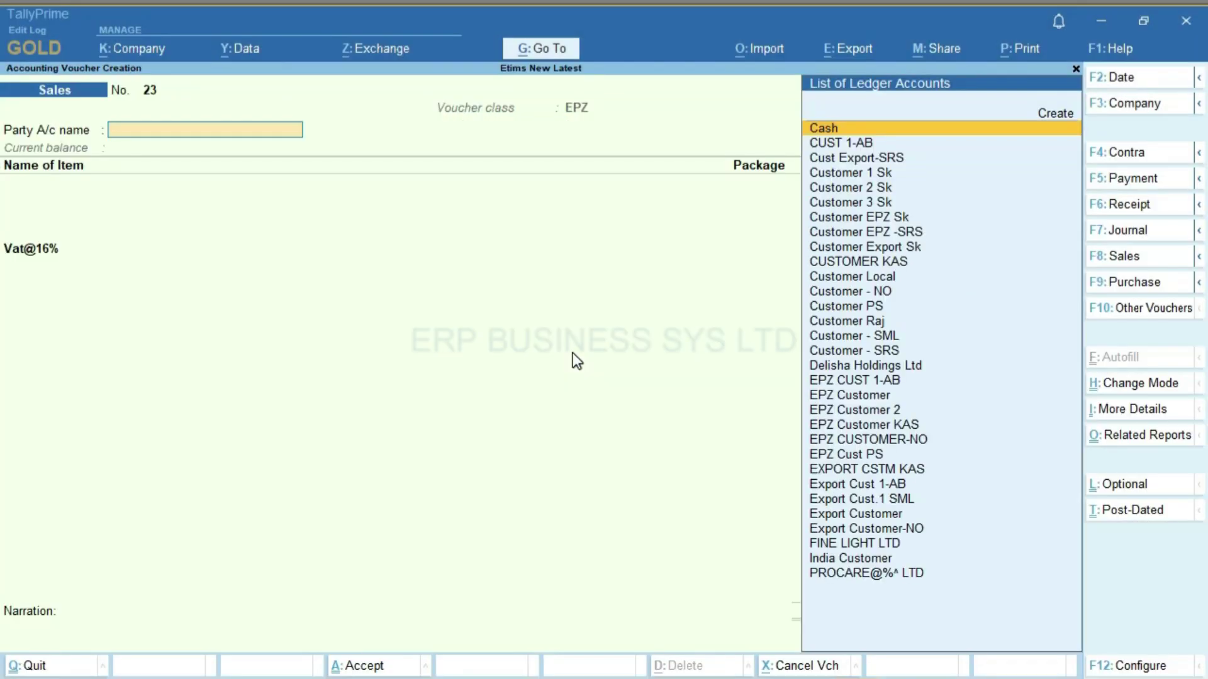
pyautogui.write('EPZ')
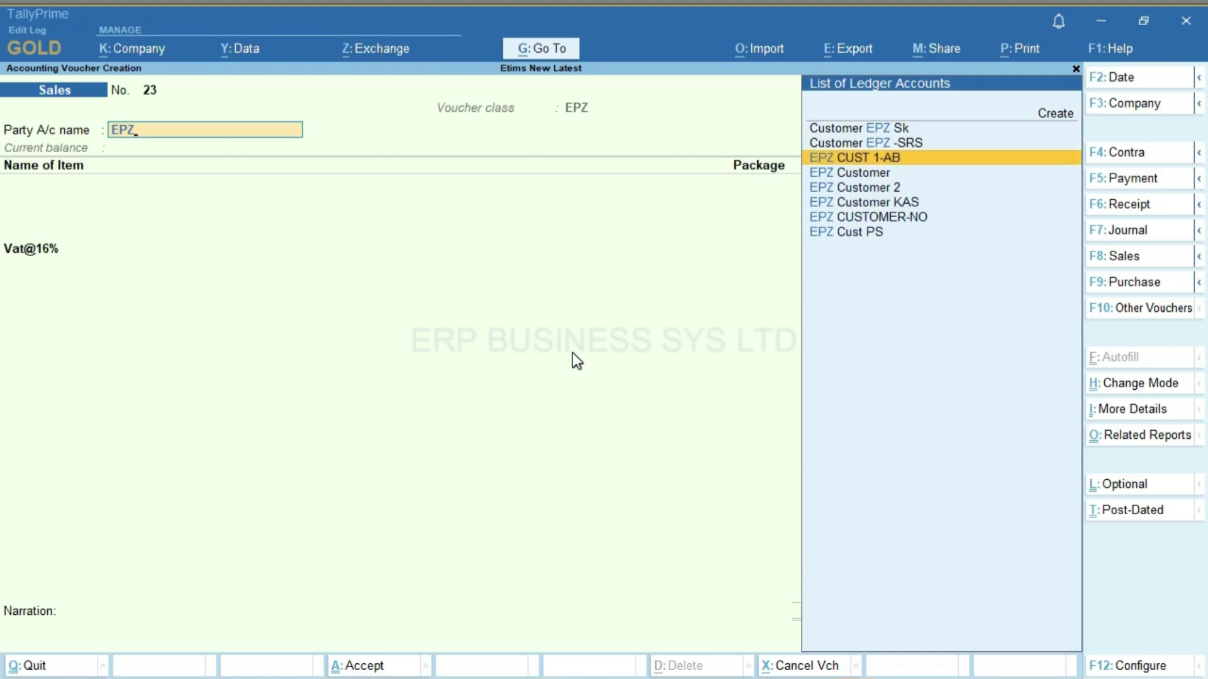
pyautogui.press('Up')
pyautogui.press('Up')
pyautogui.press('Return')
pyautogui.press('Return')
pyautogui.press('Return')
pyautogui.press('Return')
pyautogui.press('Return')
pyautogui.press('Return')
pyautogui.press('Return')
pyautogui.press('Return')
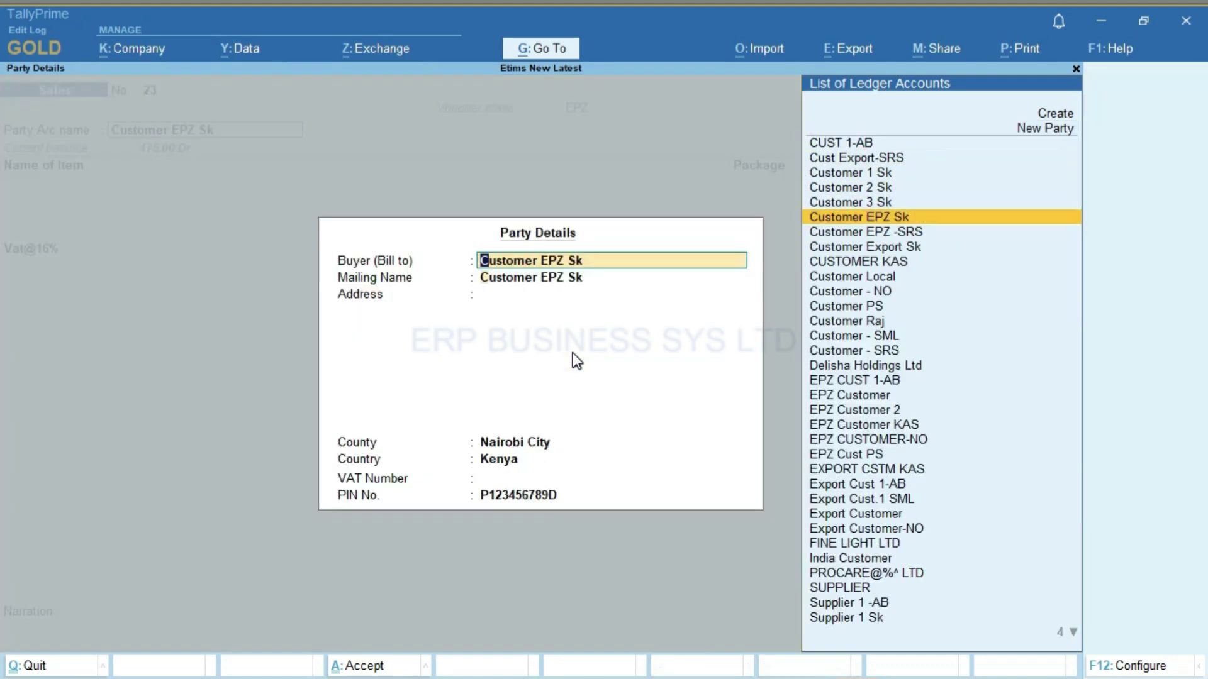
pyautogui.press('Return')
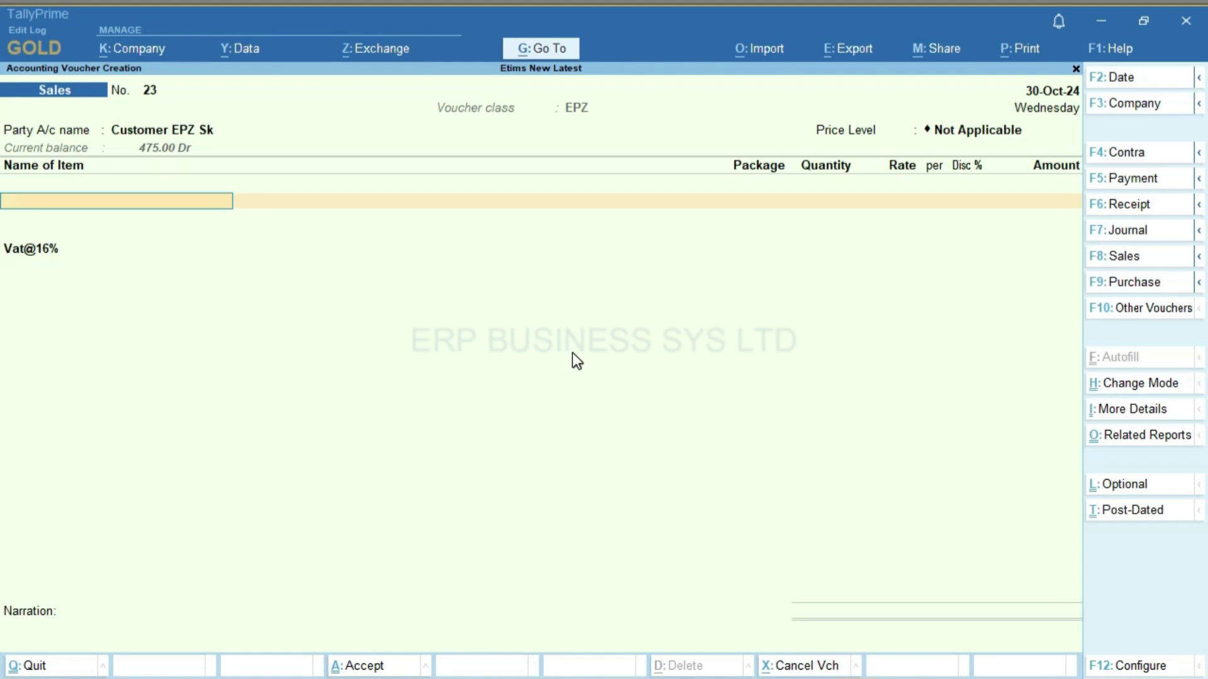
# Add 10 nos of Item A Vat@16% at 100.00 from Main Location, totalling 1,000.00
pyautogui.write('ITEM A')
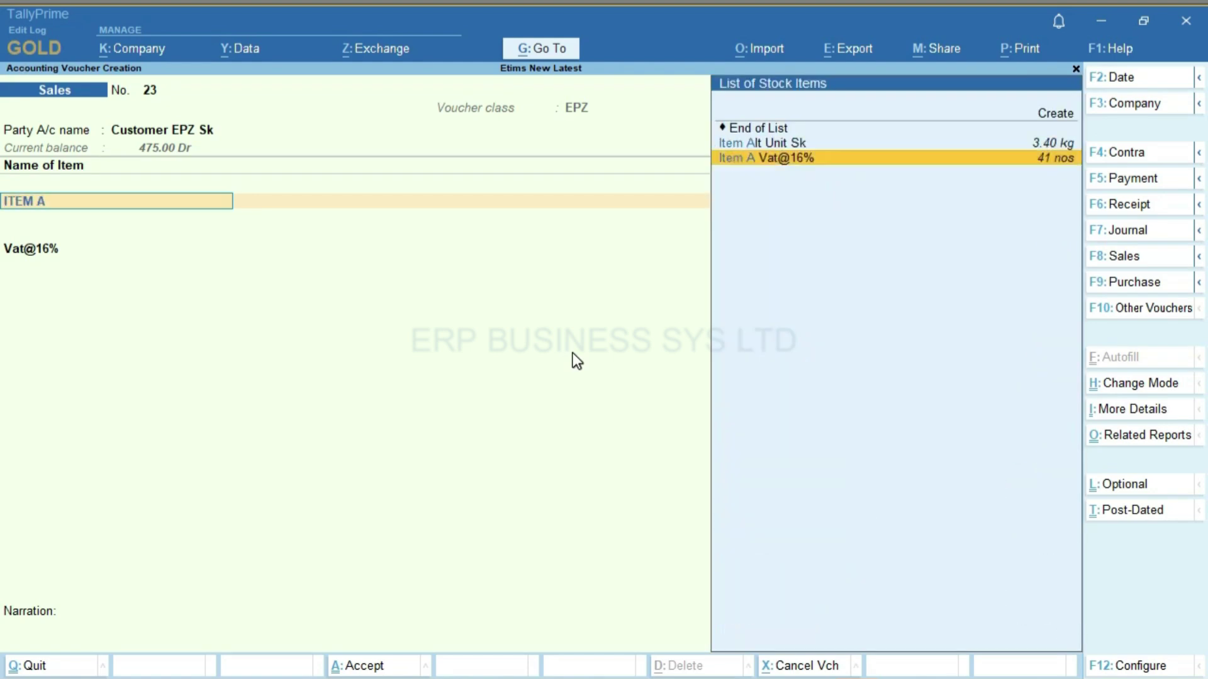
pyautogui.press('Return')
pyautogui.press('Return')
pyautogui.write('1')
pyautogui.press('Return')
pyautogui.write('1')
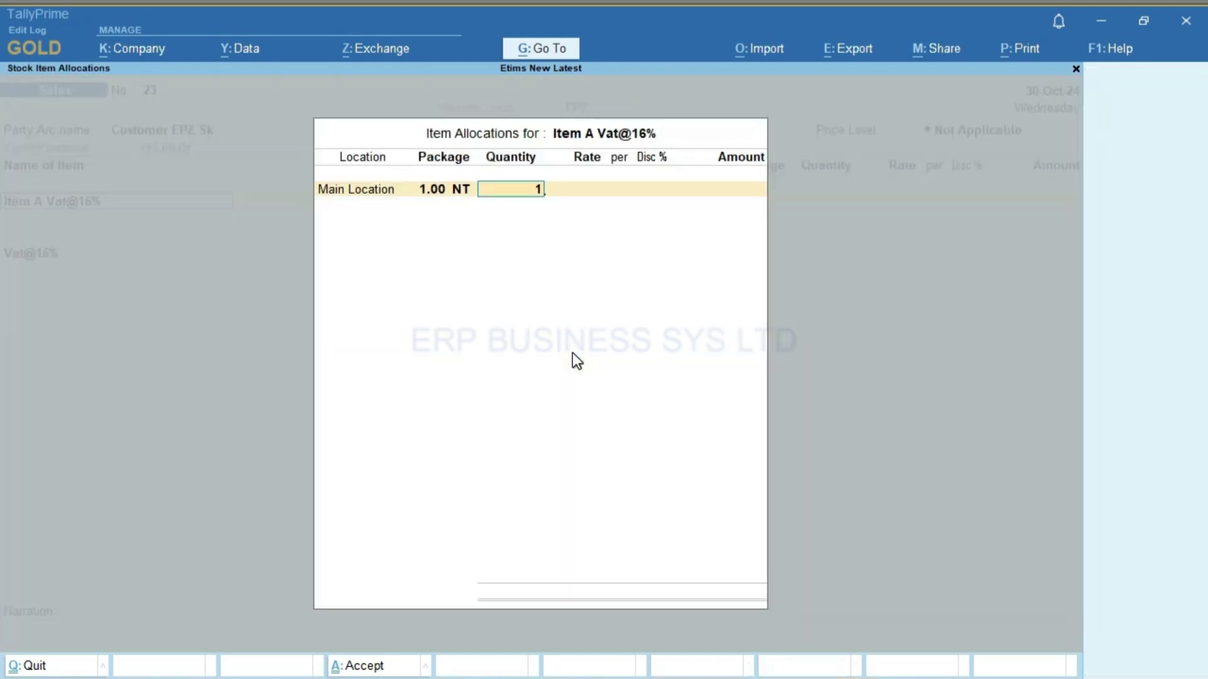
pyautogui.write('0')
pyautogui.press('Return')
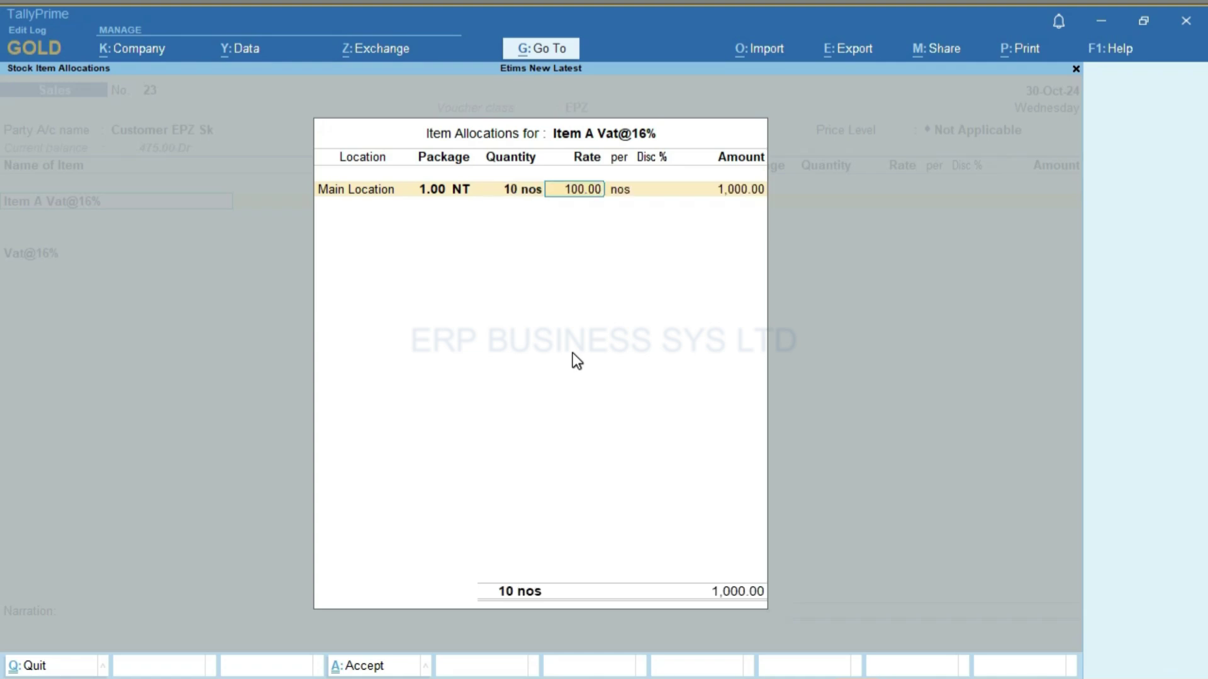
pyautogui.press('Return')
pyautogui.press('Return')
pyautogui.press('Return')
pyautogui.press('Return')
pyautogui.press('Return')
pyautogui.press('Return')
pyautogui.press('Return')
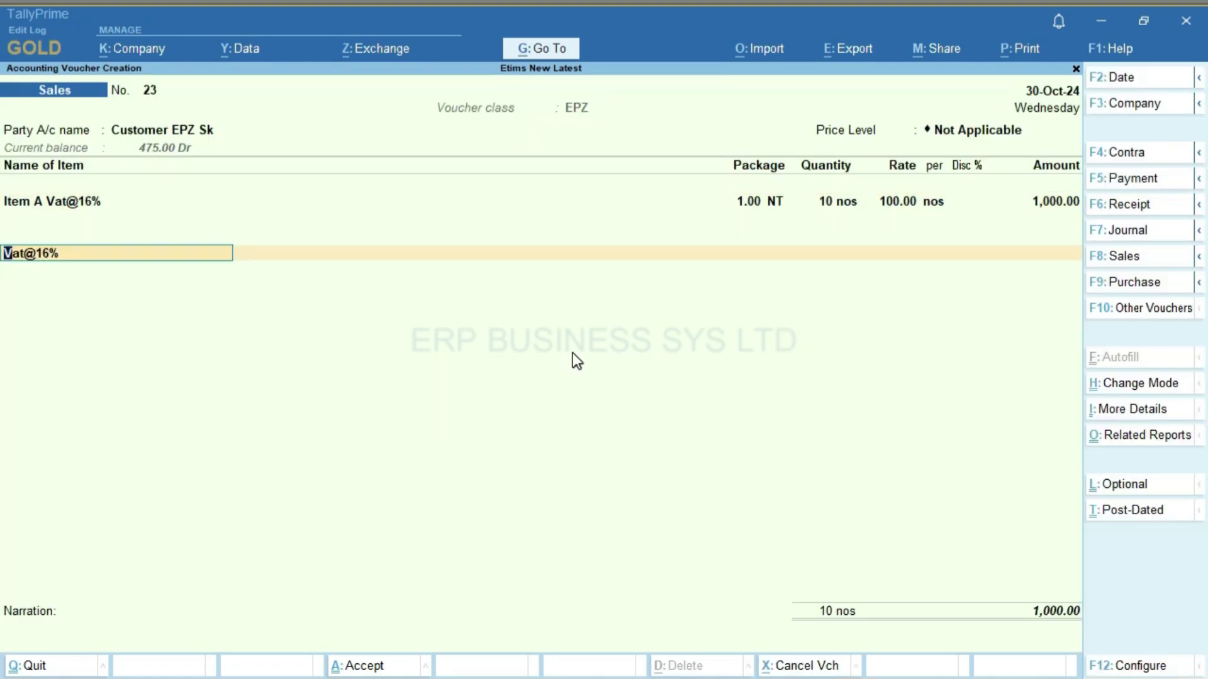
# Save the voucher, send it to eTIMS and preview the invoice
pyautogui.press('Return')
pyautogui.press('Return')
pyautogui.press('Return')
pyautogui.press('Return')
pyautogui.press('Return')
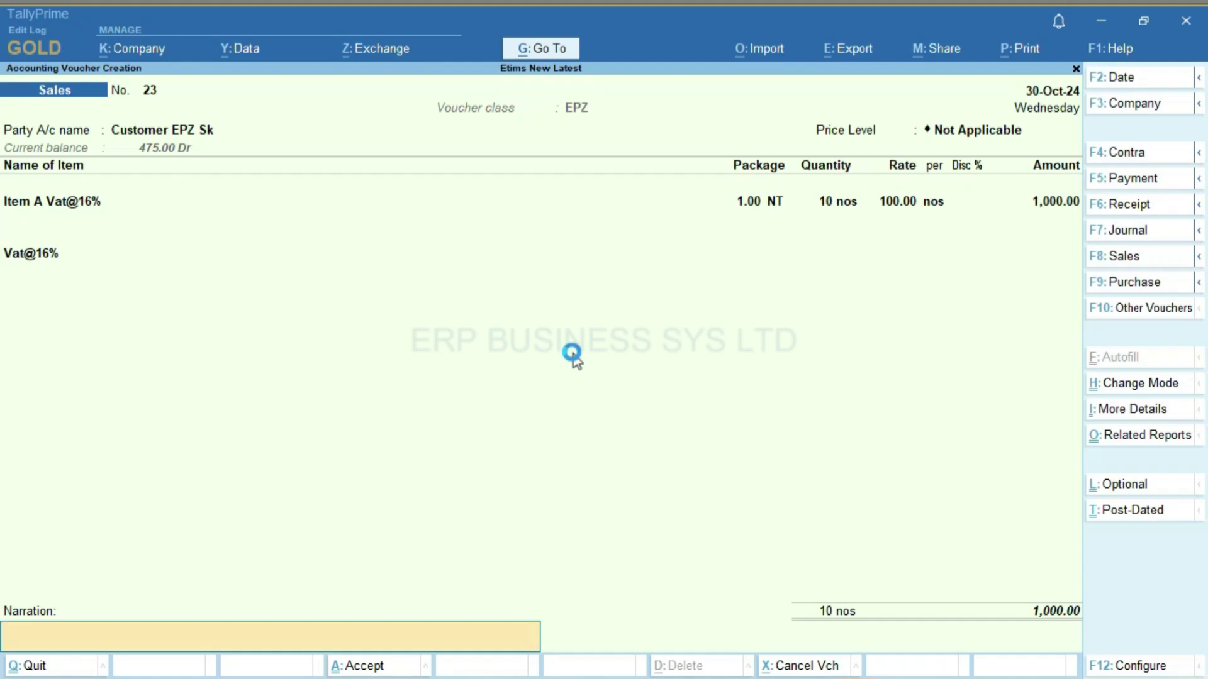
pyautogui.press('Return')
pyautogui.press('Return')
pyautogui.press('Return')
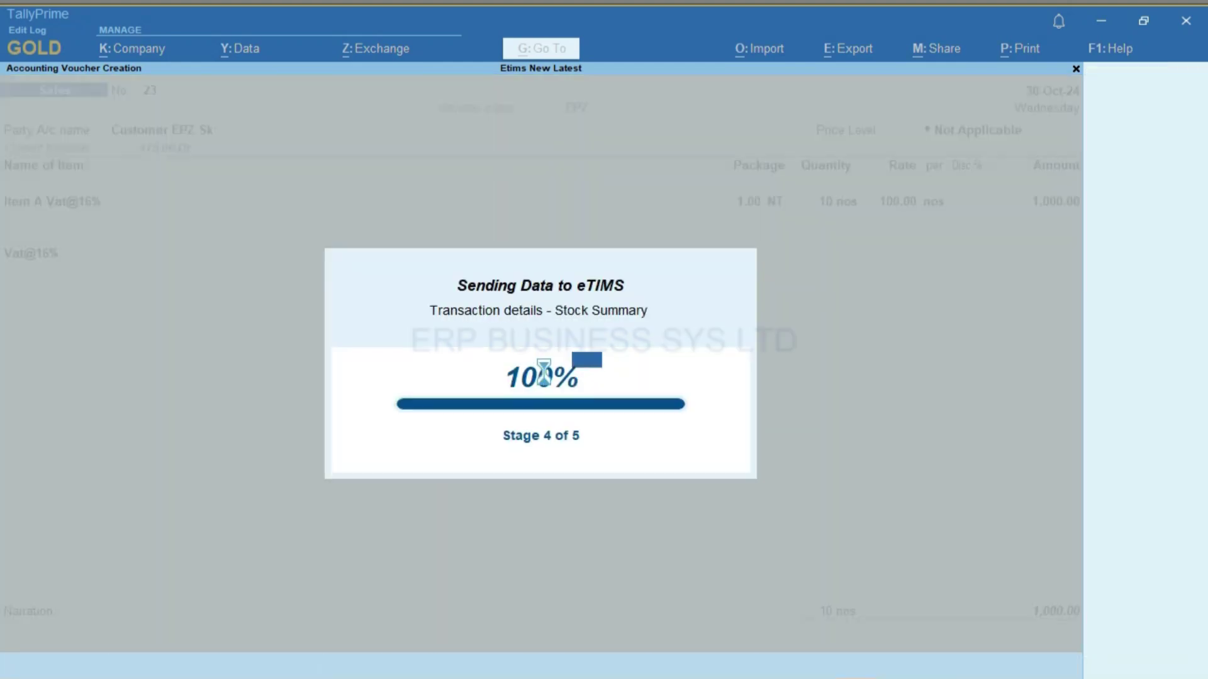
pyautogui.press('Return')
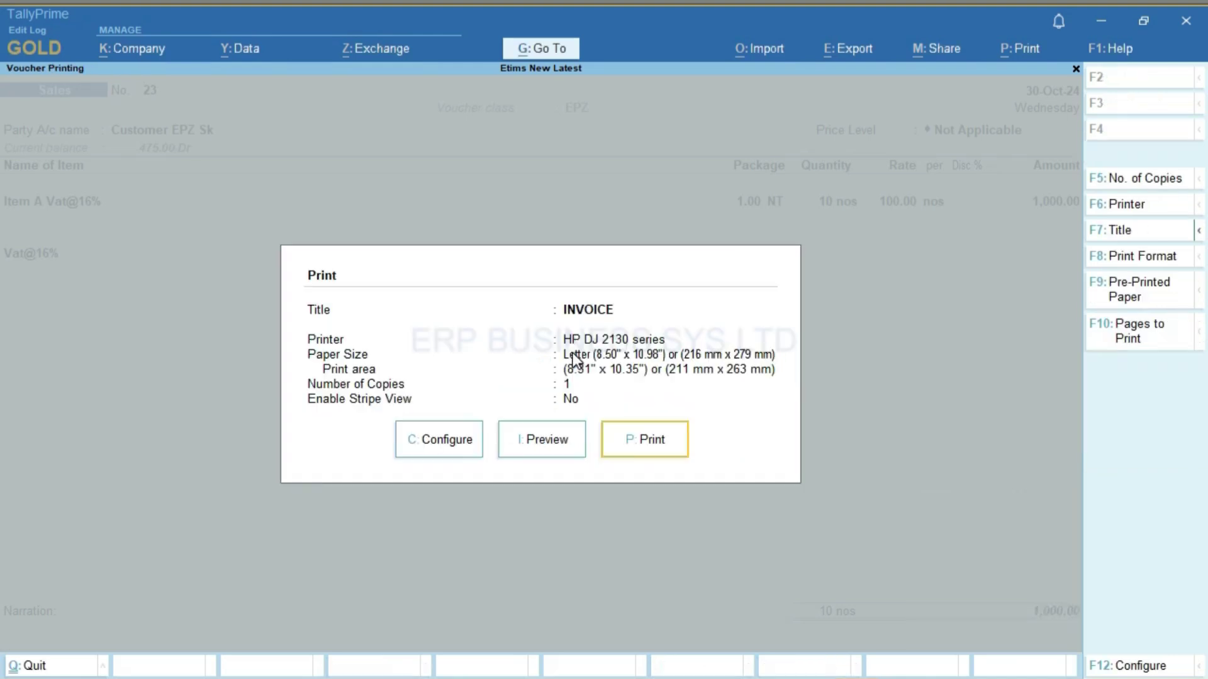
pyautogui.press('Left')
pyautogui.press('Return')
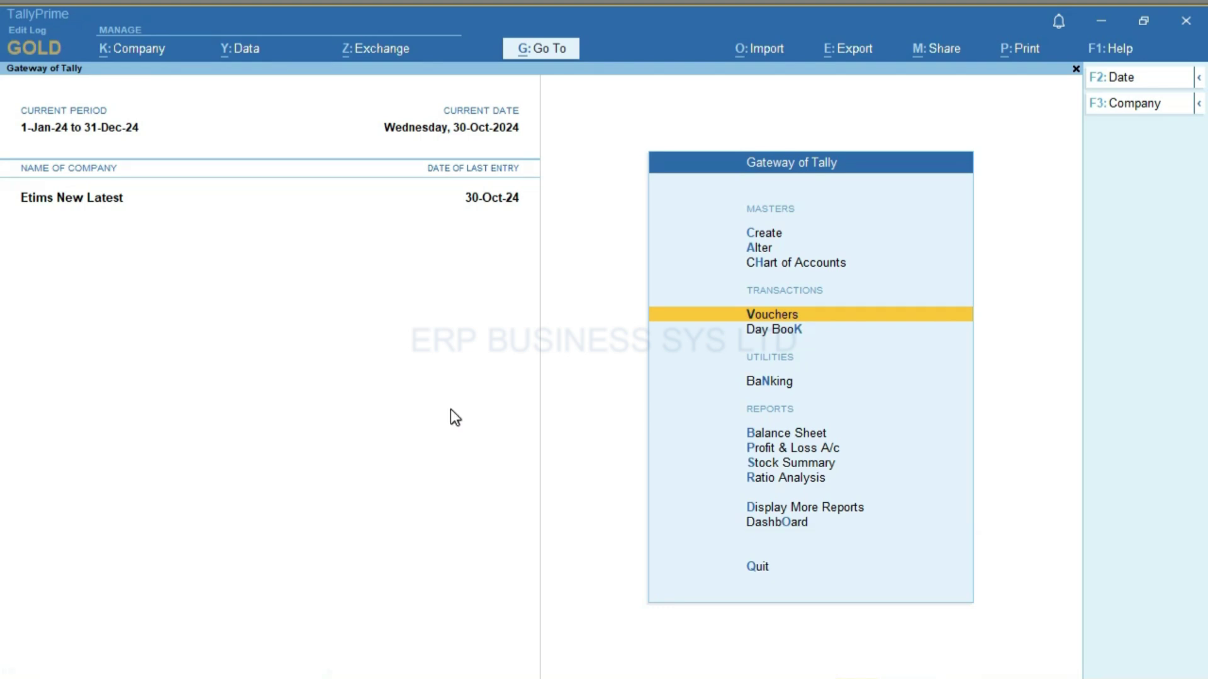
# Start credit note 2 for Customer 1 Sk against original invoice 13
pyautogui.press('Return')
pyautogui.press('Down')
pyautogui.press('Down')
pyautogui.press('Down')
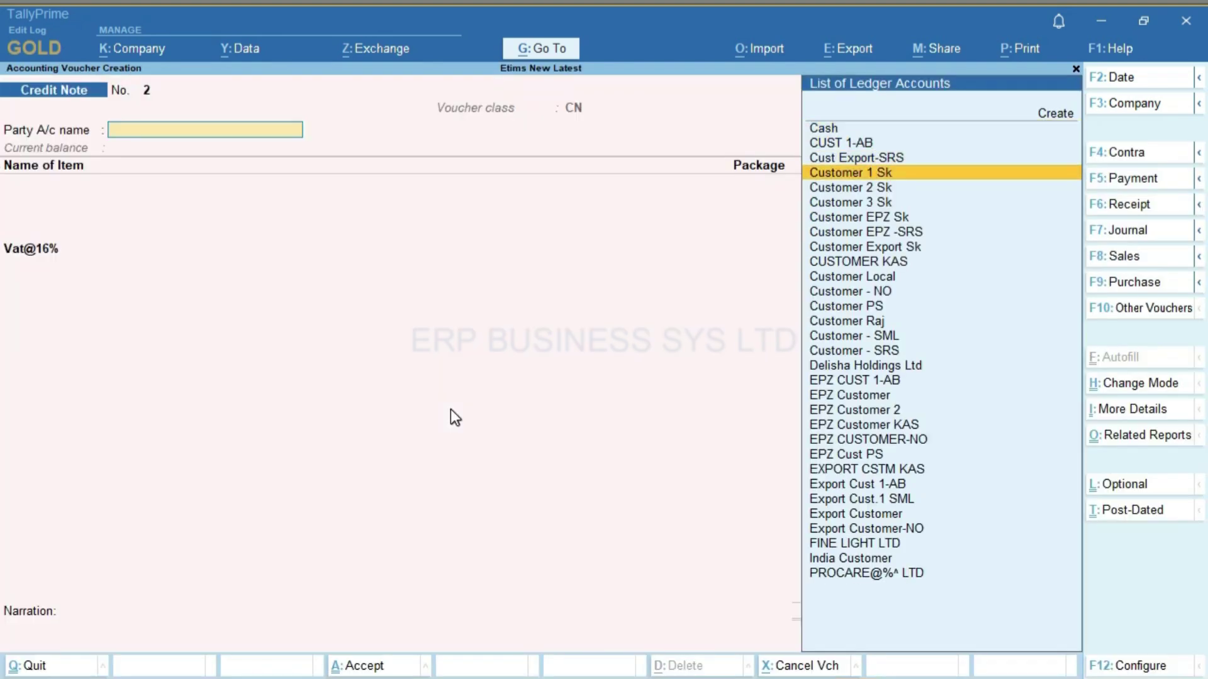
pyautogui.press('Return')
pyautogui.press('Return')
pyautogui.press('Return')
pyautogui.press('Return')
pyautogui.press('Return')
pyautogui.press('Return')
pyautogui.press('Return')
pyautogui.press('Return')
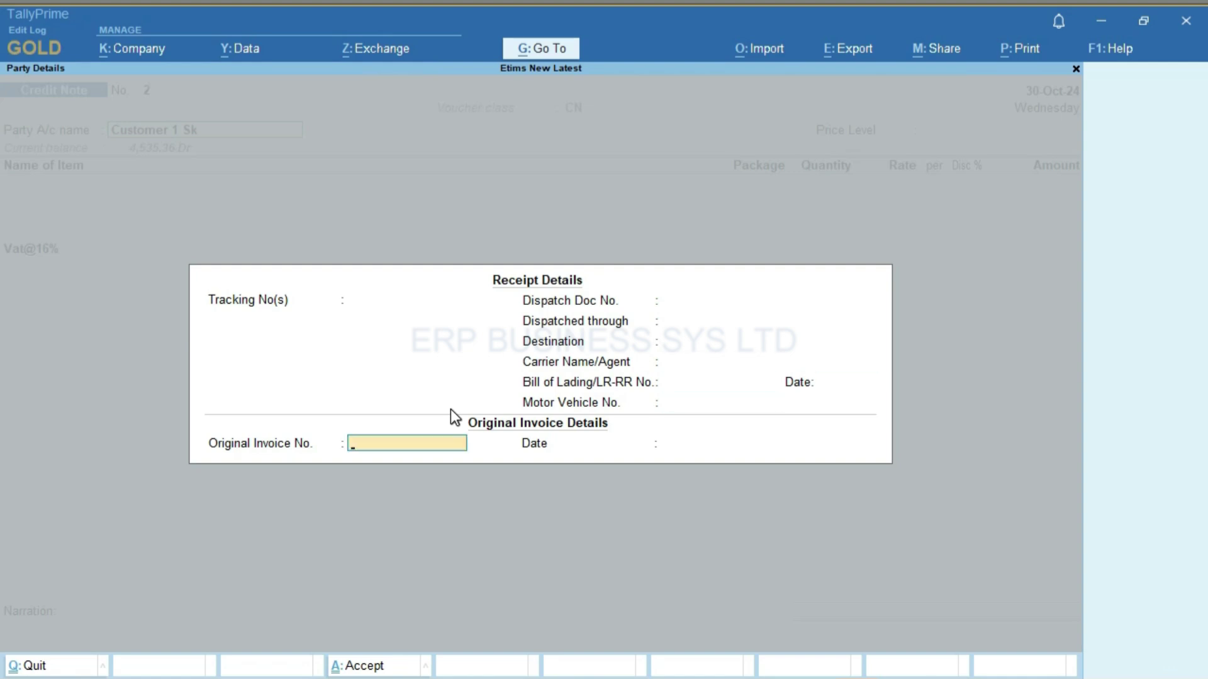
pyautogui.write('13')
pyautogui.press('Return')
pyautogui.press('Return')
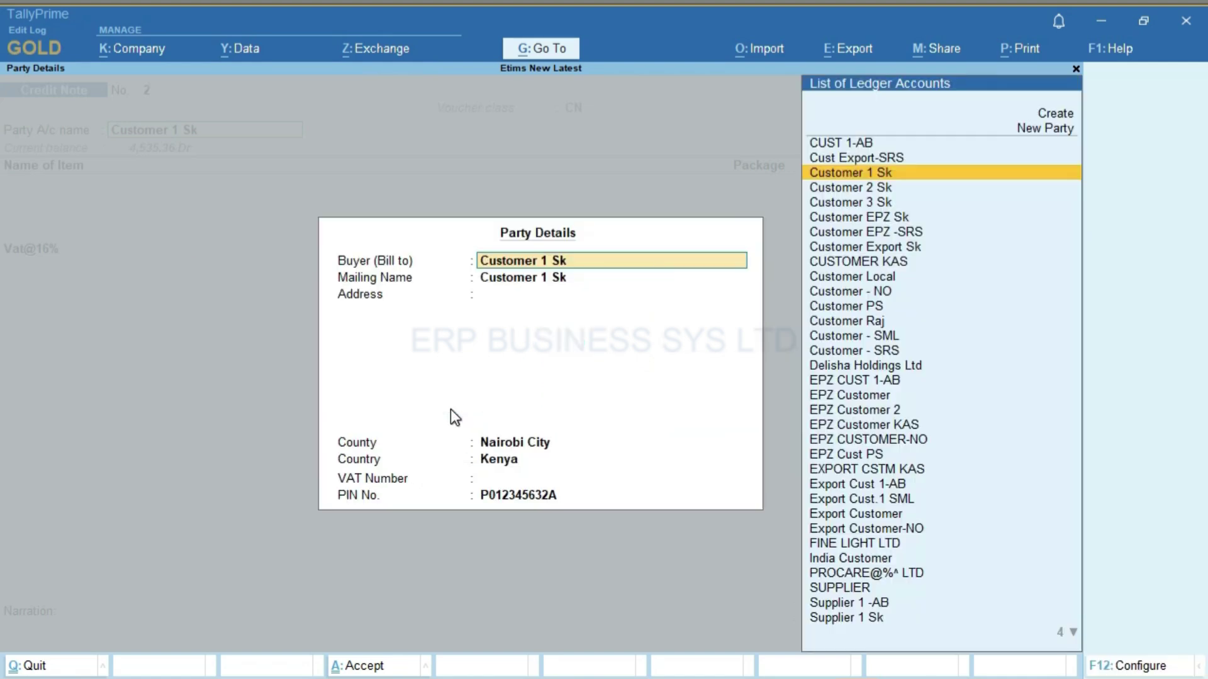
pyautogui.press('Return')
pyautogui.press('Return')
pyautogui.press('Return')
pyautogui.press('Return')
pyautogui.press('Return')
pyautogui.press('Return')
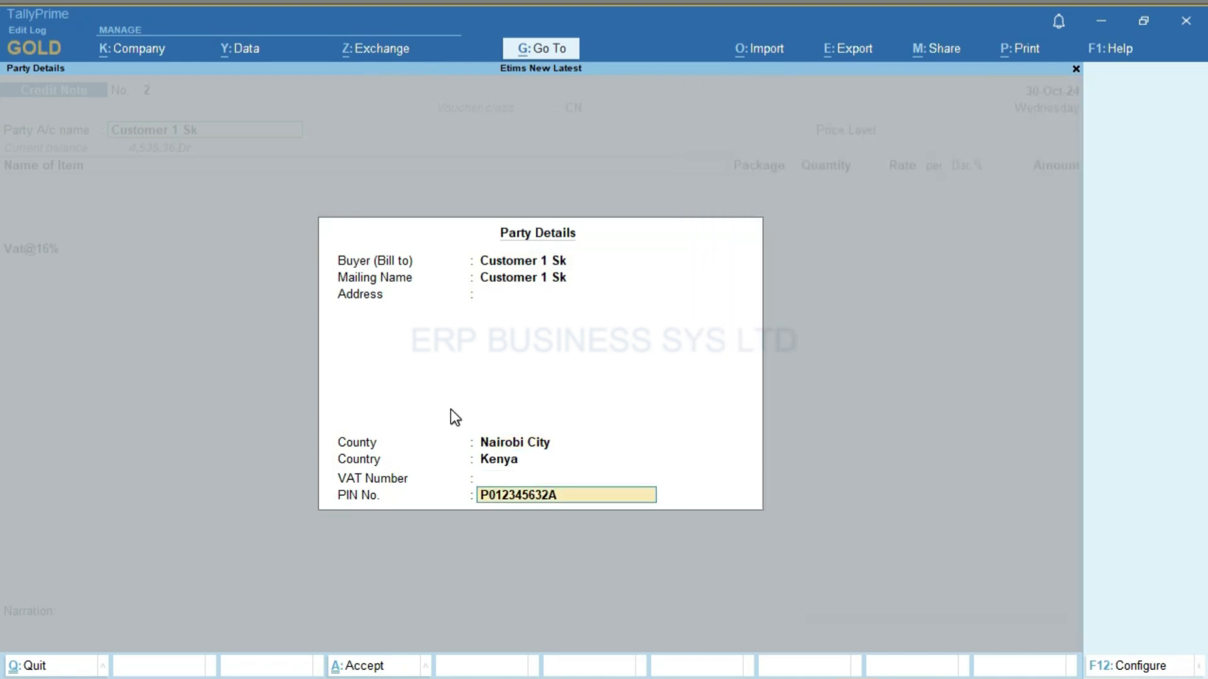
pyautogui.press('Return')
pyautogui.press('Return')
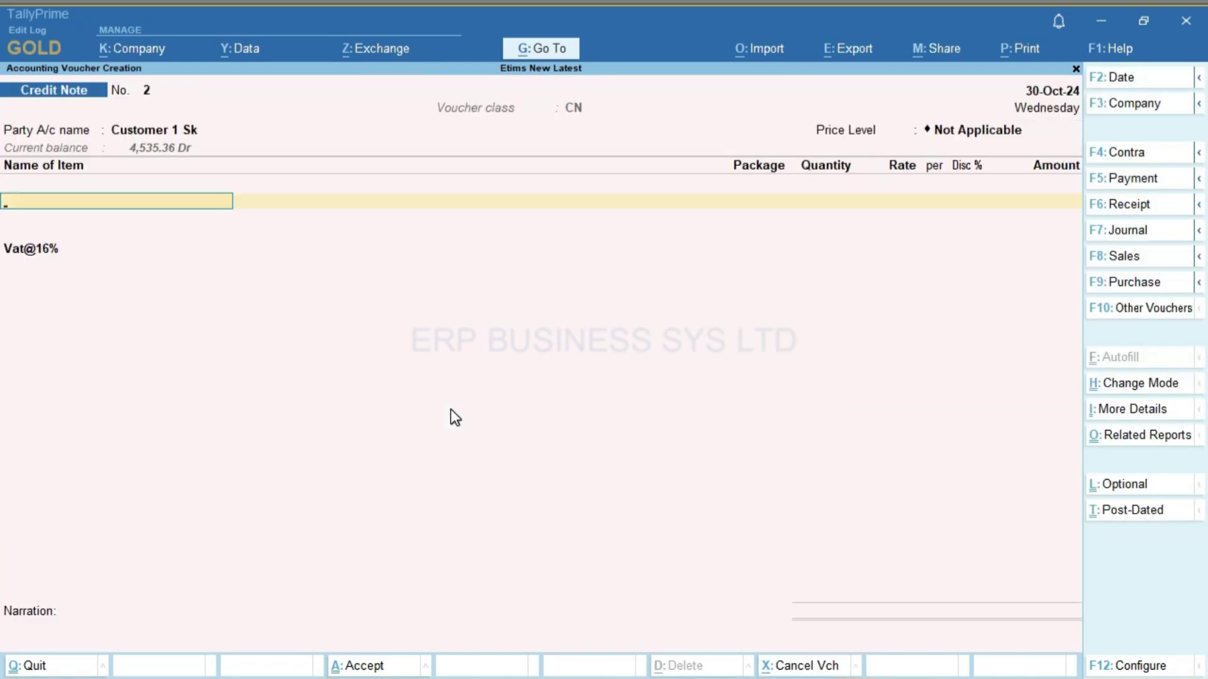
# Add 2 nos of Item A Vat@16% at 100.00 with 2% discount from Main Location
pyautogui.write('Item a')
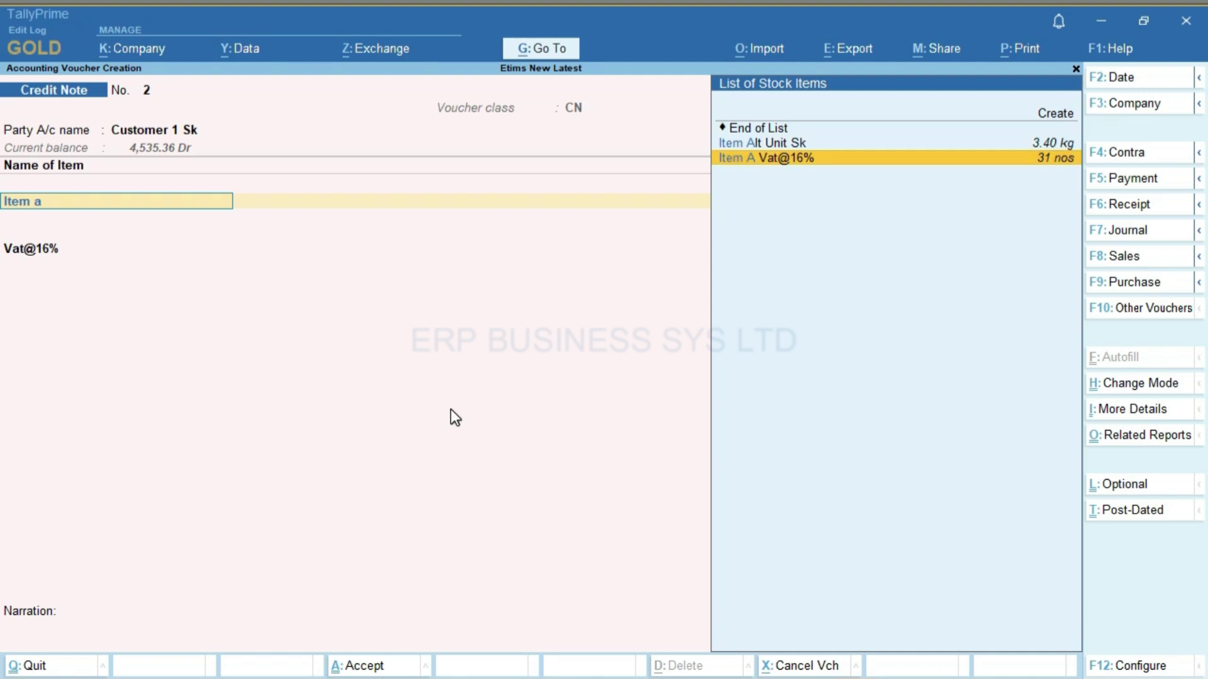
pyautogui.press('Return')
pyautogui.press('Return')
pyautogui.write('1')
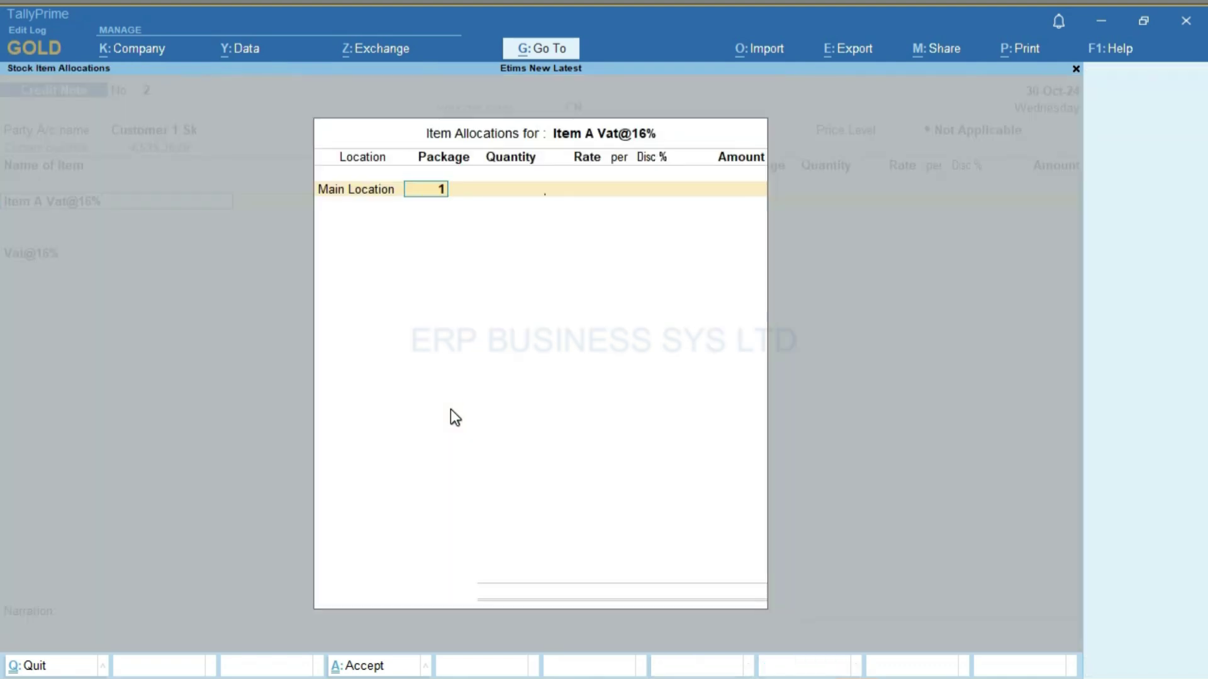
pyautogui.press('Return')
pyautogui.write('2')
pyautogui.press('Return')
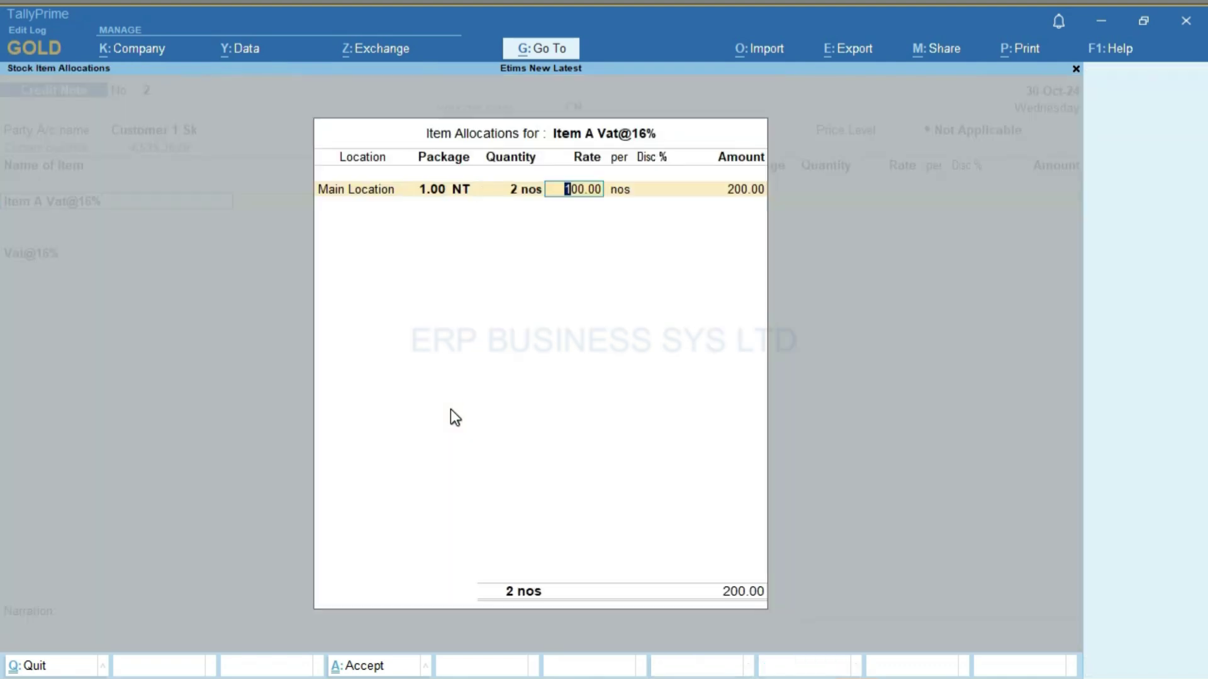
pyautogui.press('Return')
pyautogui.press('Return')
pyautogui.write('2')
pyautogui.press('Return')
pyautogui.press('Return')
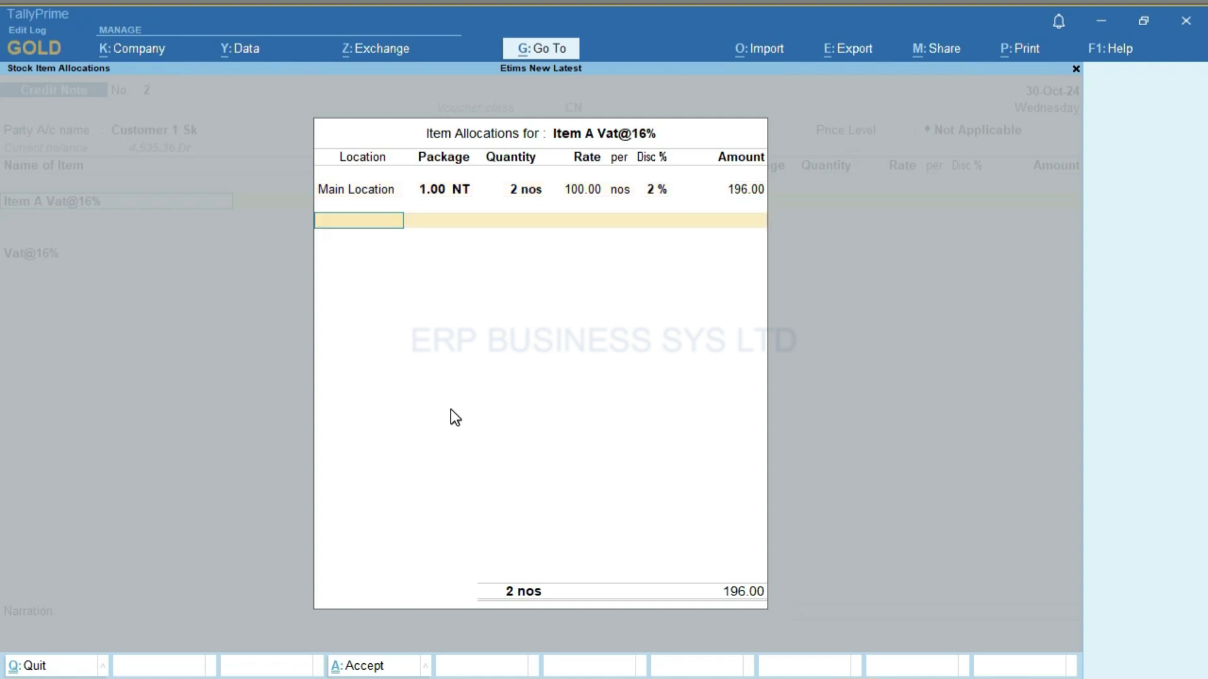
pyautogui.press('Return')
pyautogui.press('Return')
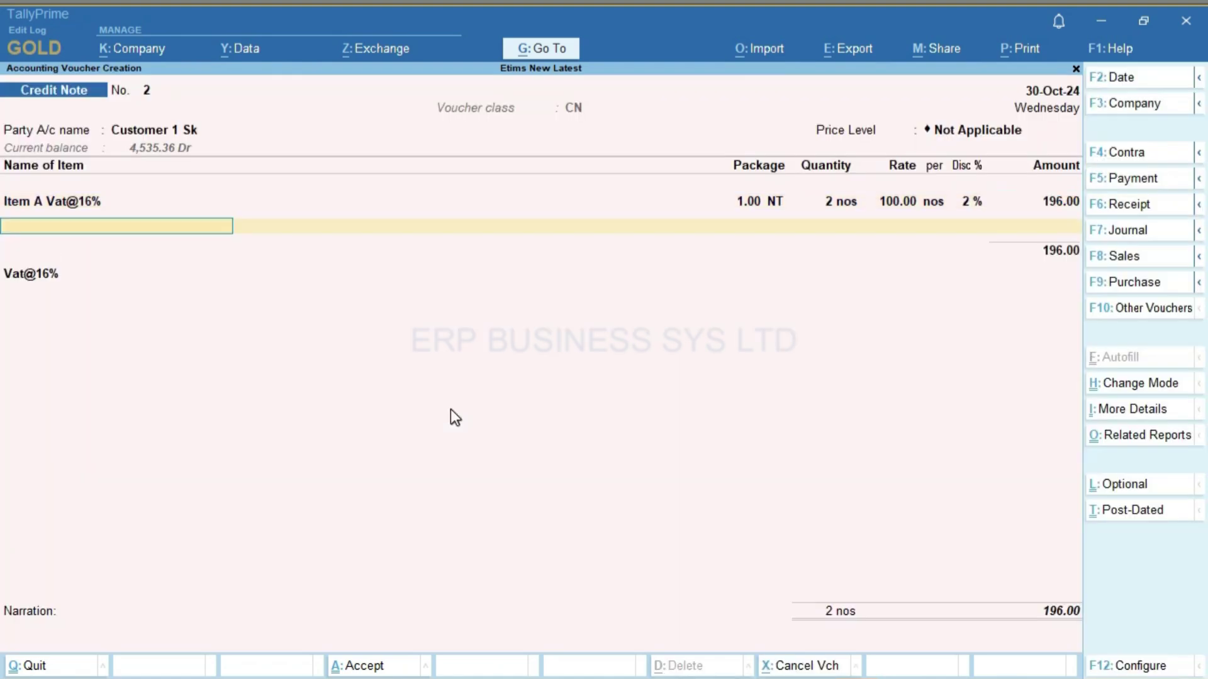
# Fill VAT details: reason 03-Damaged, release no. 306, suffix 192, date 29.10; settle 227.36 against the bill
pyautogui.press('Return')
pyautogui.press('Return')
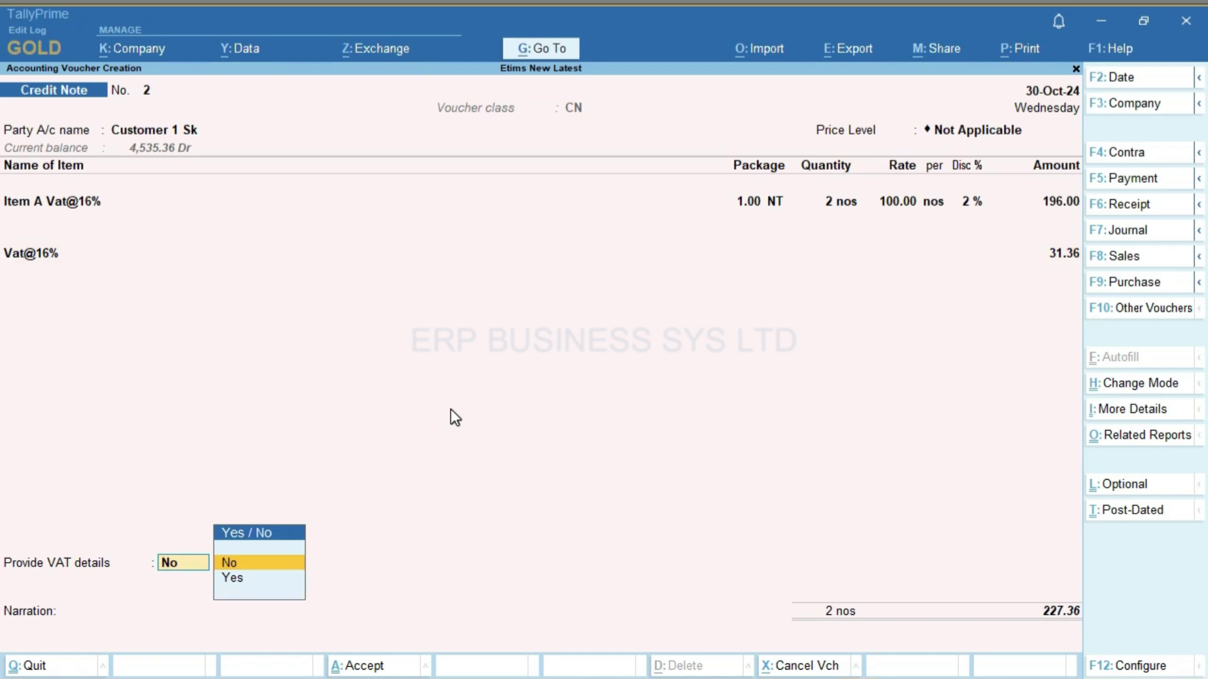
pyautogui.press('Down')
pyautogui.press('Return')
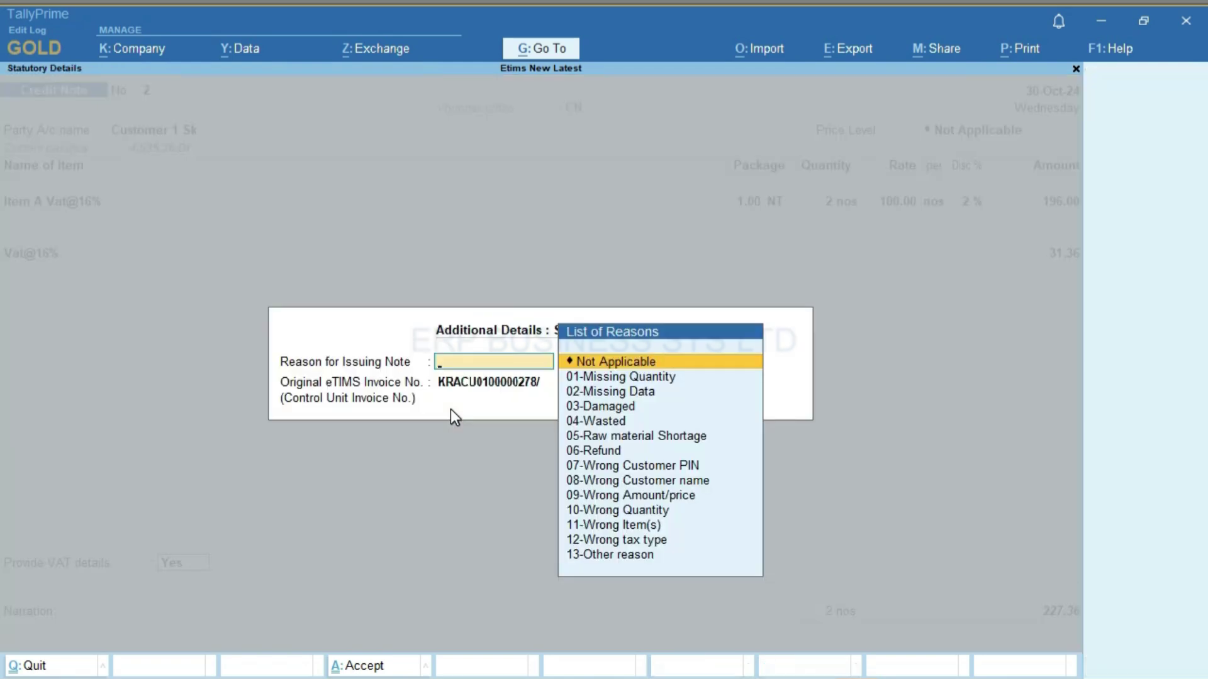
pyautogui.press('Down')
pyautogui.press('Down')
pyautogui.press('Down')
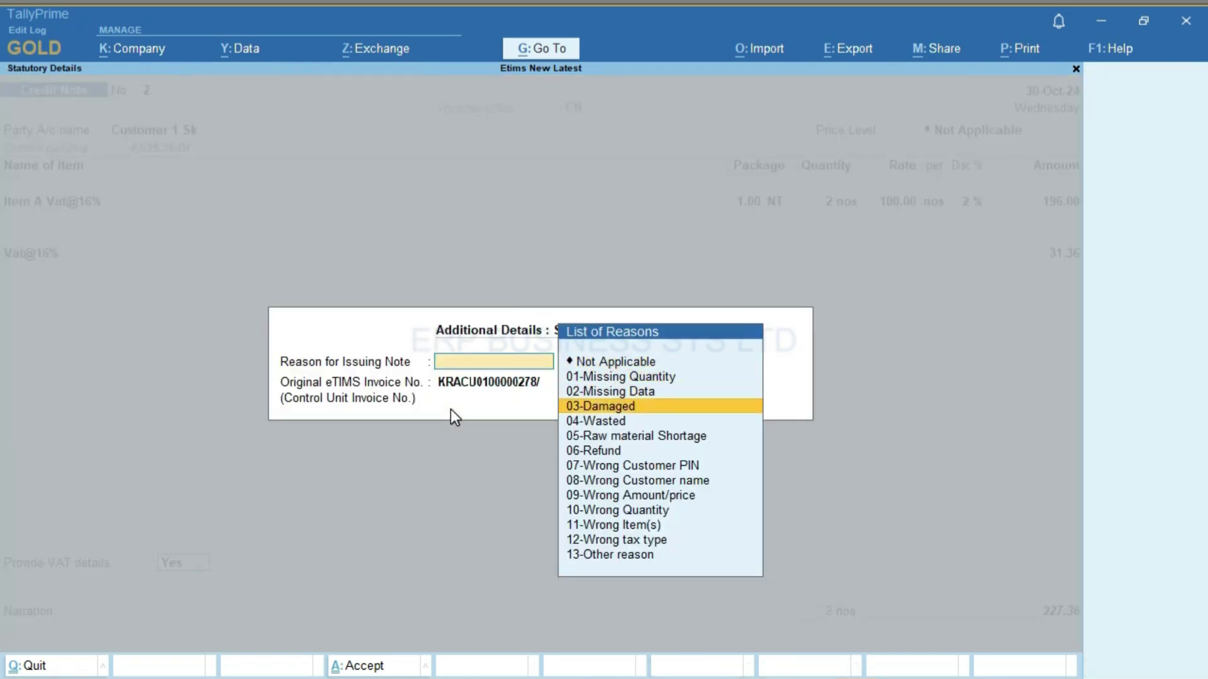
pyautogui.press('Return')
pyautogui.write('306')
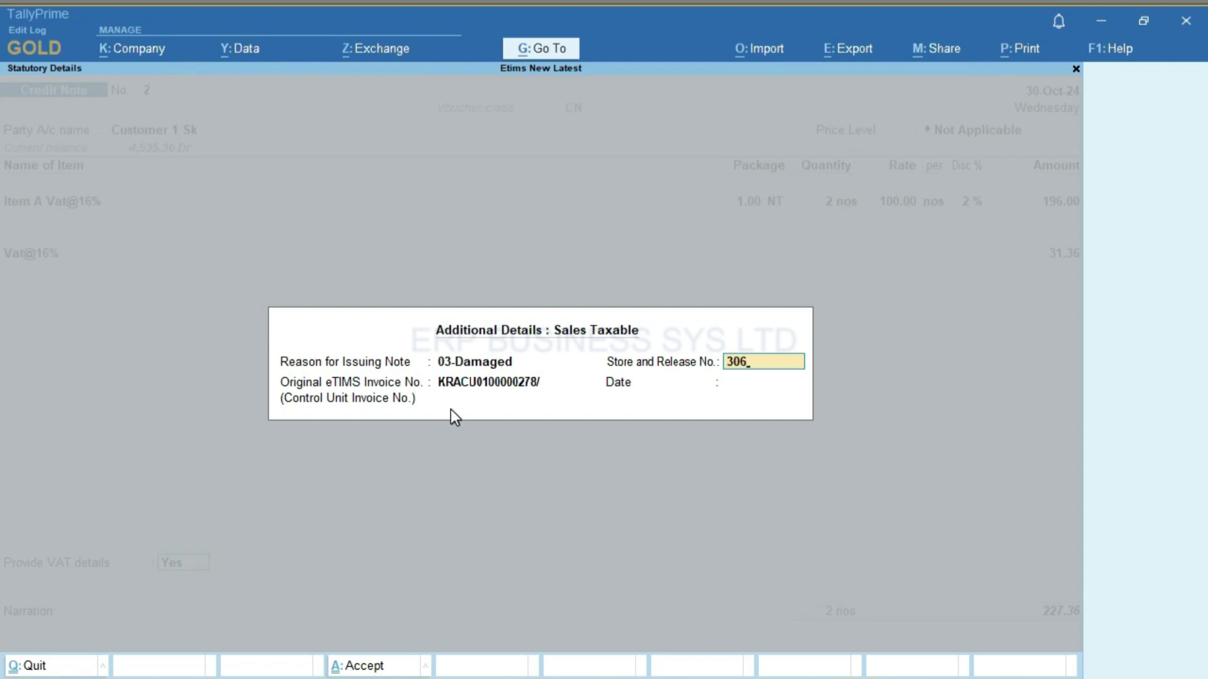
pyautogui.press('Return')
pyautogui.write('192')
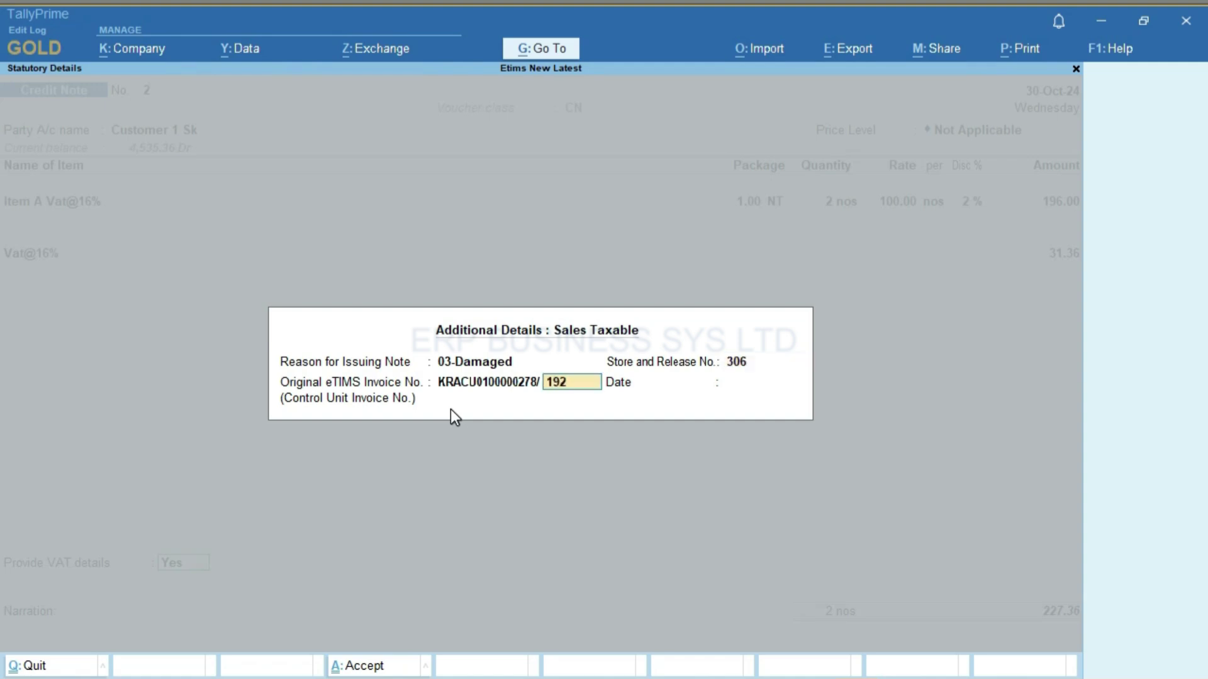
pyautogui.press('Return')
pyautogui.write('29.10')
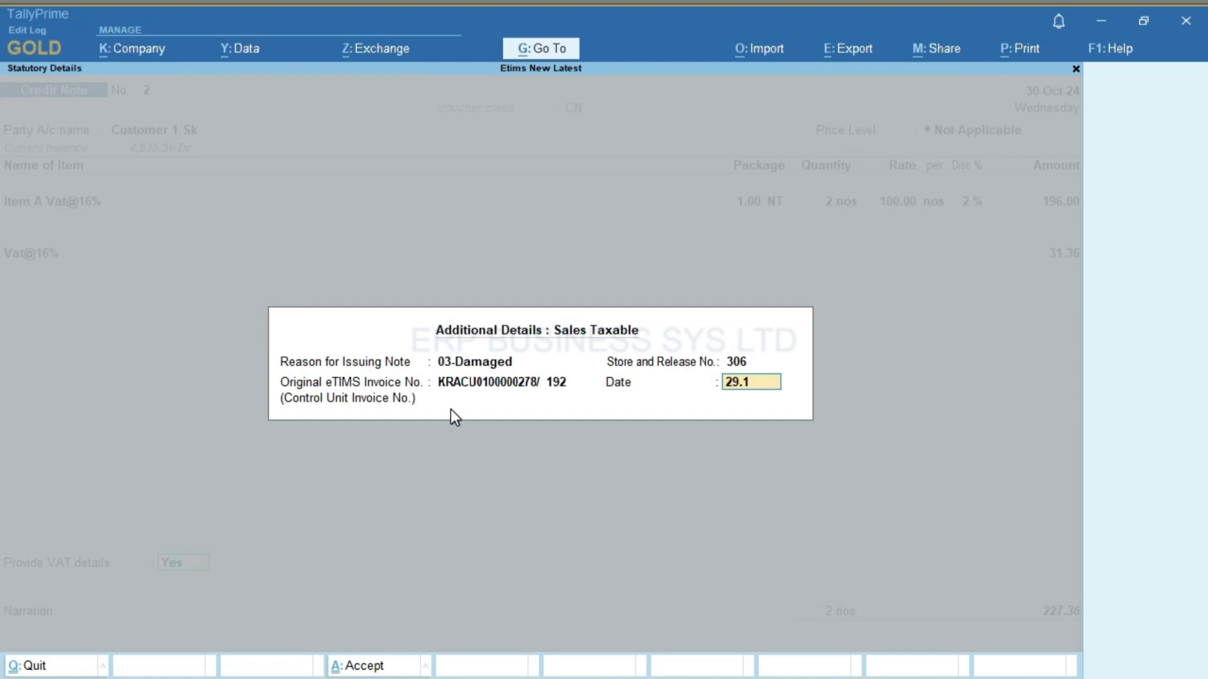
pyautogui.press('Return')
pyautogui.press('Return')
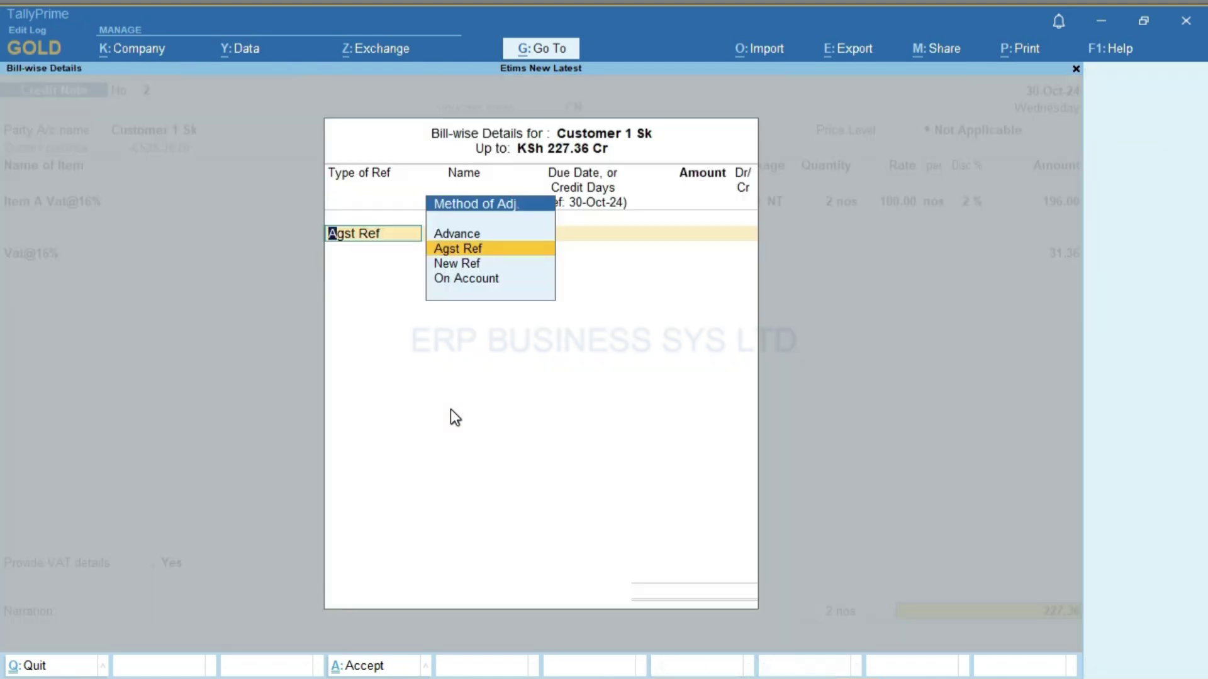
pyautogui.press('Return')
pyautogui.press('Return')
pyautogui.press('Return')
pyautogui.press('Return')
pyautogui.press('Return')
pyautogui.press('Return')
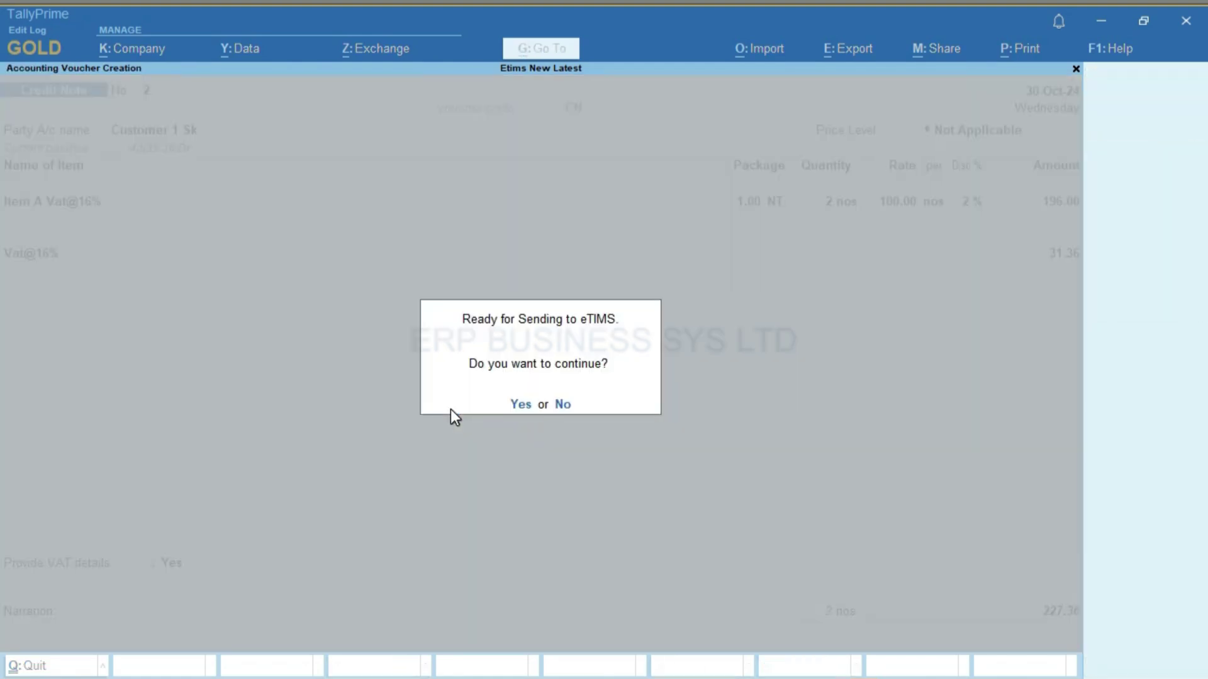
pyautogui.press('Return')
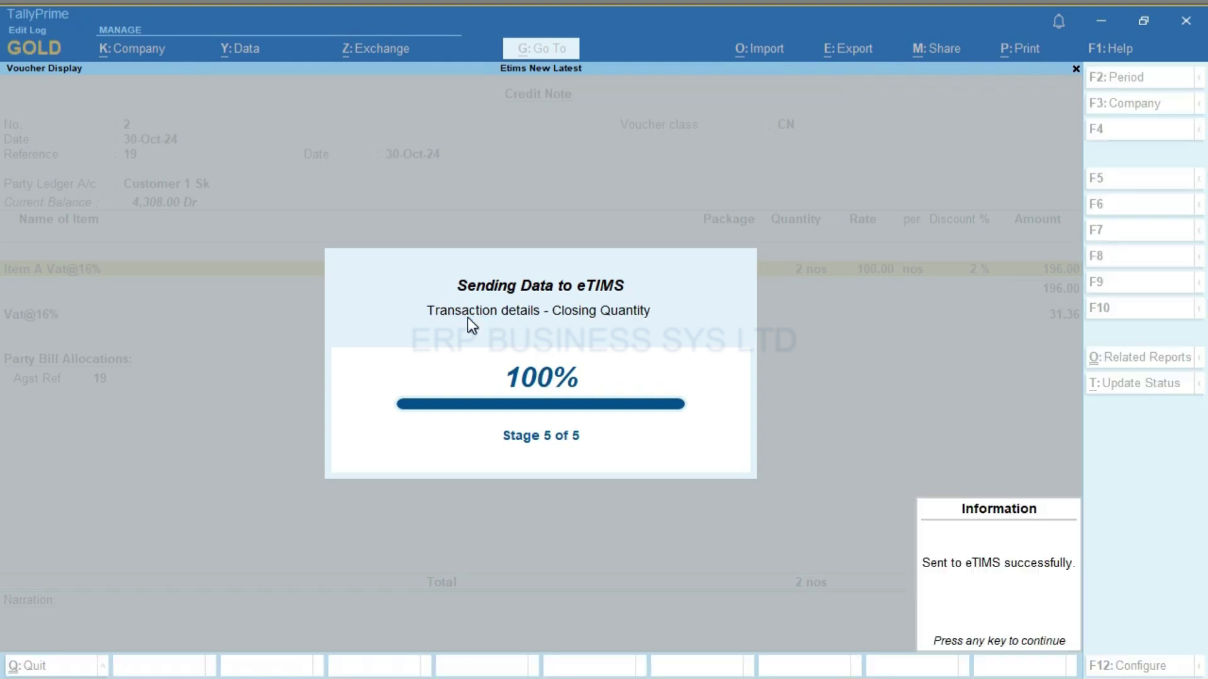
# Confirm the eTIMS success and preview the credit note printout with its QR code
pyautogui.press('Return')
pyautogui.press('Left')
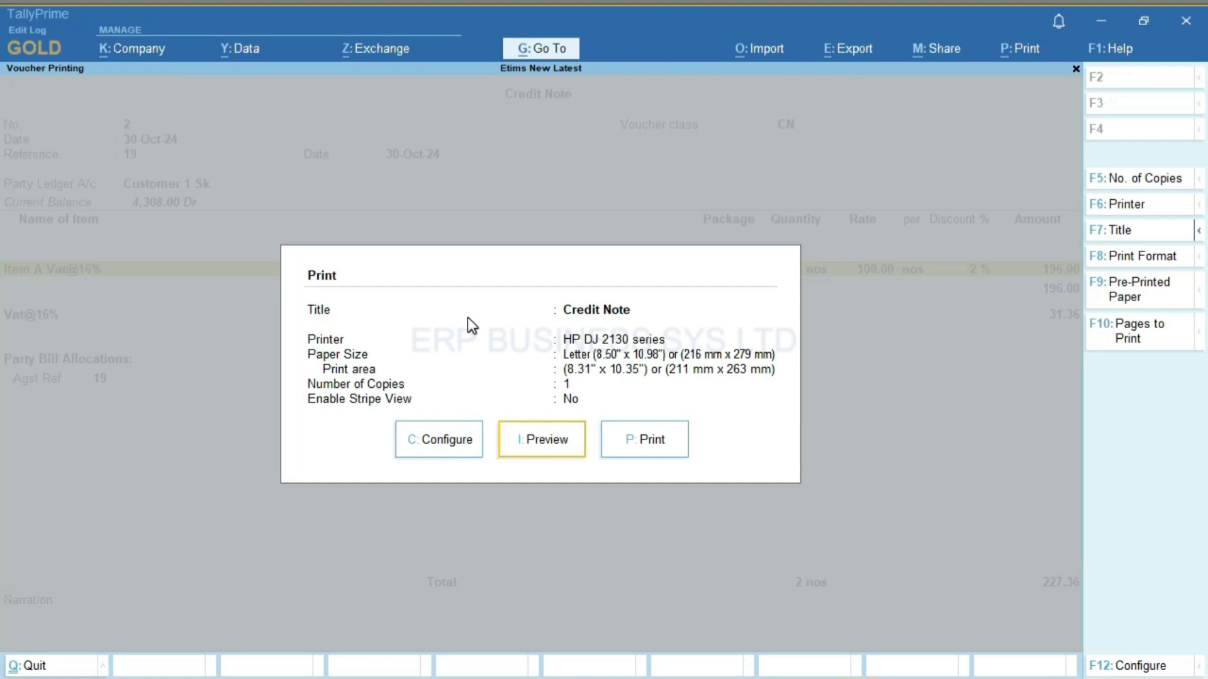
pyautogui.press('Return')
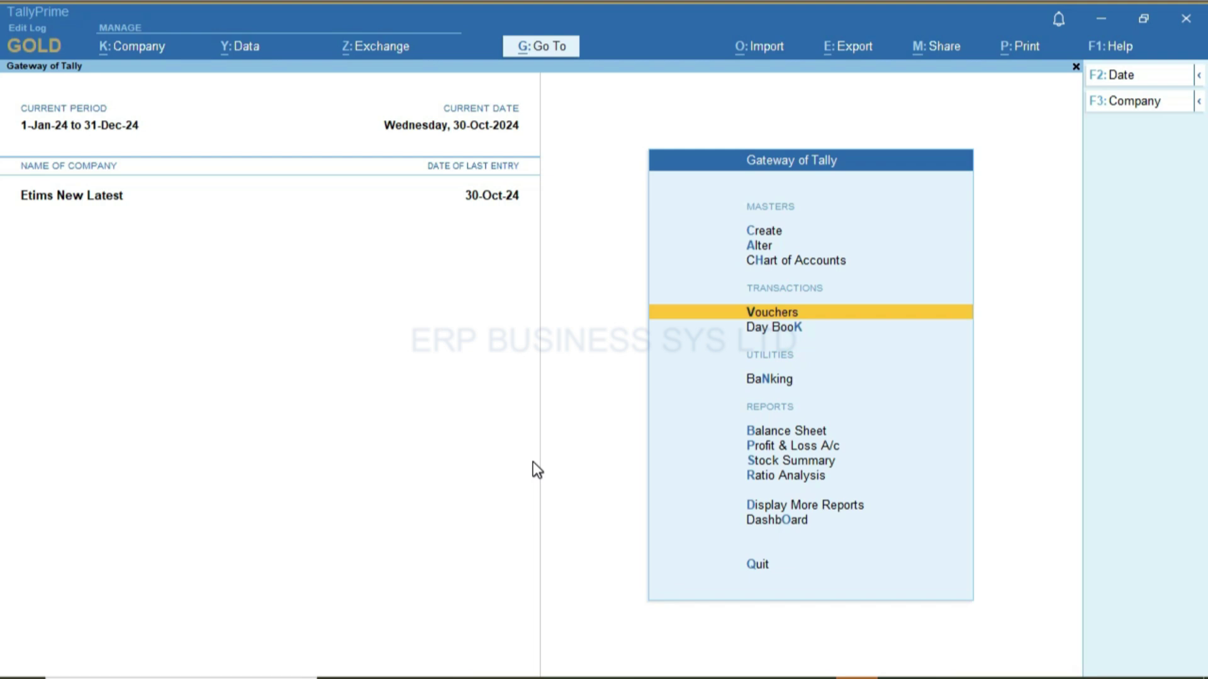
# Start sales voucher 25 with Customer 1 Sk as the party
pyautogui.press('Return')
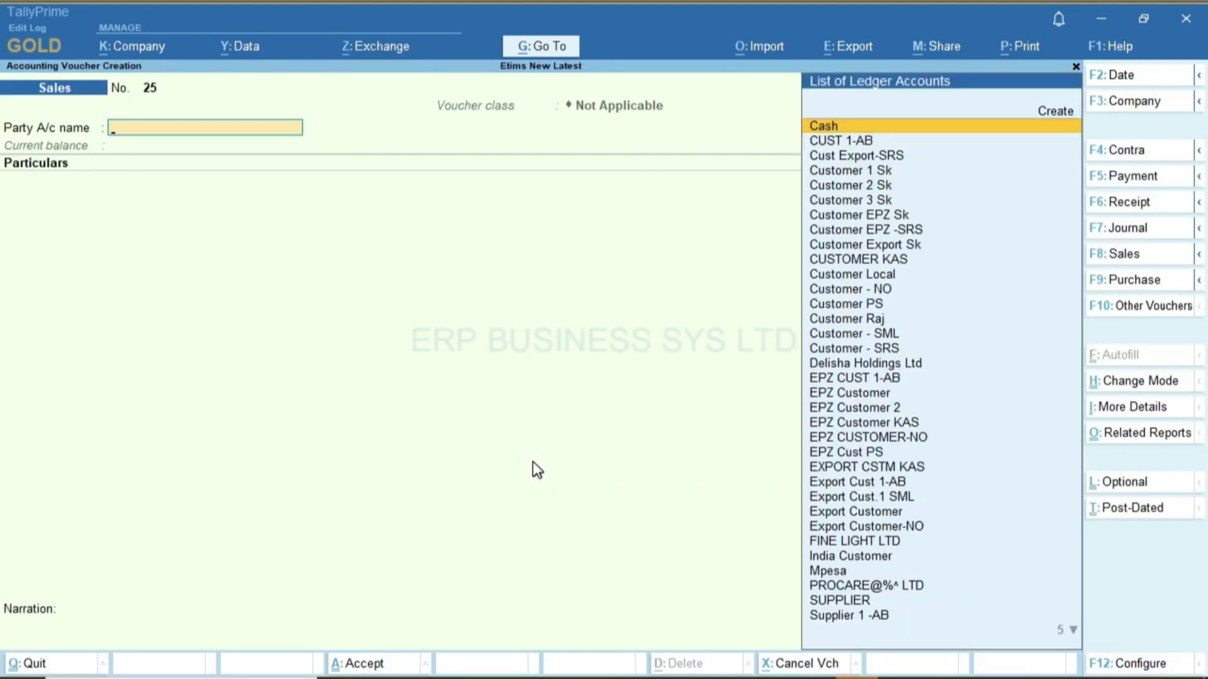
pyautogui.press('Down')
pyautogui.press('Down')
pyautogui.press('Down')
pyautogui.press('Return')
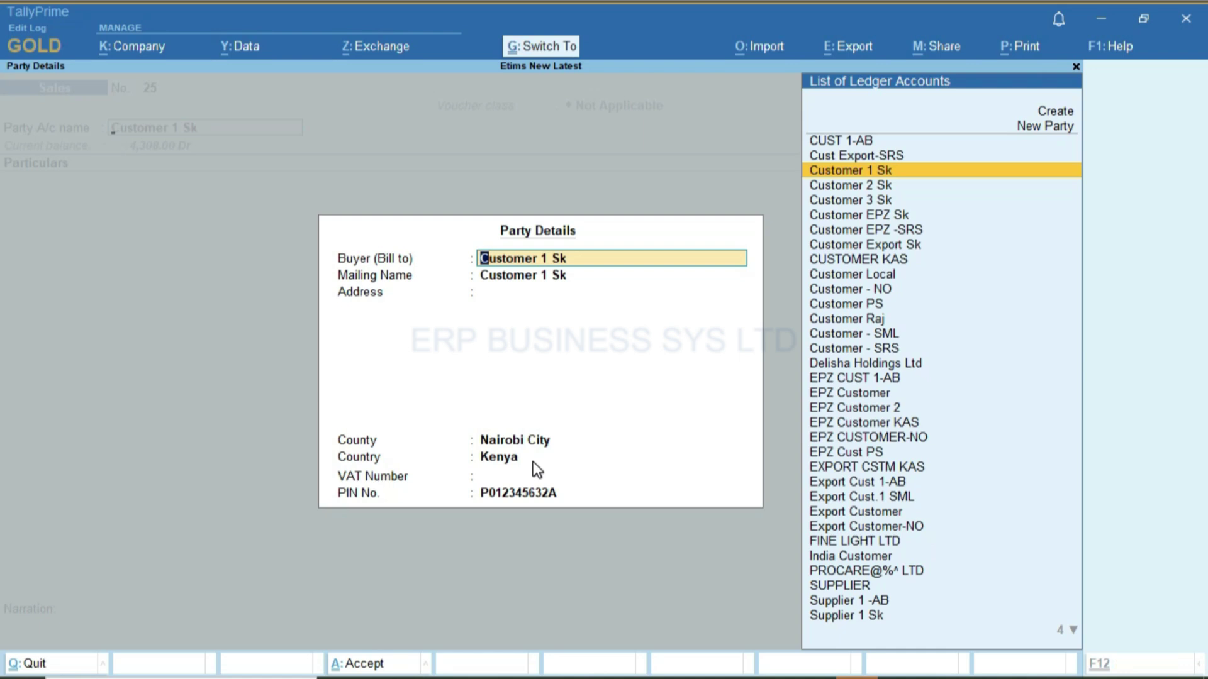
pyautogui.hotkey('ctrl', 'a')
# Bill 5,000 AUDITING CHARGES plus Vat@16% on a New Ref and save to send to eTIMS
pyautogui.press('Down')
pyautogui.press('Down')
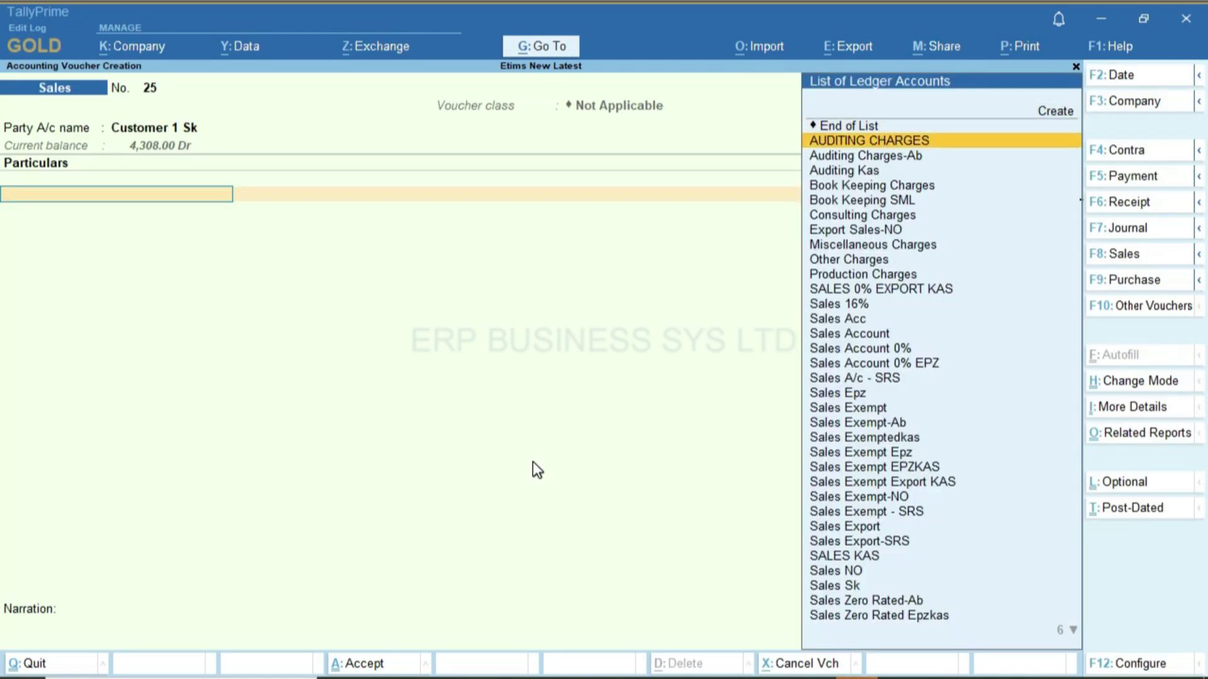
pyautogui.press('Return')
pyautogui.write('5000')
pyautogui.press('Return')
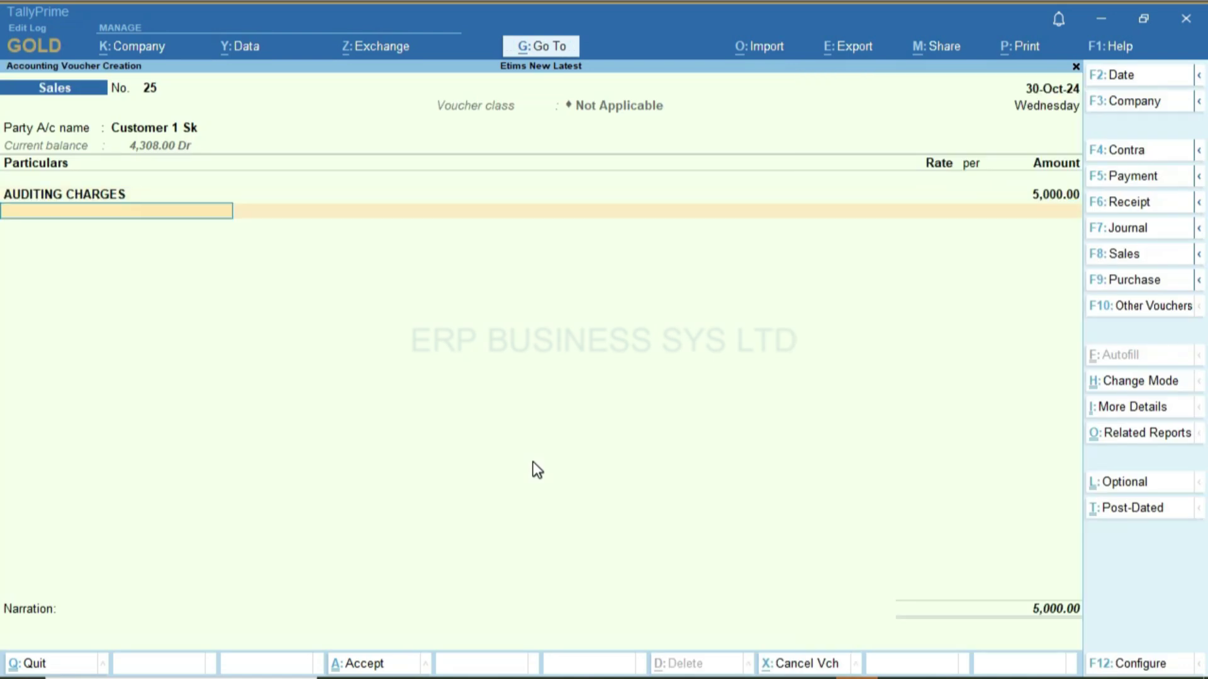
pyautogui.write('va')
pyautogui.press('Return')
pyautogui.press('Return')
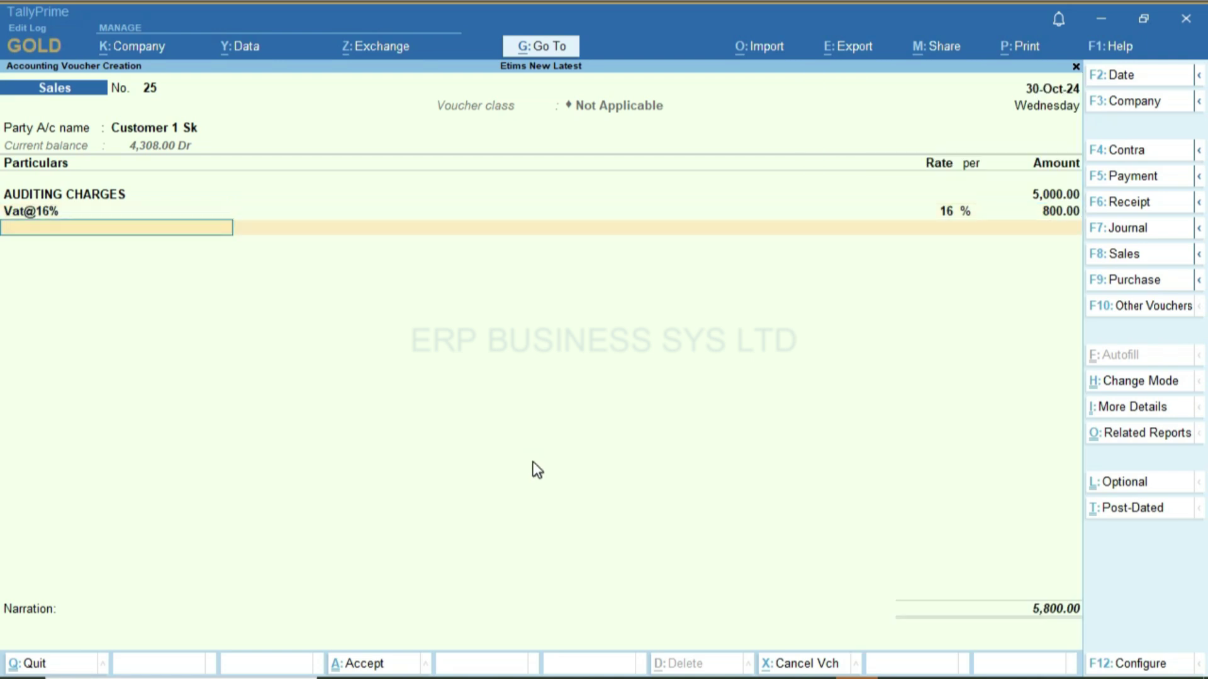
pyautogui.press('Return')
pyautogui.press('Return')
pyautogui.press('Return')
pyautogui.press('Return')
pyautogui.press('Return')
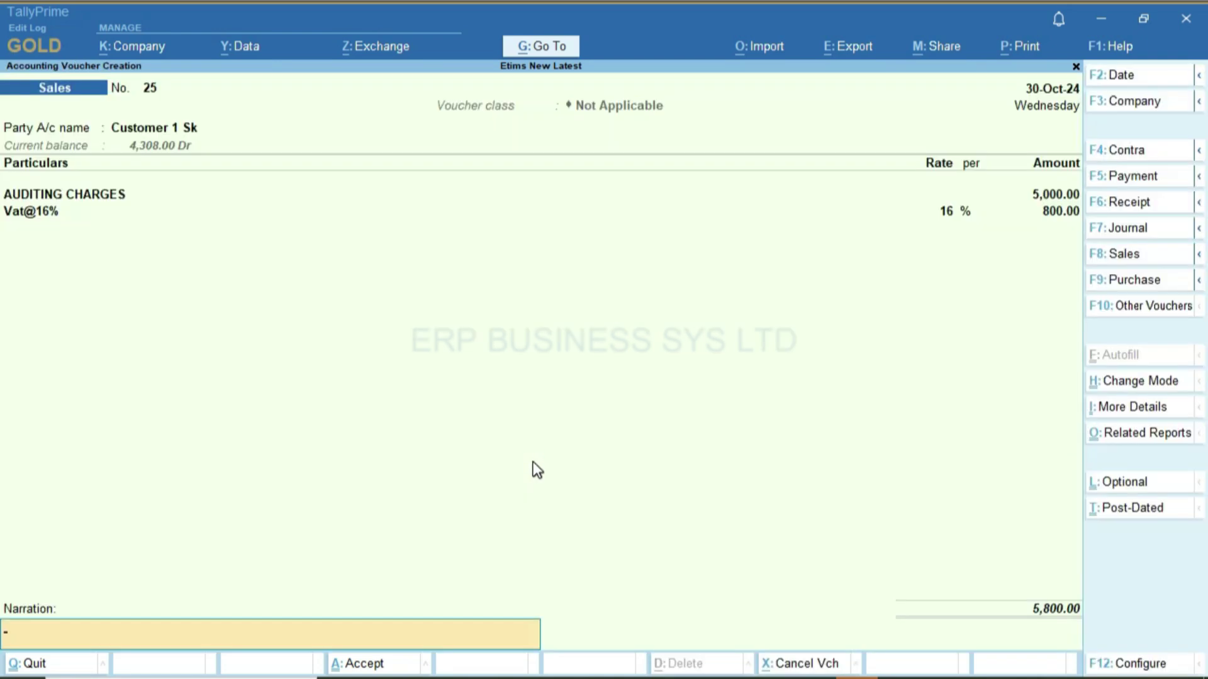
pyautogui.press('Return')
pyautogui.press('Return')
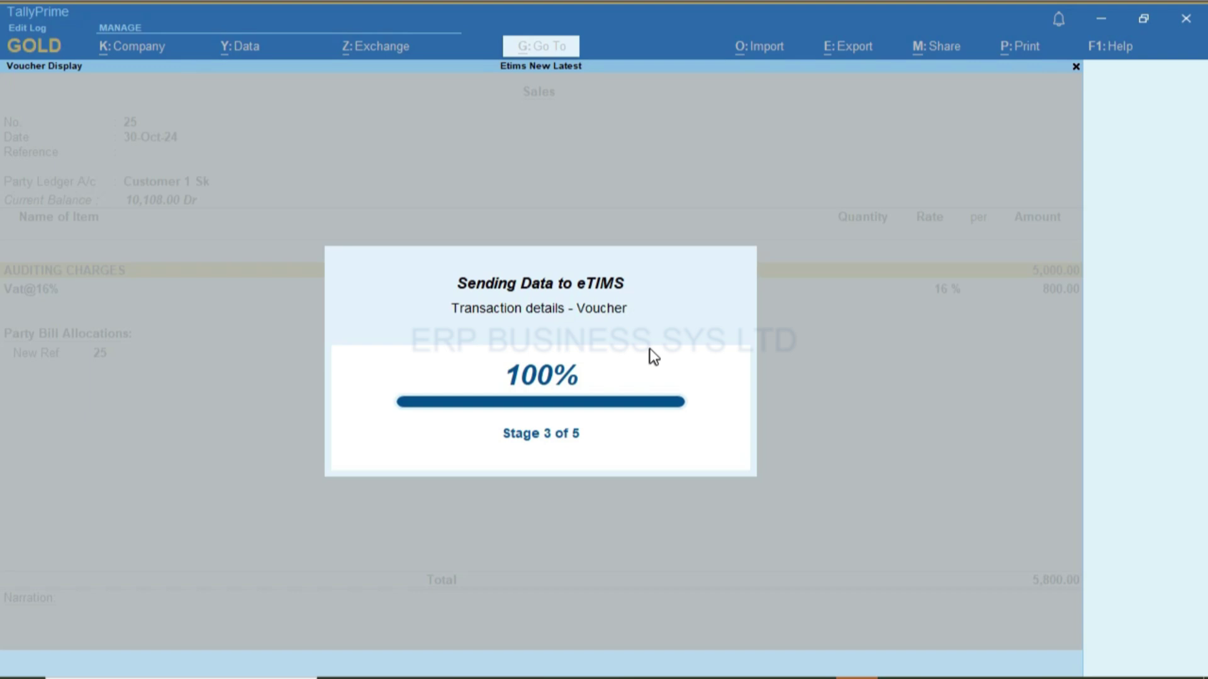
pyautogui.press('Return')
pyautogui.press('Return')
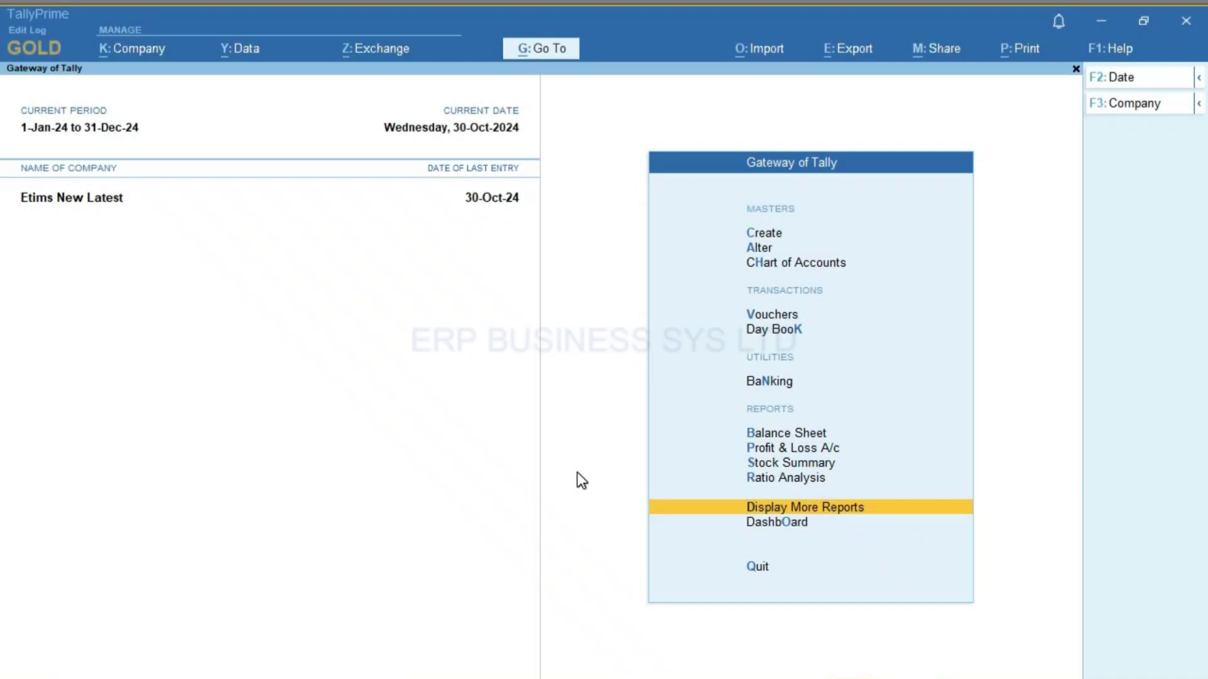
# Open eTIMS Overview, check the invalid and in-progress counts, then list the Rejected by eTIMS transactions
pyautogui.press('Return')
pyautogui.press('Down')
pyautogui.press('Down')
pyautogui.press('Down')
pyautogui.press('Down')
pyautogui.press('Down')
pyautogui.press('Down')
pyautogui.press('Down')
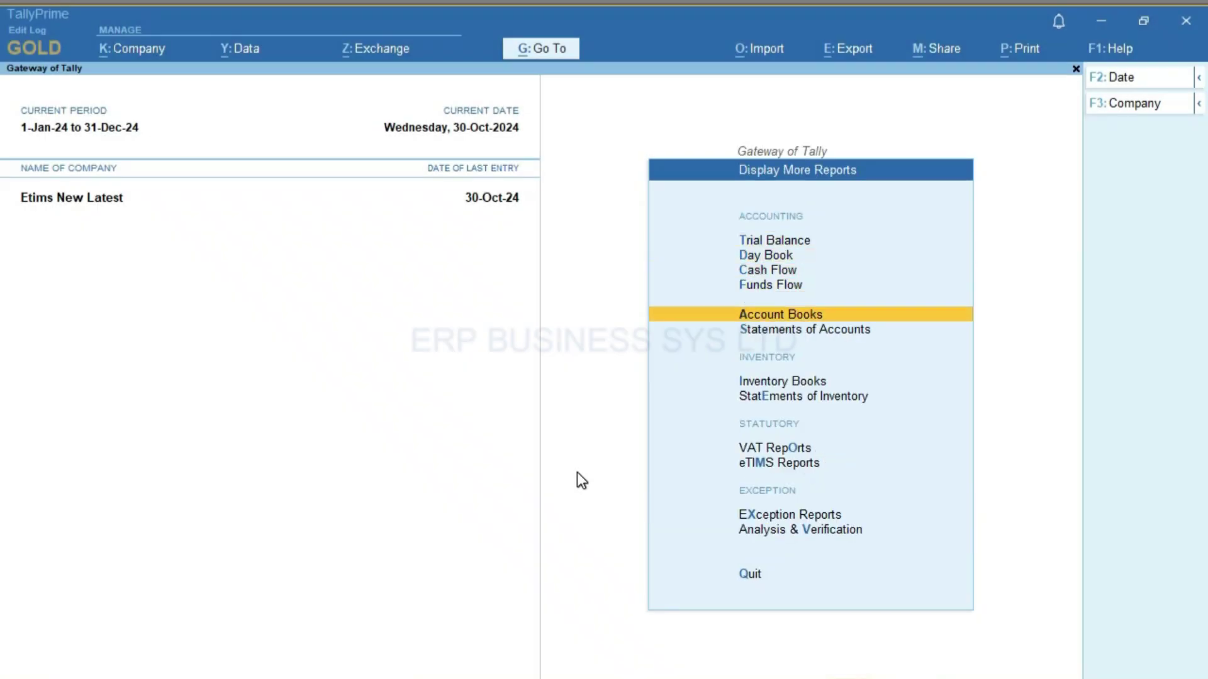
pyautogui.press('Down')
pyautogui.press('Down')
pyautogui.press('Return')
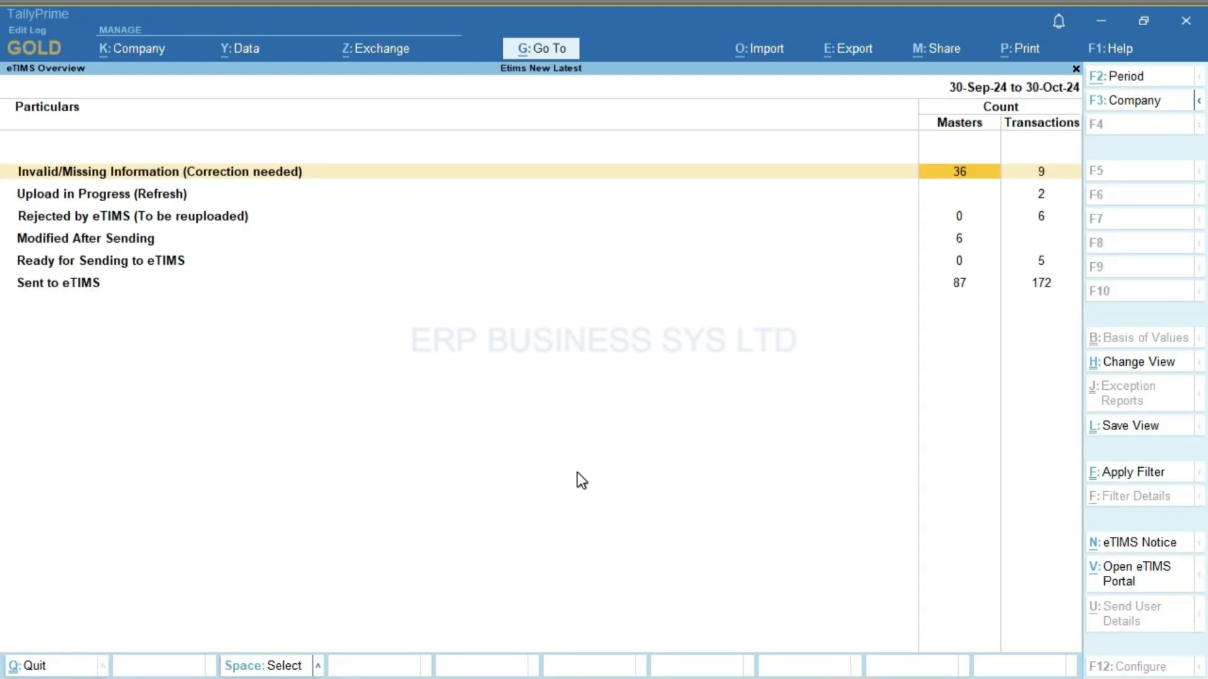
pyautogui.press('Right')
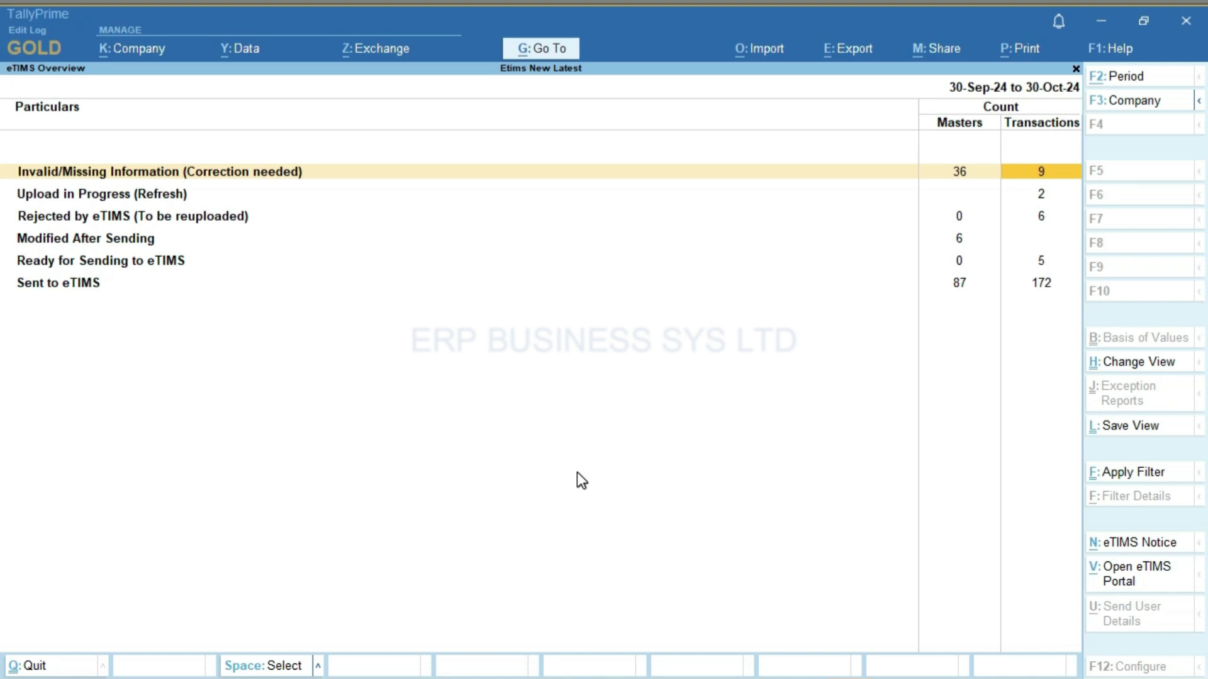
pyautogui.press('Left')
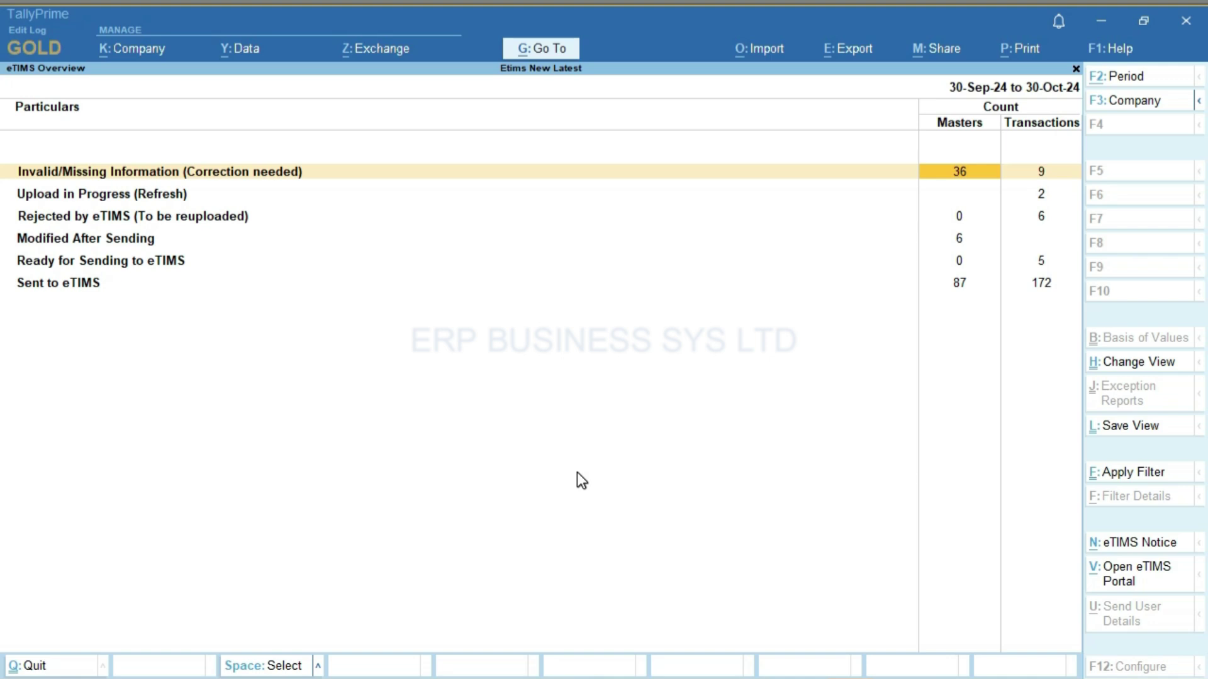
pyautogui.press('Down')
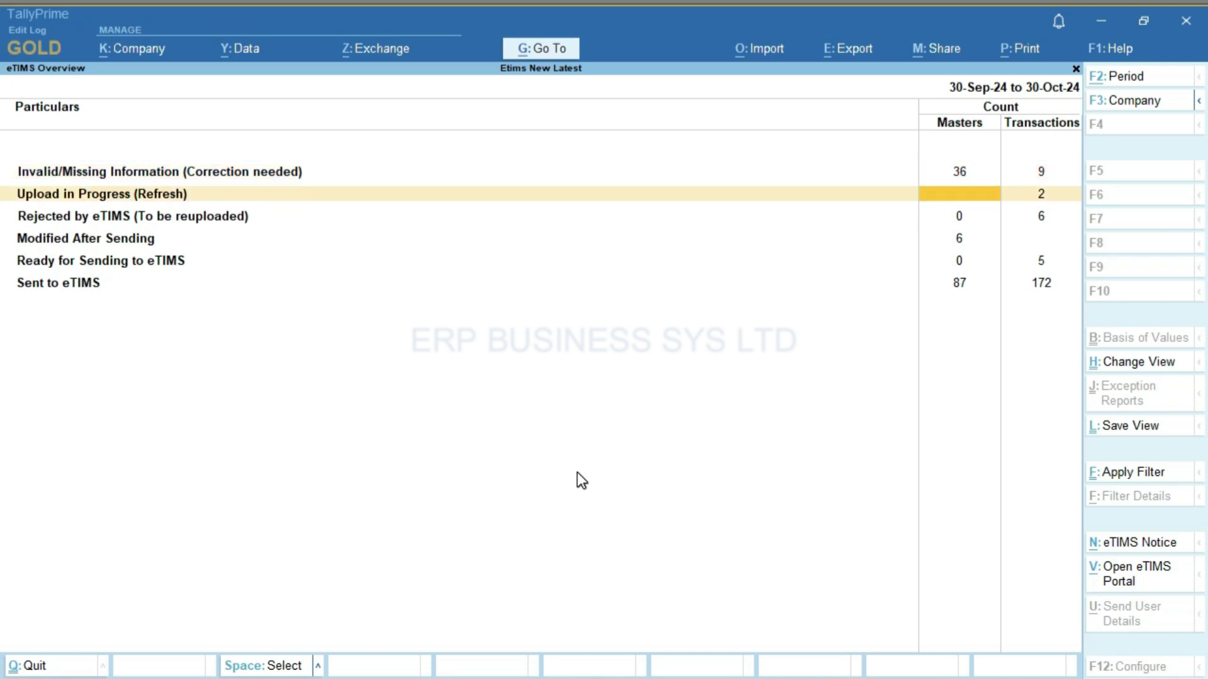
pyautogui.press('Right')
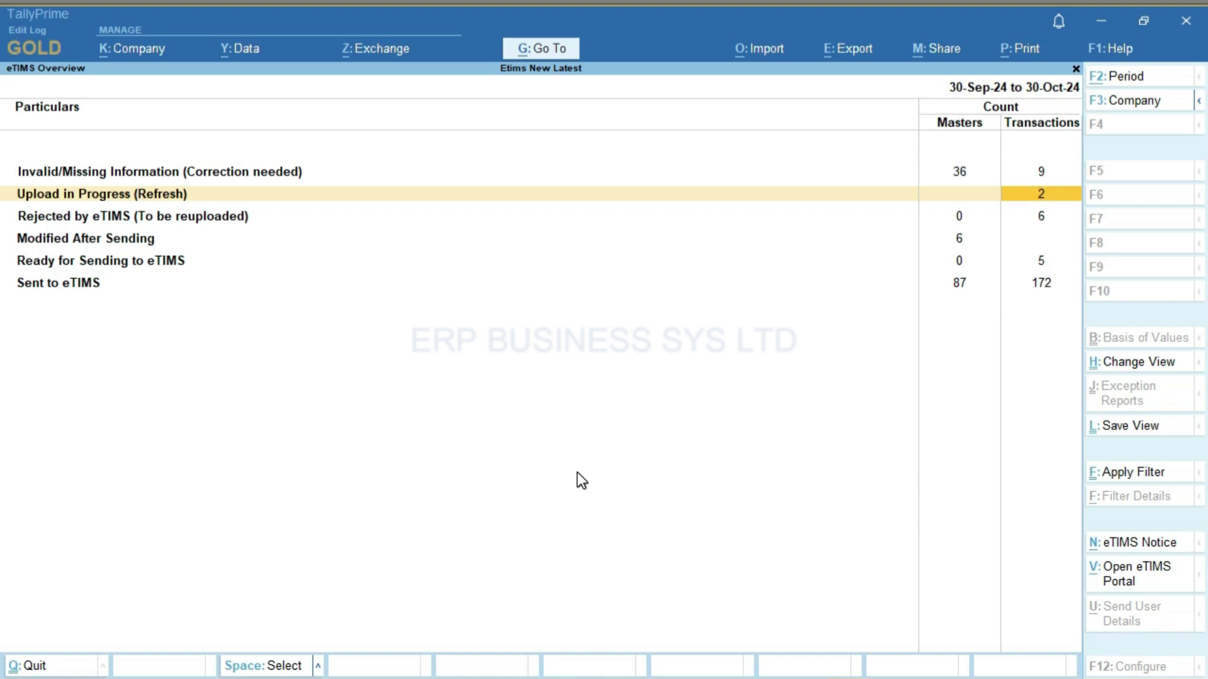
pyautogui.press('Down')
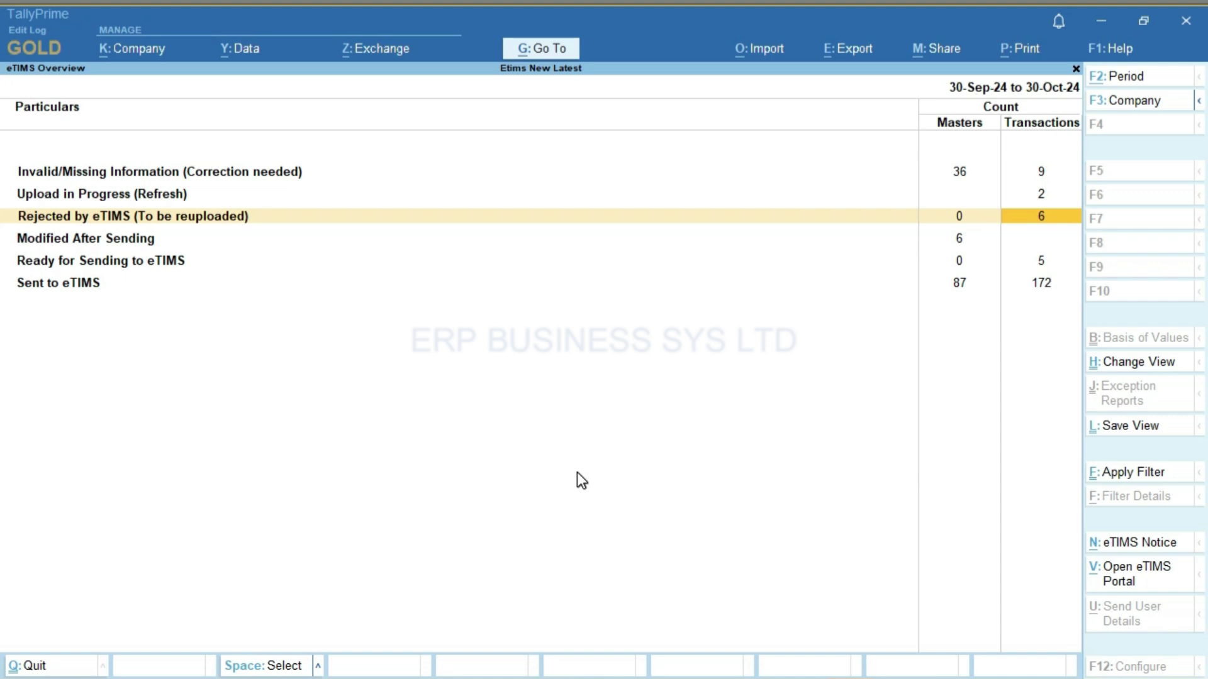
pyautogui.press('Return')
pyautogui.press('Return')
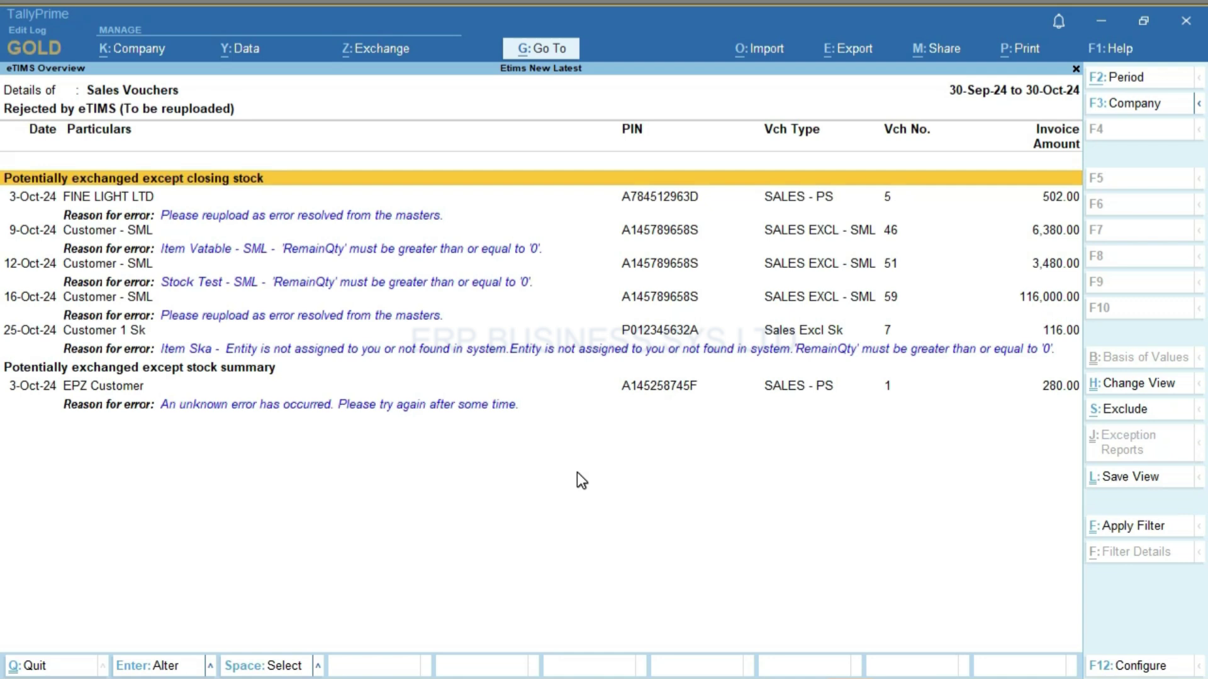
# Browse the rejected vouchers, then check the Modified, Ready for Sending and Sent to eTIMS rows
pyautogui.press('Down')
pyautogui.press('Down')
pyautogui.press('space')
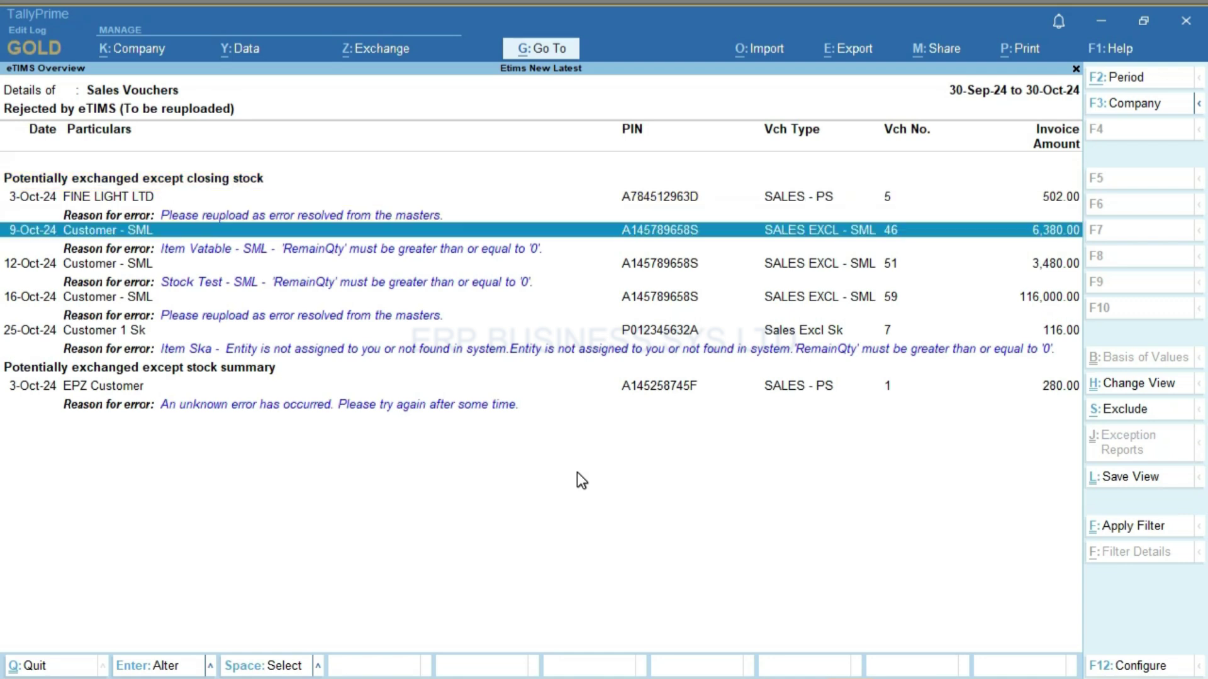
pyautogui.press('Escape')
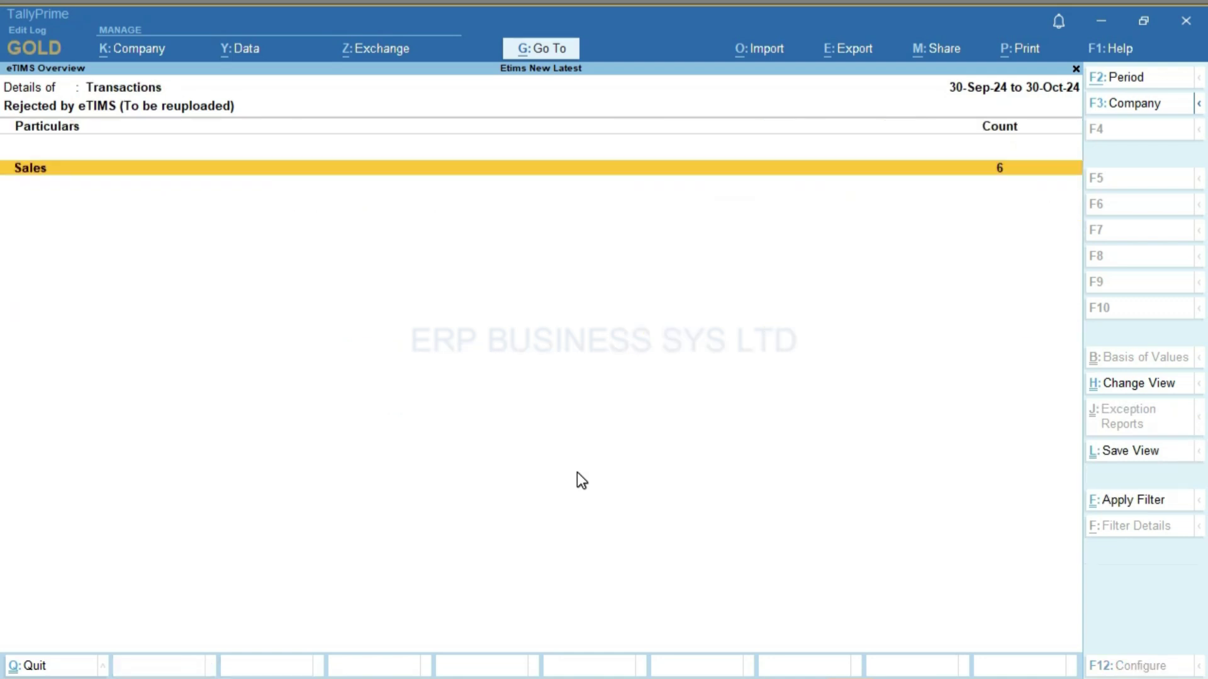
pyautogui.press('Escape')
pyautogui.press('Down')
pyautogui.press('Left')
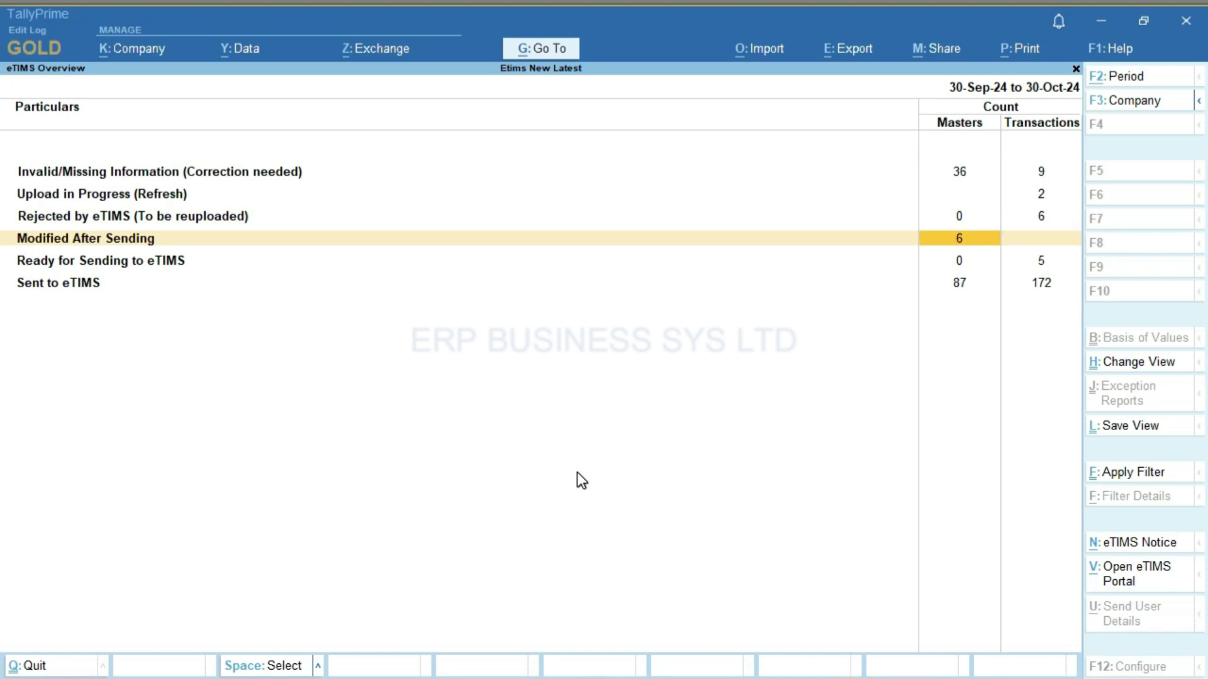
pyautogui.press('Down')
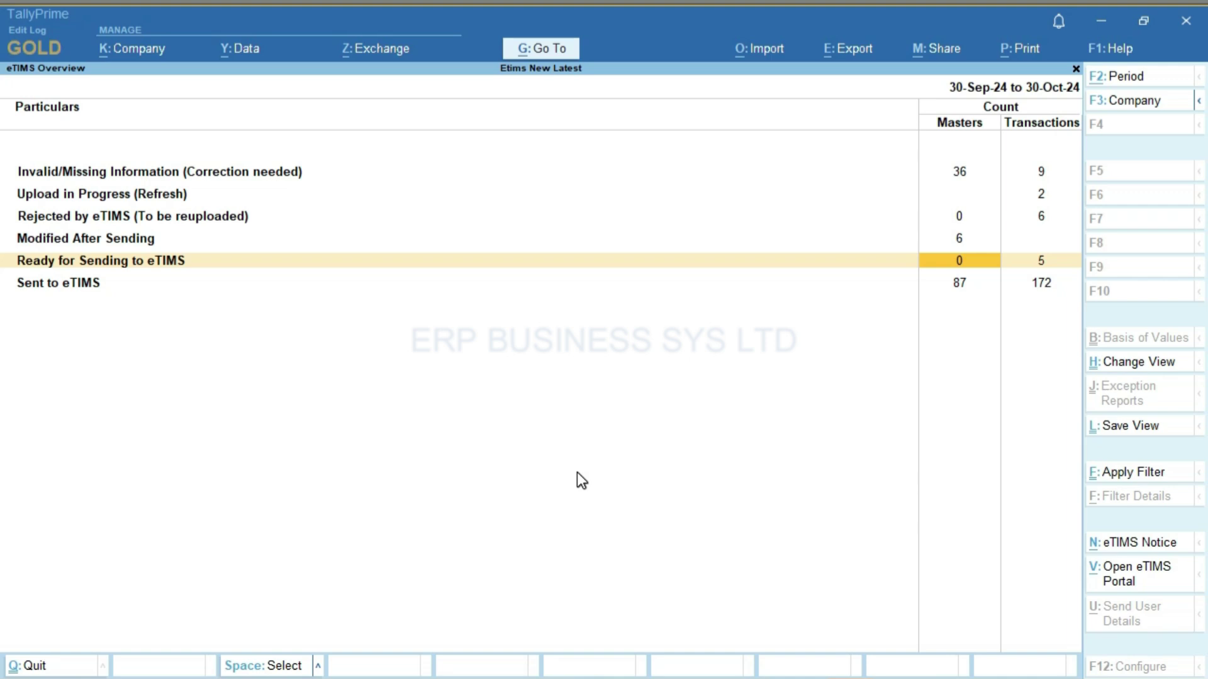
pyautogui.press('Down')
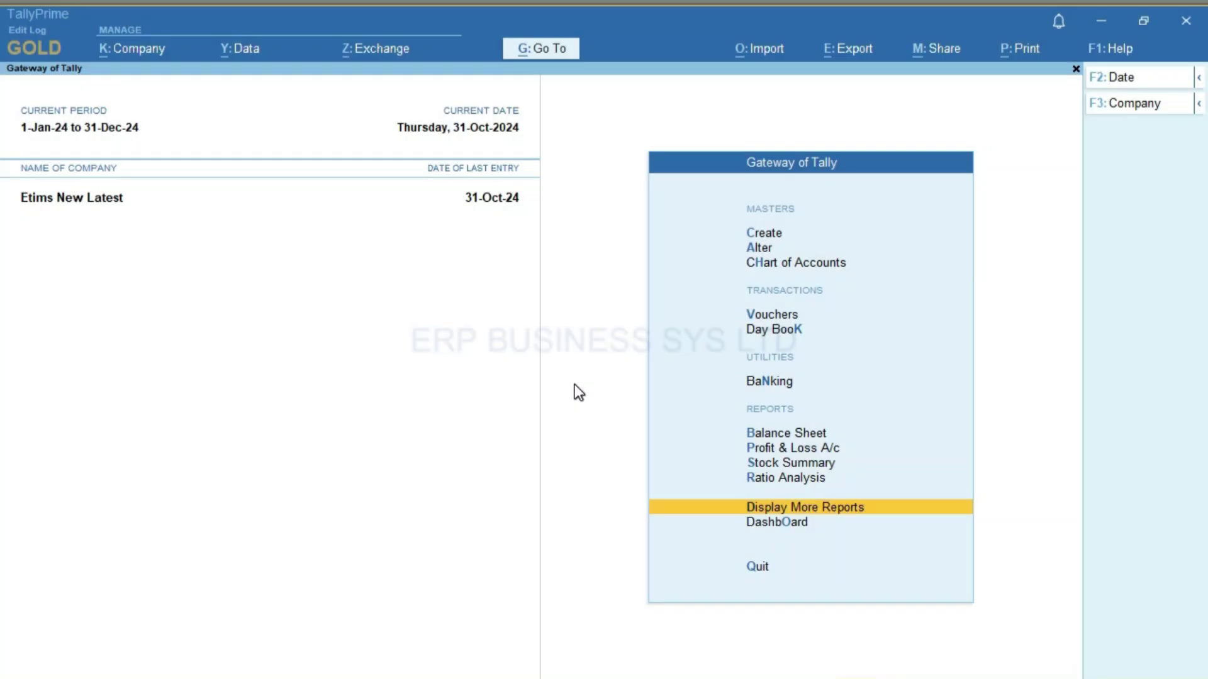
# Open VAT Form-3 for 1–31 Oct 2024, showing 68,455.77 VAT payable
pyautogui.press('Return')
pyautogui.press('Down')
pyautogui.press('Down')
pyautogui.press('Down')
pyautogui.press('Down')
pyautogui.press('Down')
pyautogui.press('Down')
pyautogui.press('Down')
pyautogui.press('Down')
pyautogui.press('Return')
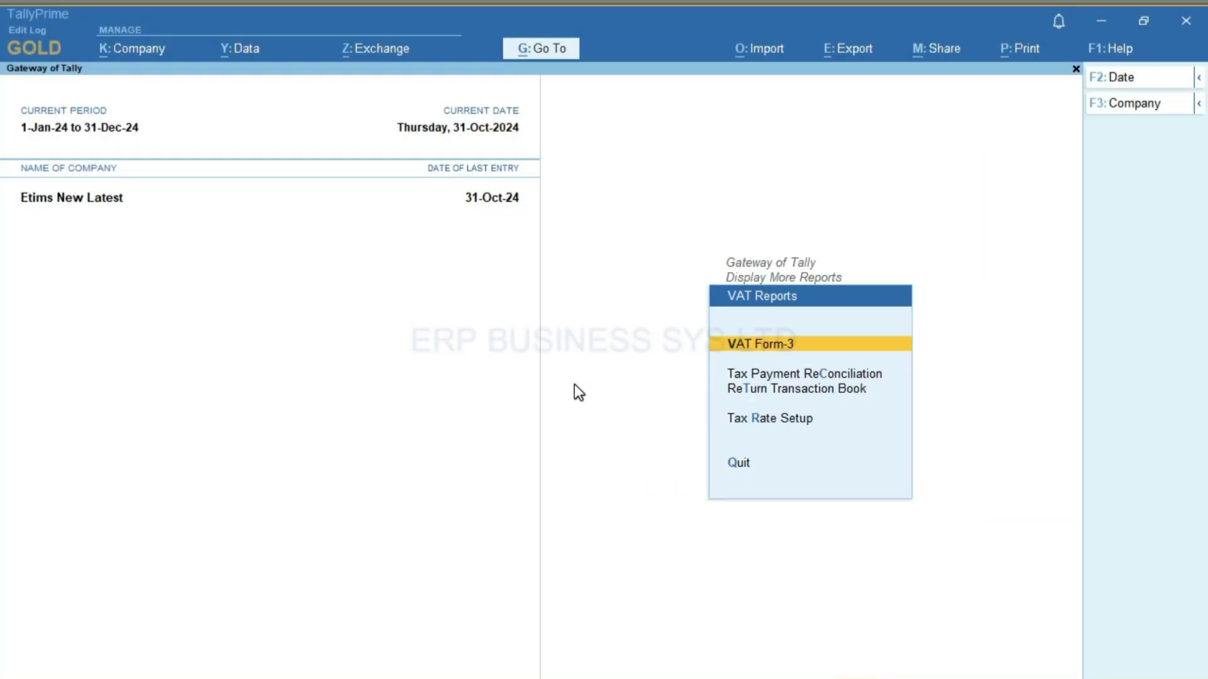
pyautogui.press('Return')
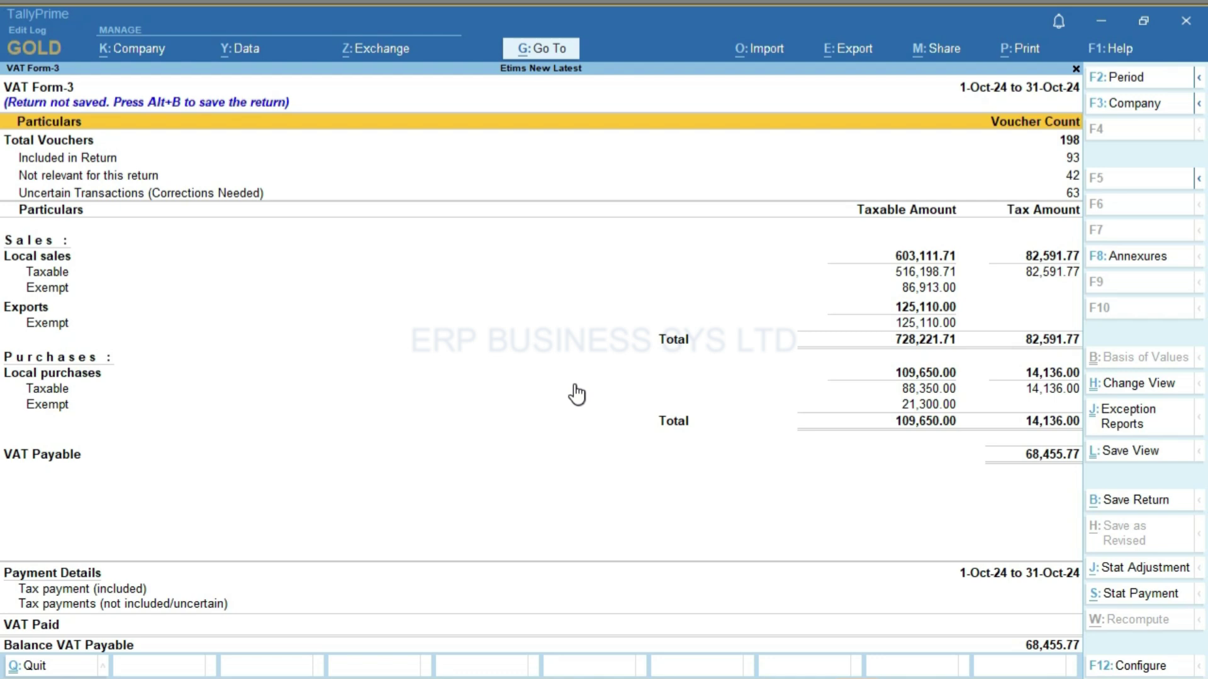